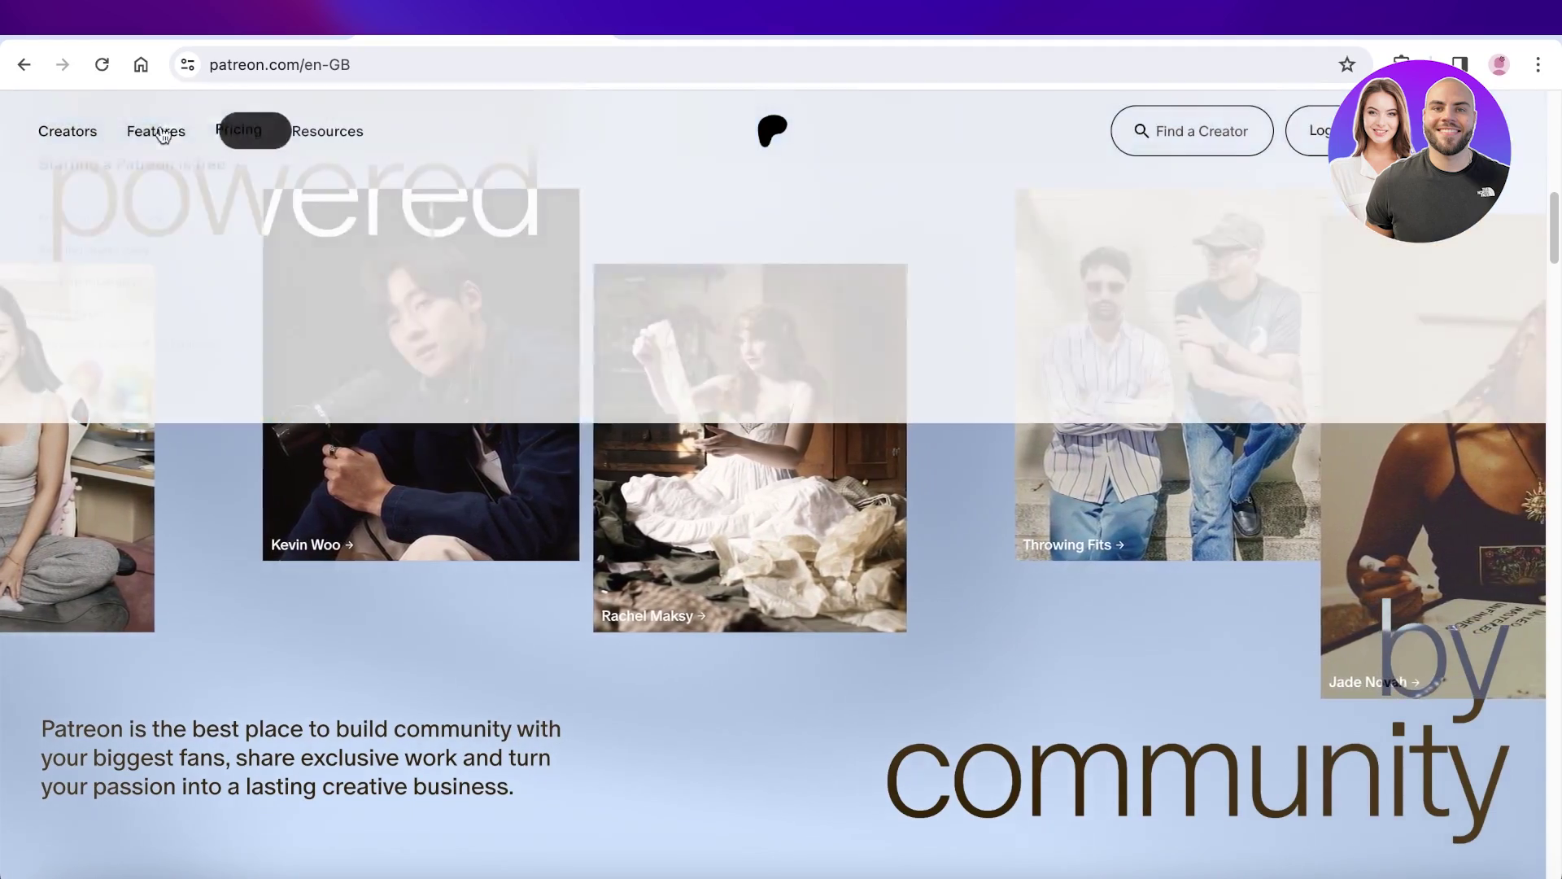
Open Patreon's features overview and scroll through it.
{"action": "left_click", "coordinate": [156, 131]}
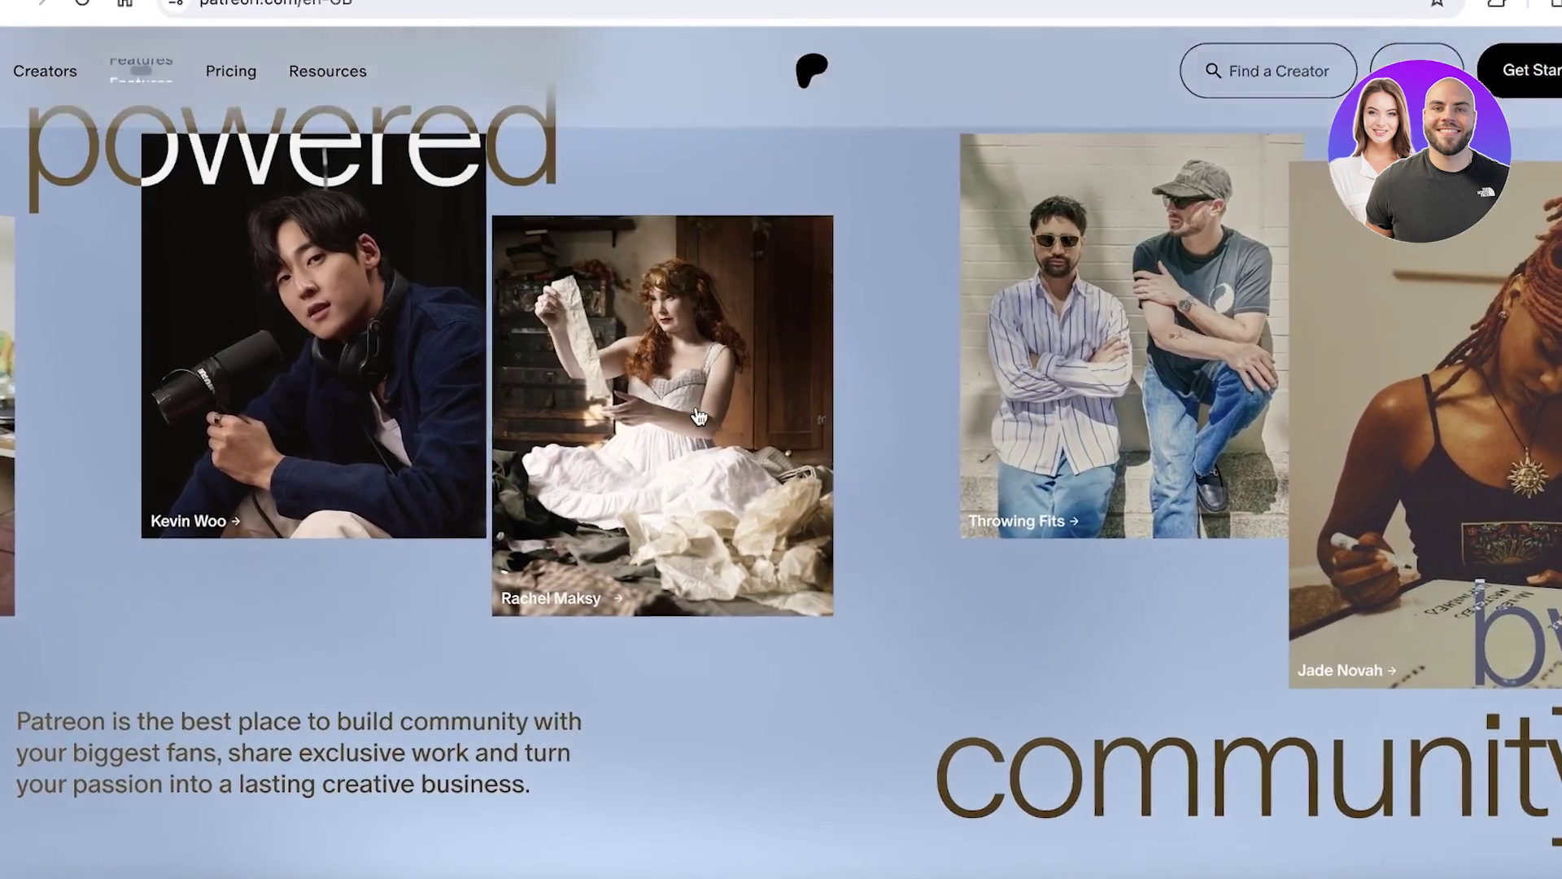
{"action": "scroll", "coordinate": [698, 446], "scroll_direction": "down", "scroll_amount": 6}
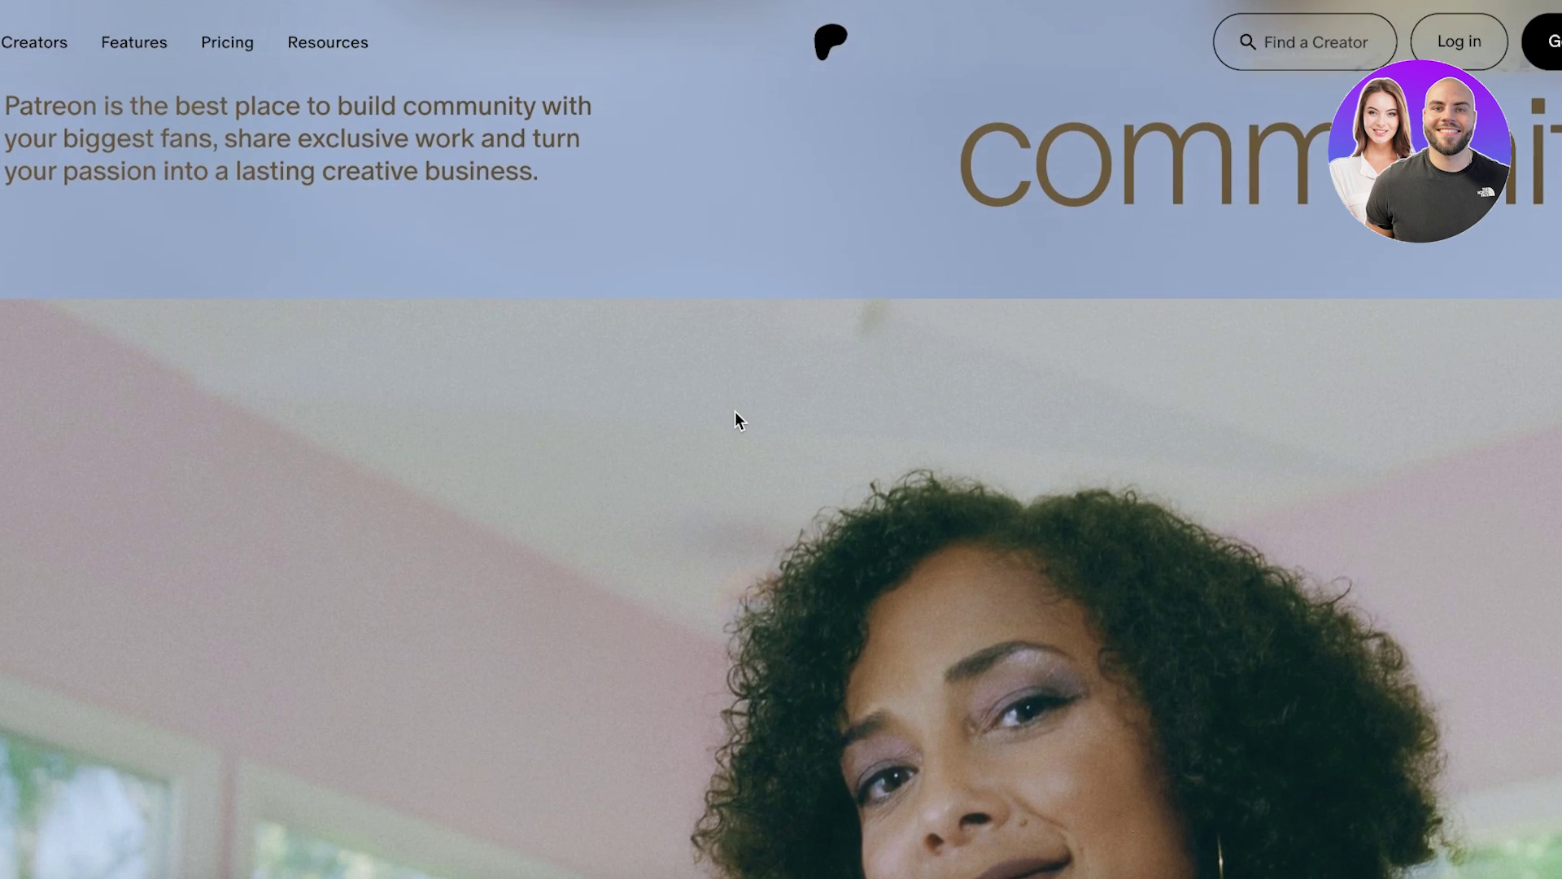
{"action": "scroll", "coordinate": [745, 402], "scroll_direction": "down", "scroll_amount": 3}
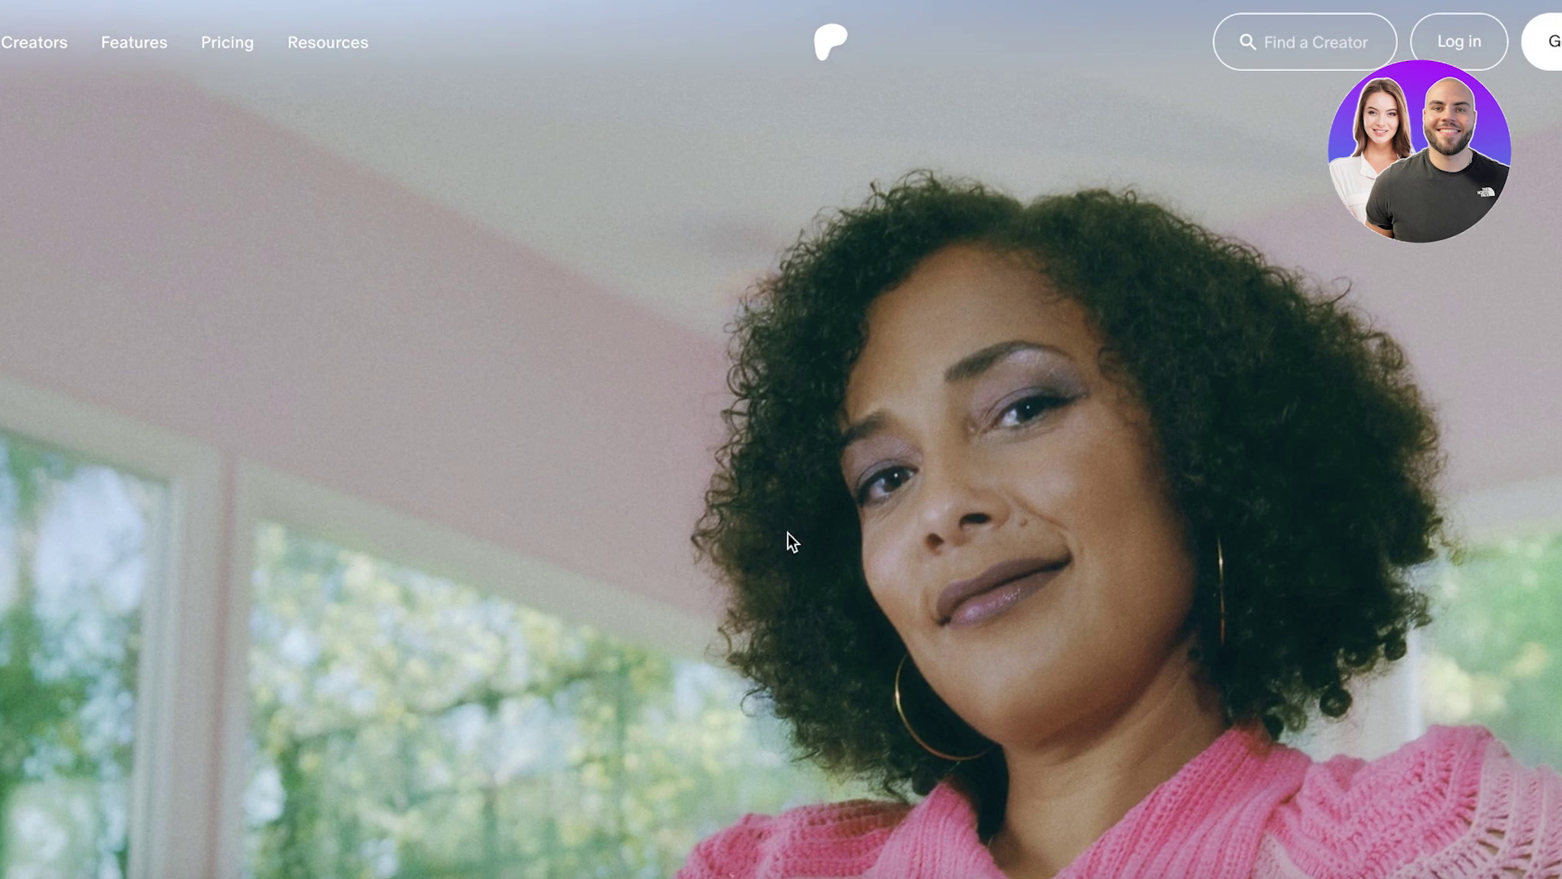
{"action": "scroll", "coordinate": [805, 565], "scroll_direction": "down", "scroll_amount": 5}
{"action": "scroll", "coordinate": [805, 565], "scroll_direction": "down", "scroll_amount": 2}
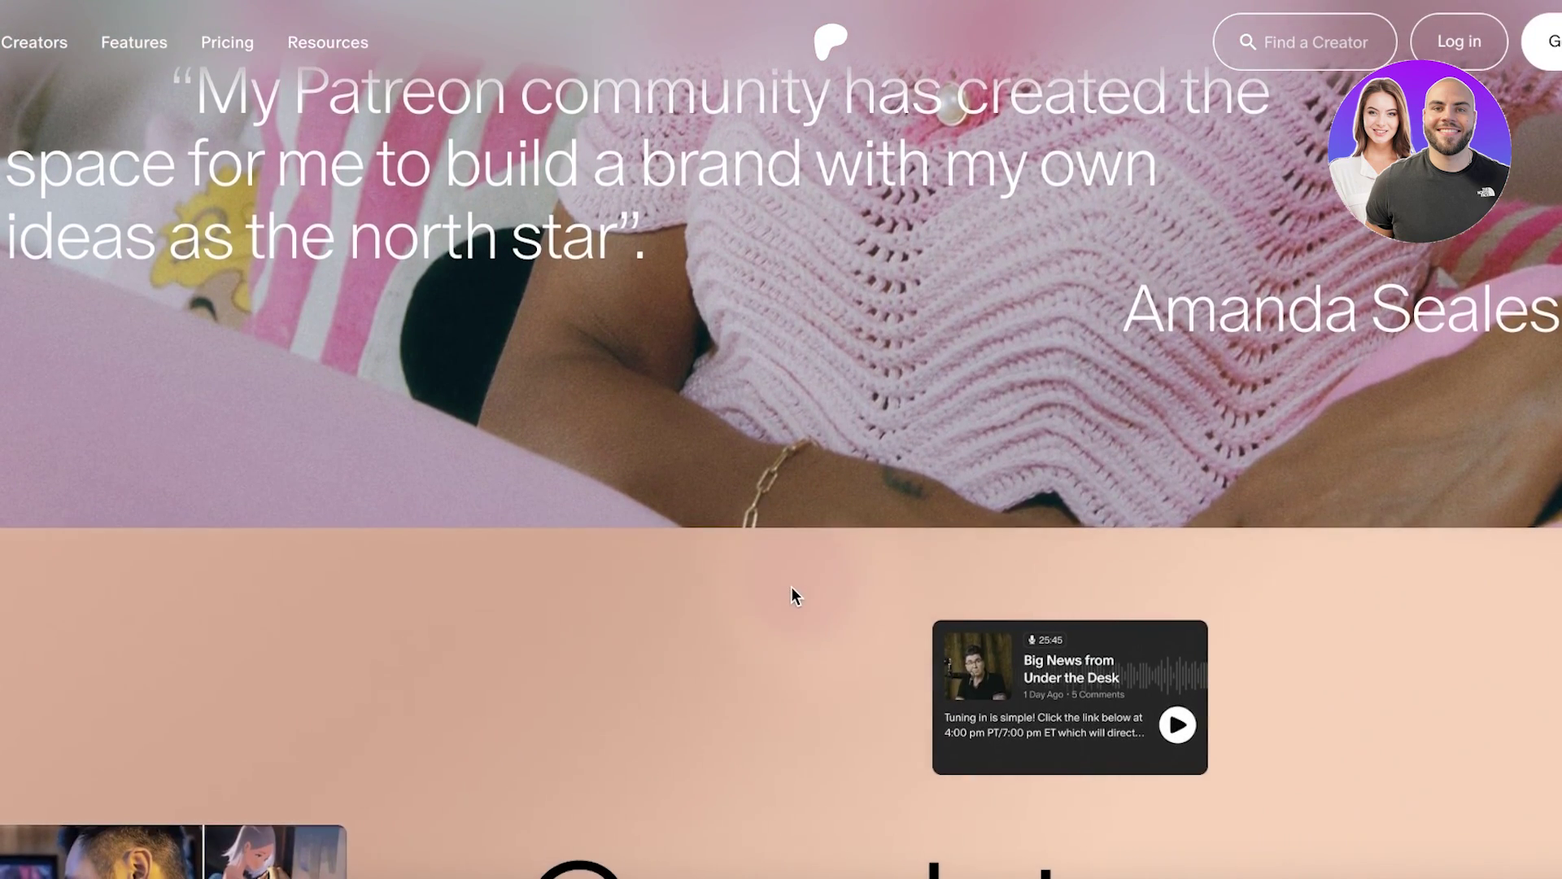
{"action": "scroll", "coordinate": [715, 638], "scroll_direction": "down", "scroll_amount": 1}
{"action": "scroll", "coordinate": [715, 638], "scroll_direction": "down", "scroll_amount": 6}
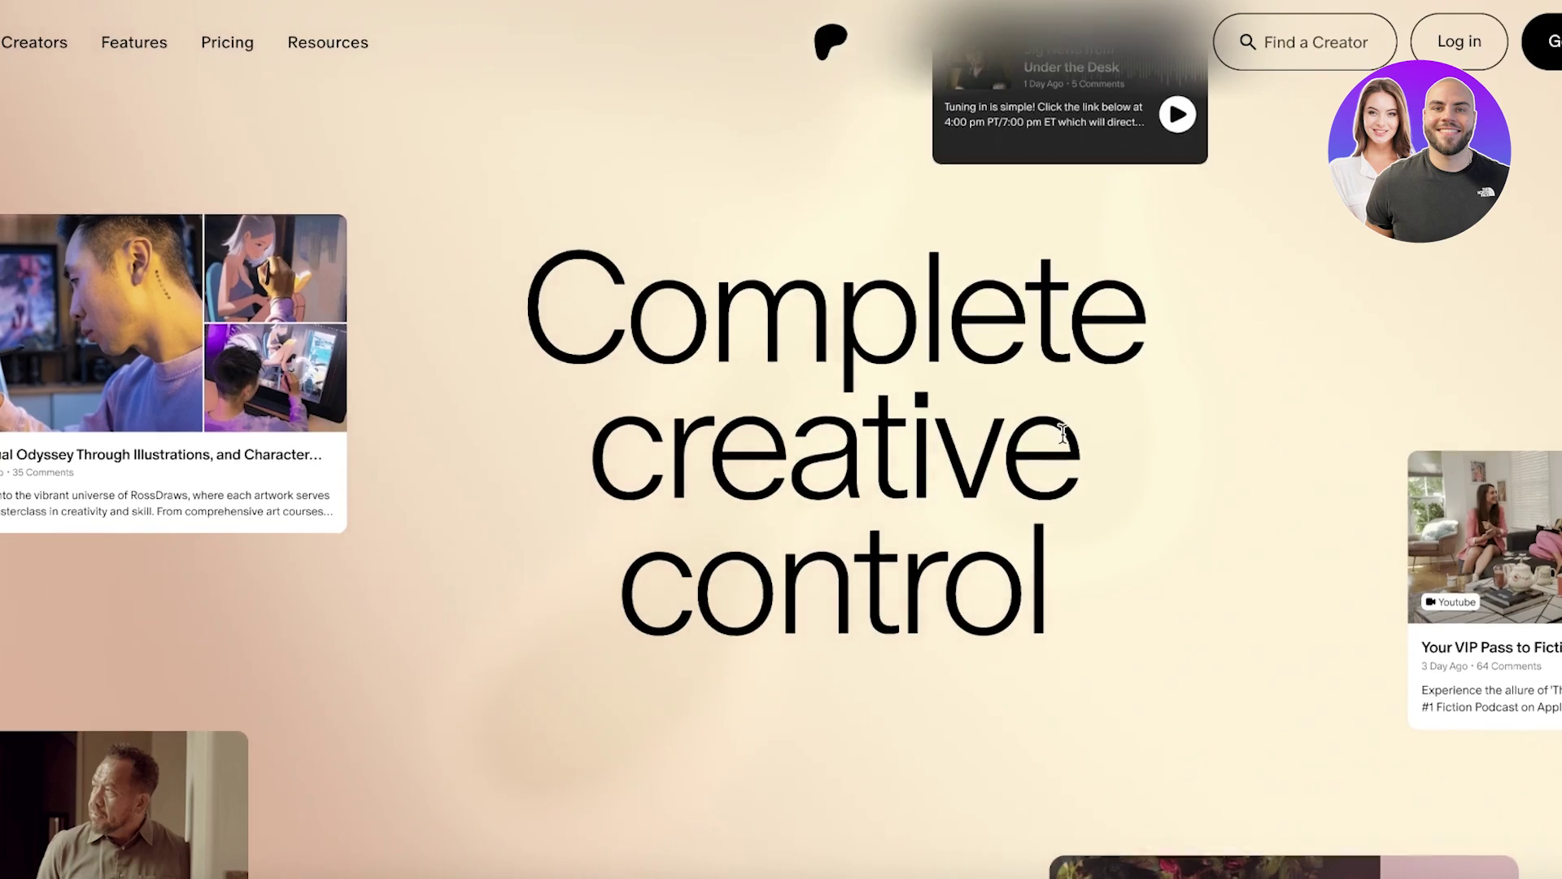
{"action": "scroll", "coordinate": [1049, 460], "scroll_direction": "down", "scroll_amount": 3}
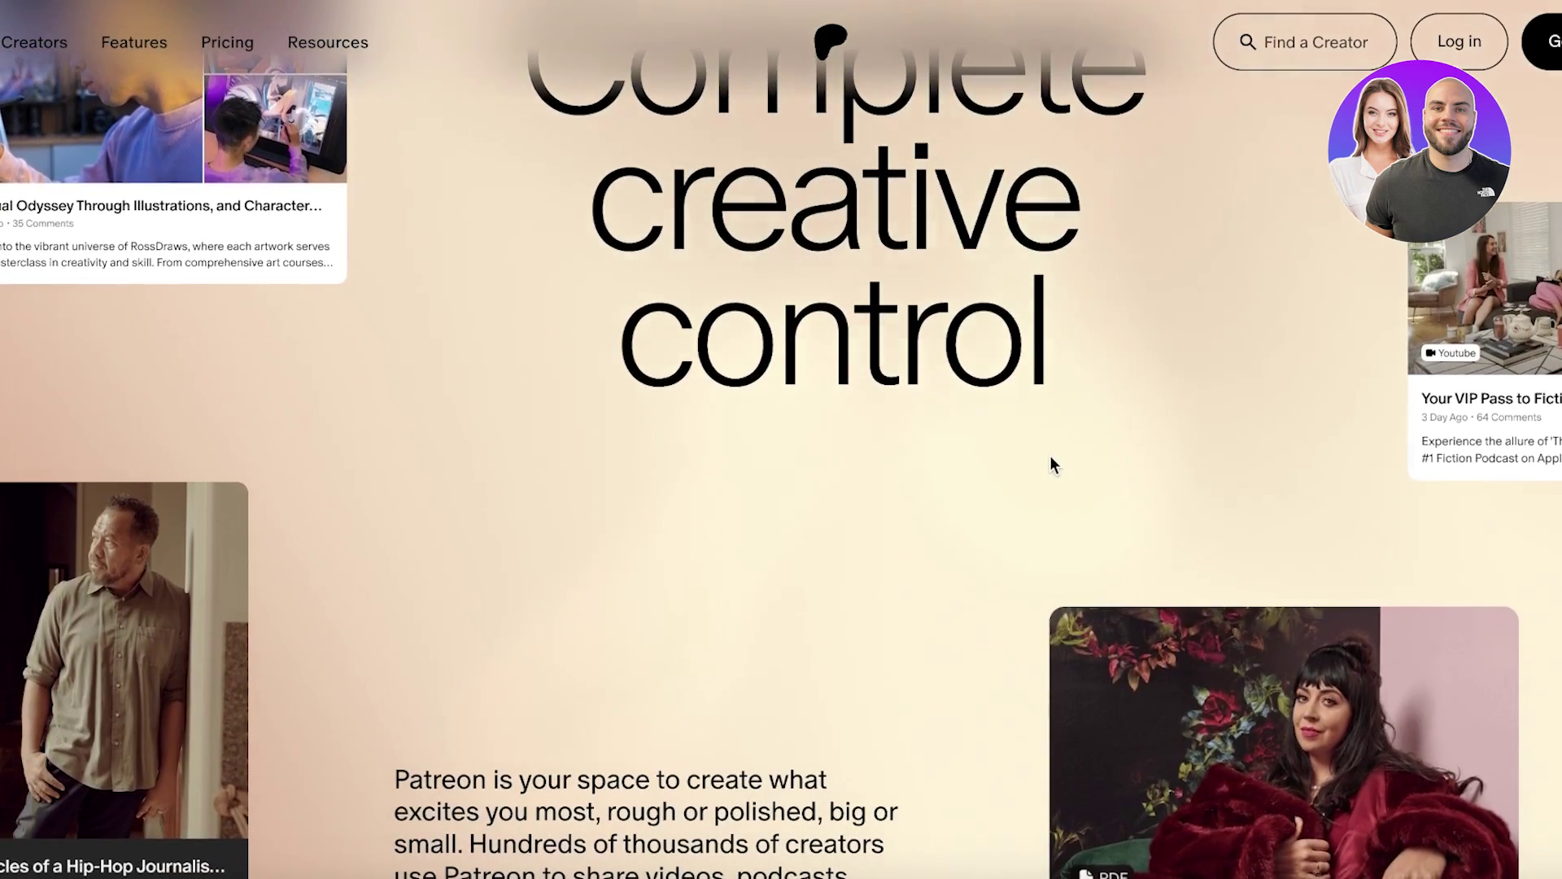
{"action": "scroll", "coordinate": [1057, 468], "scroll_direction": "down", "scroll_amount": 5}
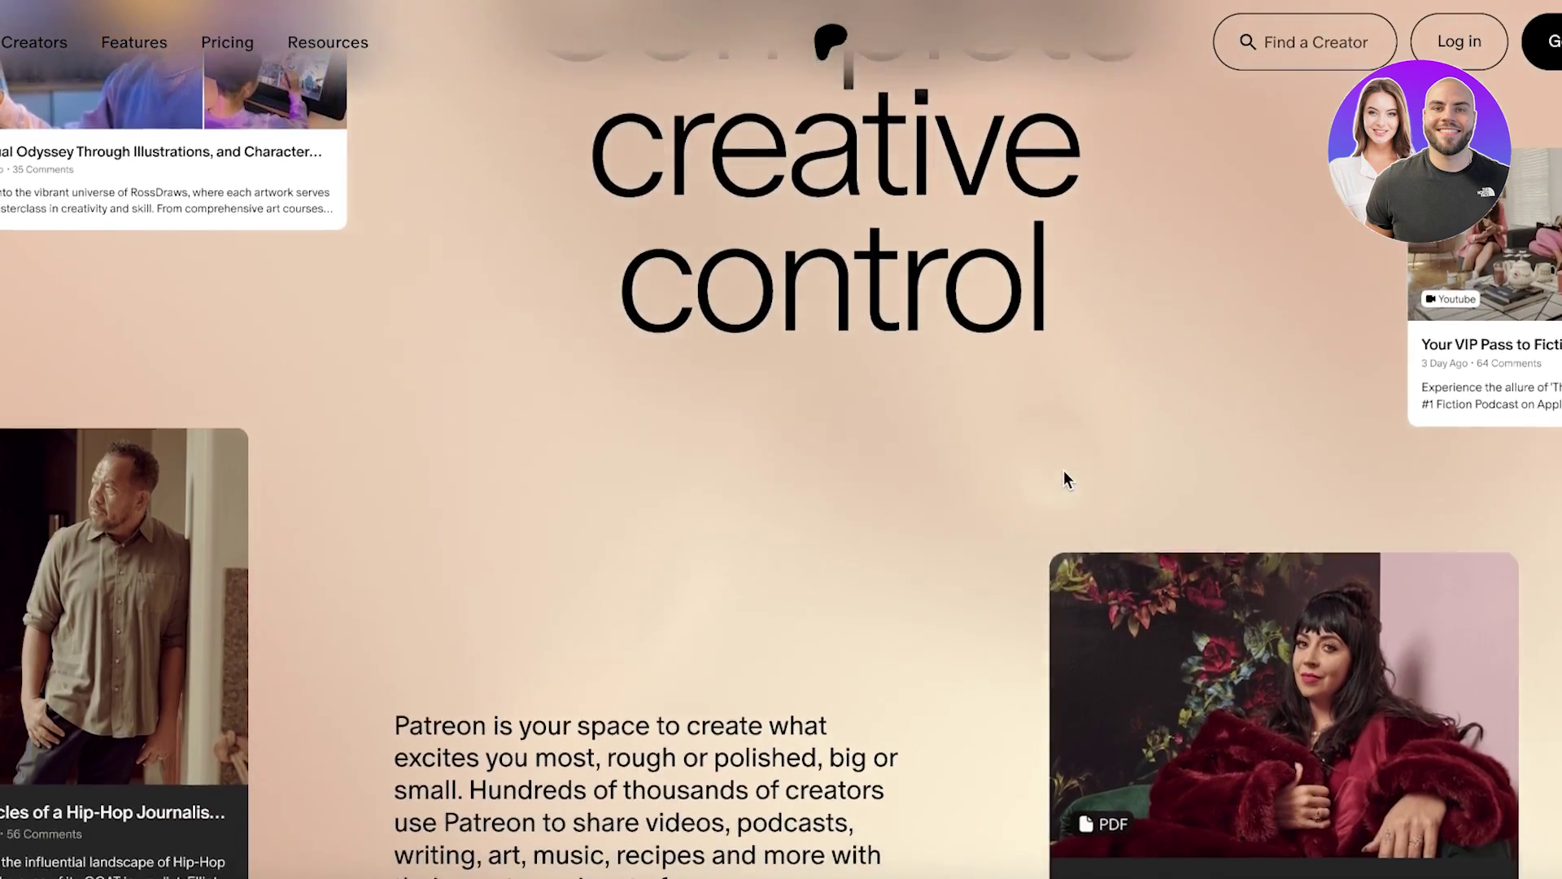
{"action": "scroll", "coordinate": [1105, 450], "scroll_direction": "down", "scroll_amount": 4}
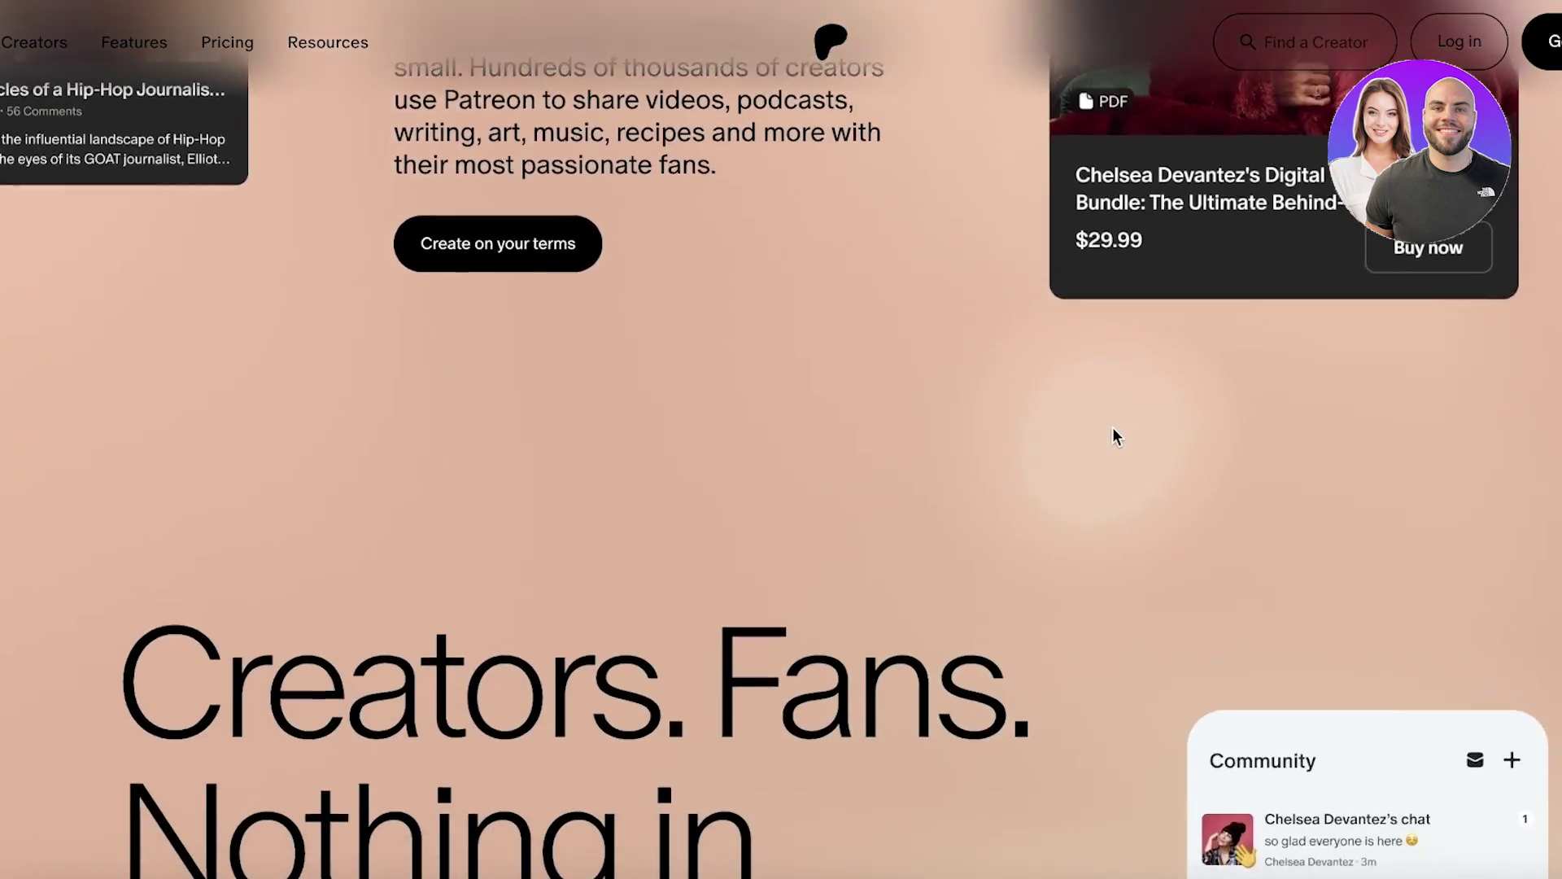
{"action": "scroll", "coordinate": [1121, 383], "scroll_direction": "down", "scroll_amount": 3}
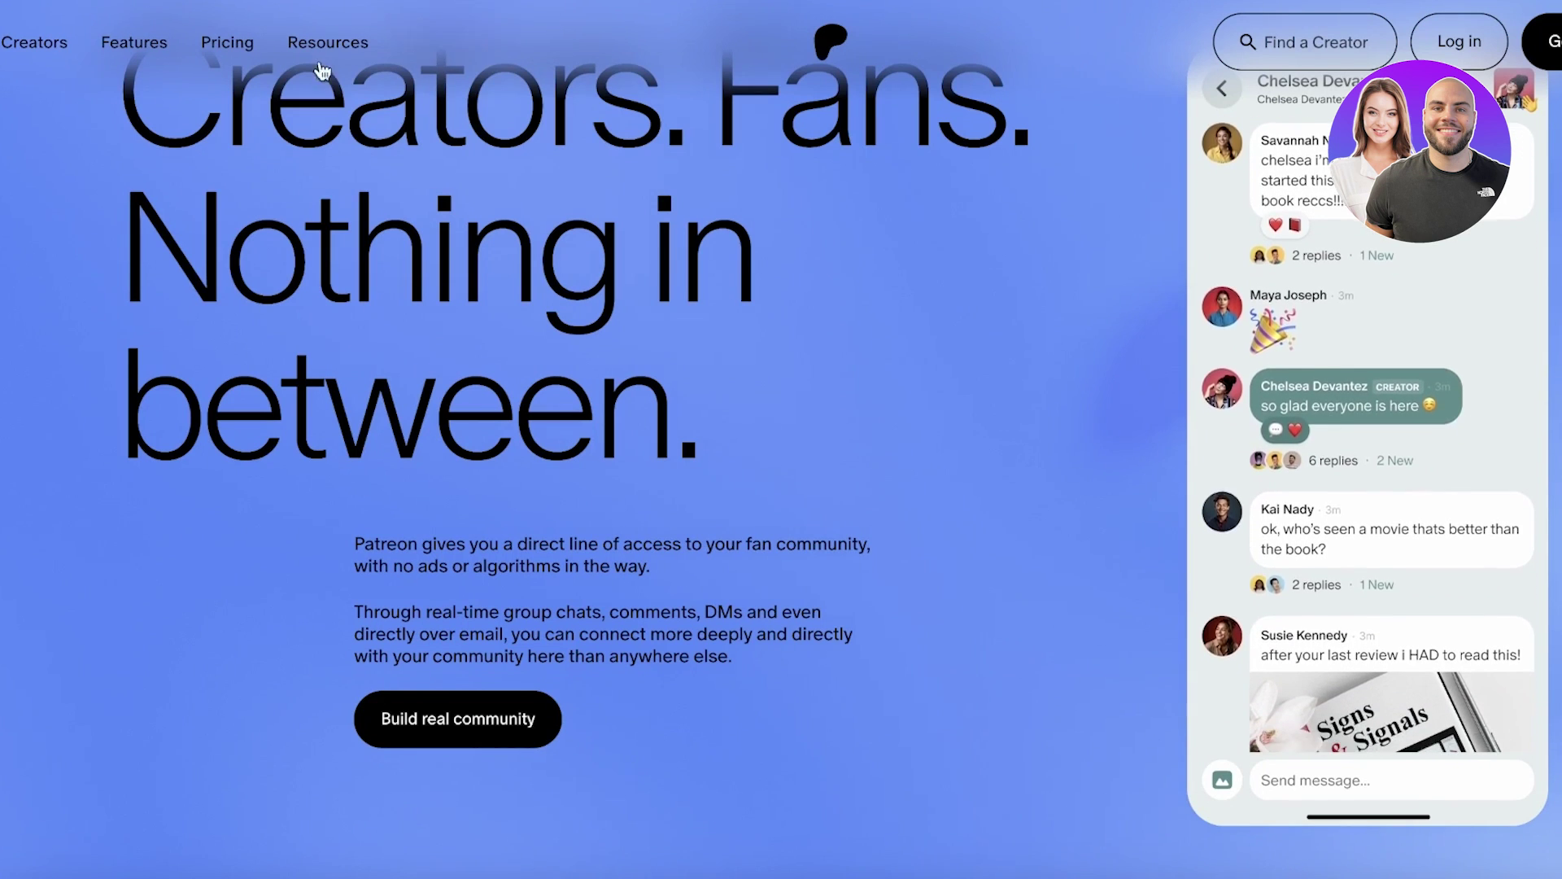
Open the 'Starting a Patreon is free' page from Pricing and read through it.
{"action": "mouse_move", "coordinate": [228, 45]}
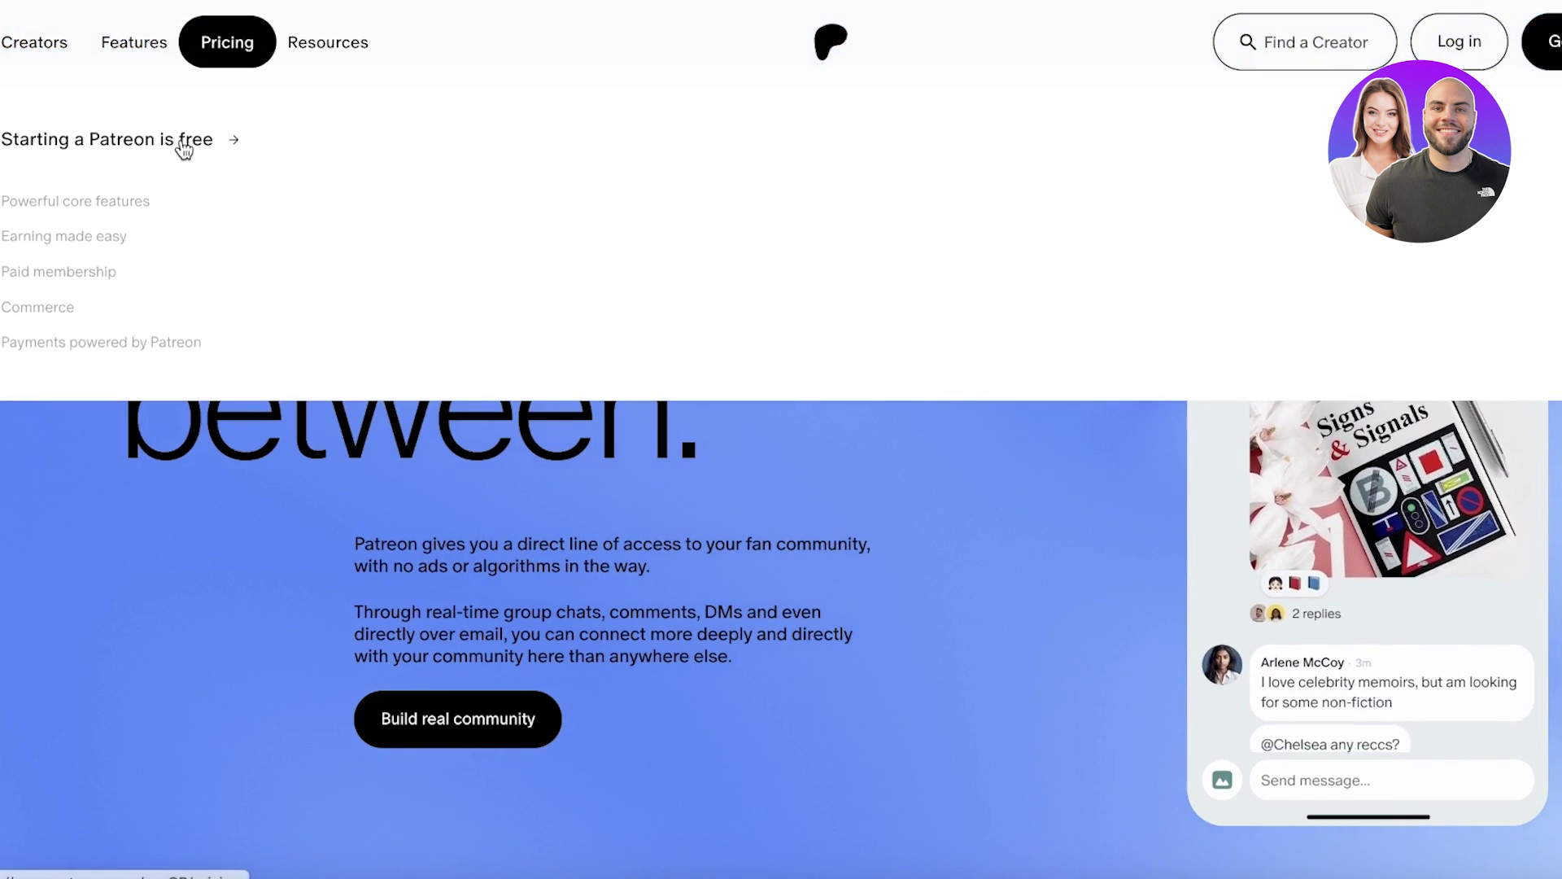
{"action": "left_click", "coordinate": [184, 149]}
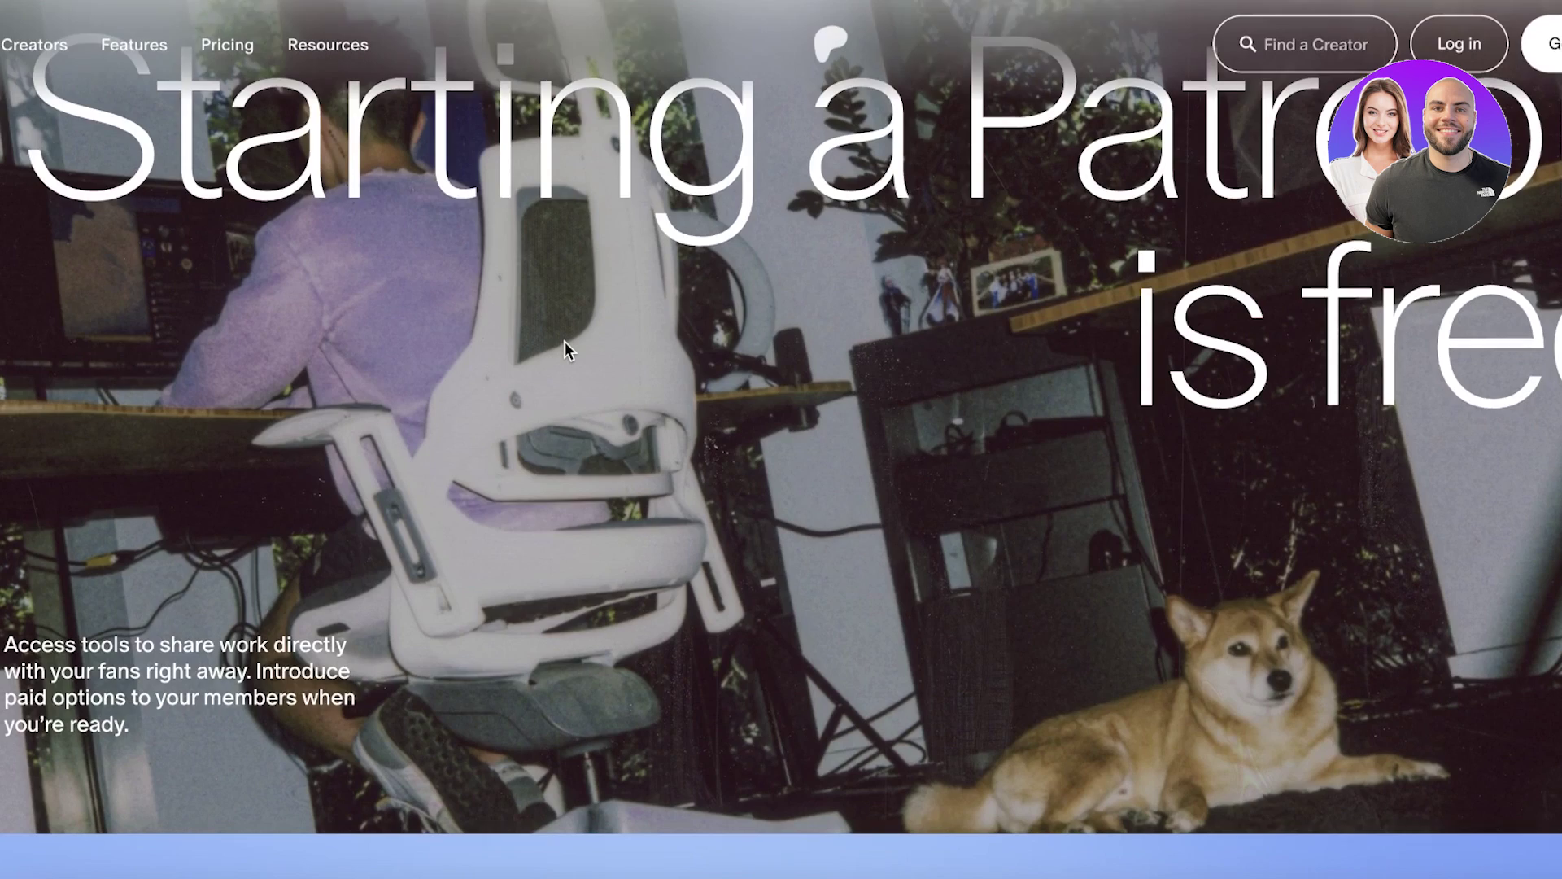
{"action": "scroll", "coordinate": [565, 342], "scroll_direction": "down", "scroll_amount": 2}
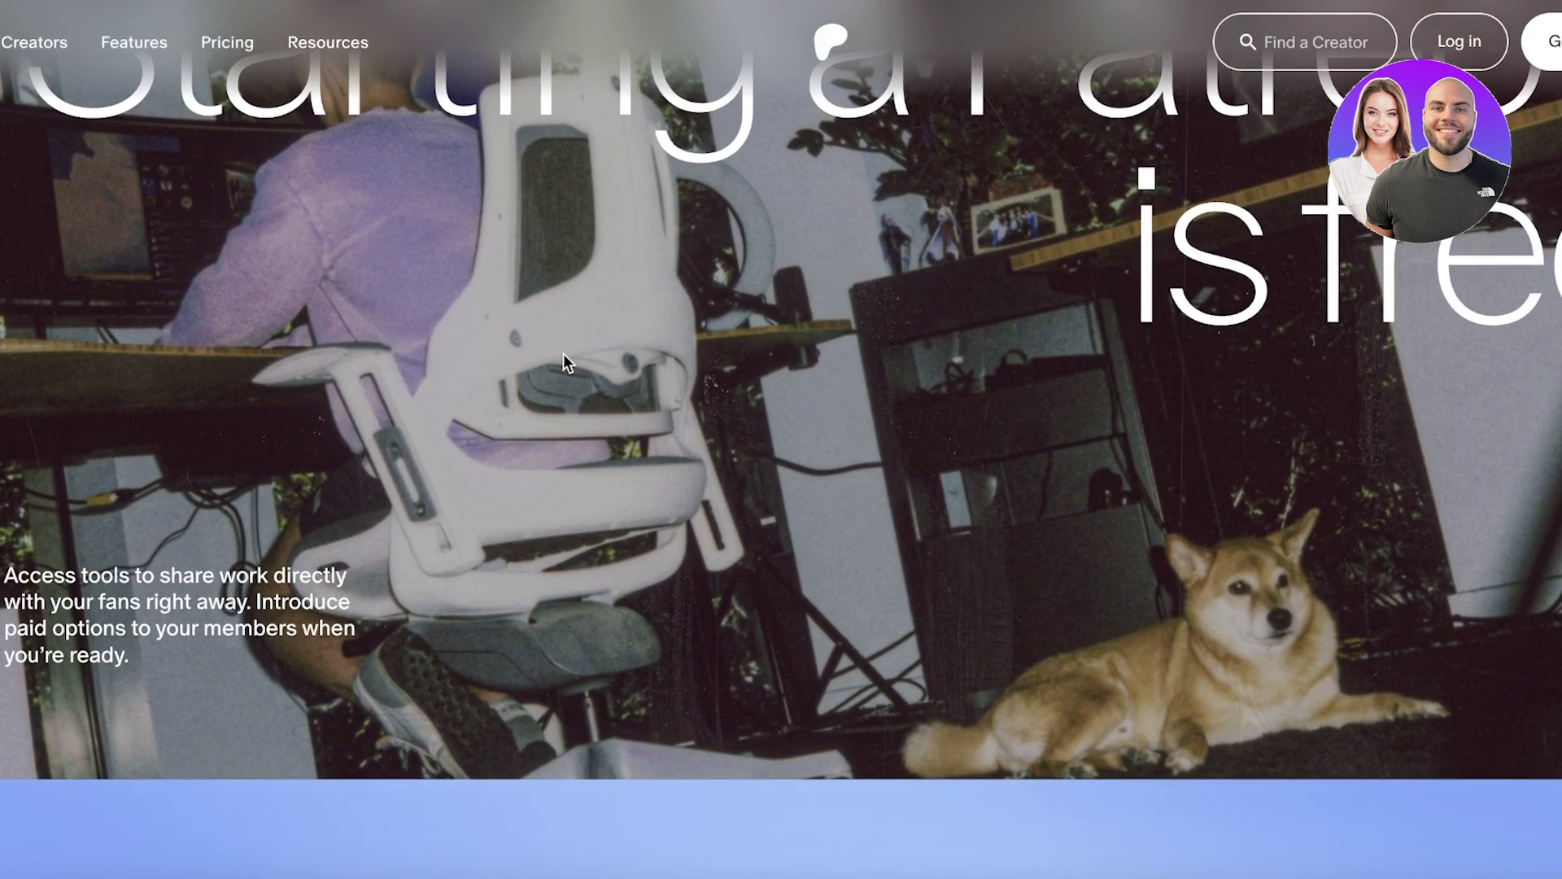
{"action": "scroll", "coordinate": [529, 373], "scroll_direction": "down", "scroll_amount": 4}
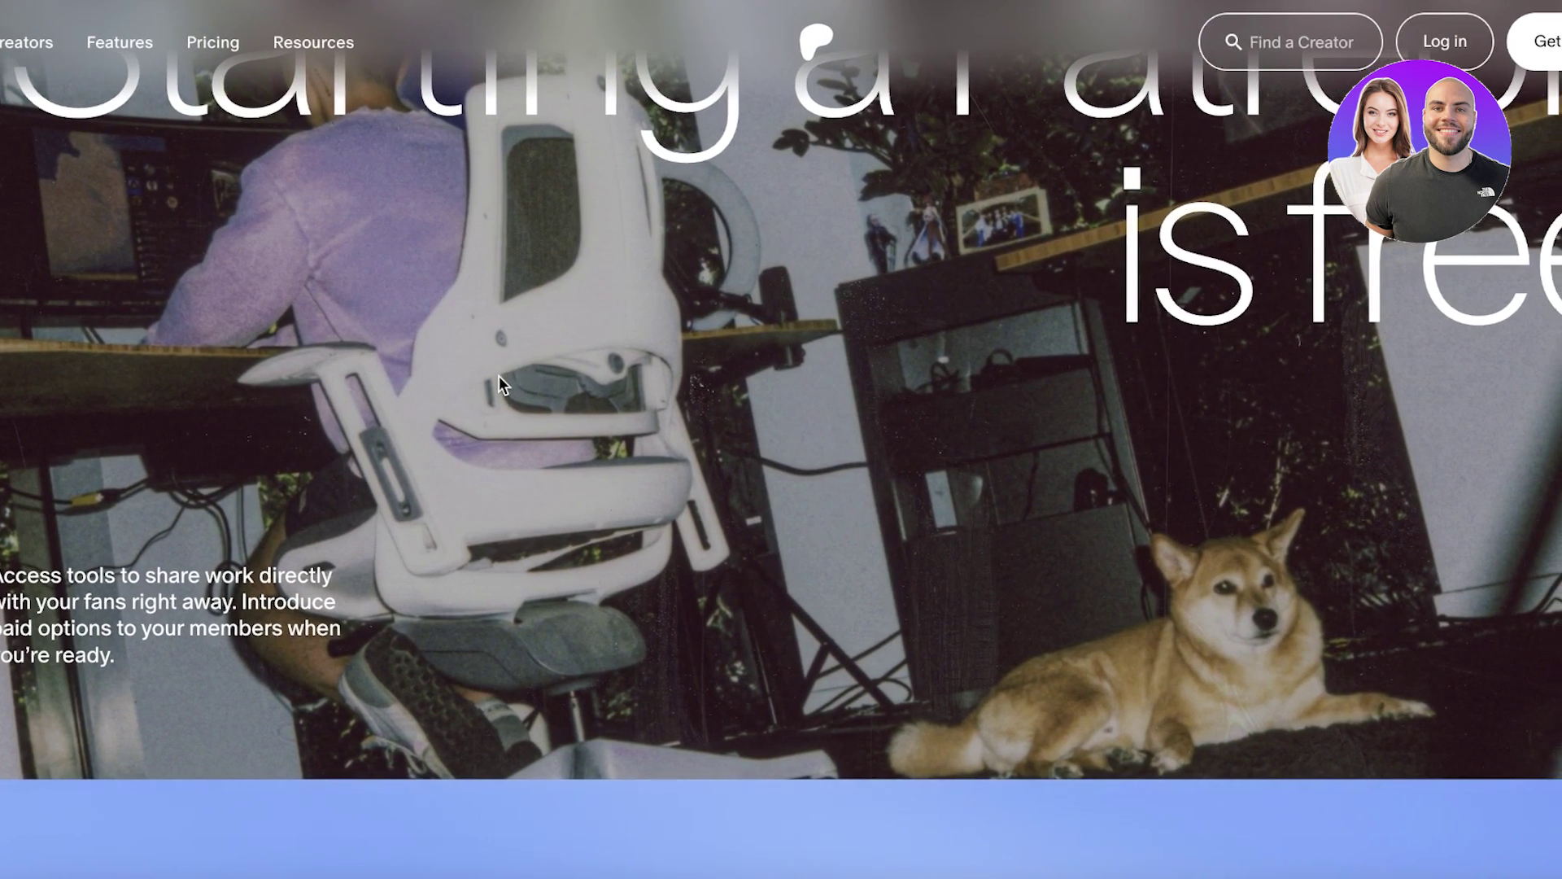
{"action": "scroll", "coordinate": [436, 384], "scroll_direction": "down", "scroll_amount": 5}
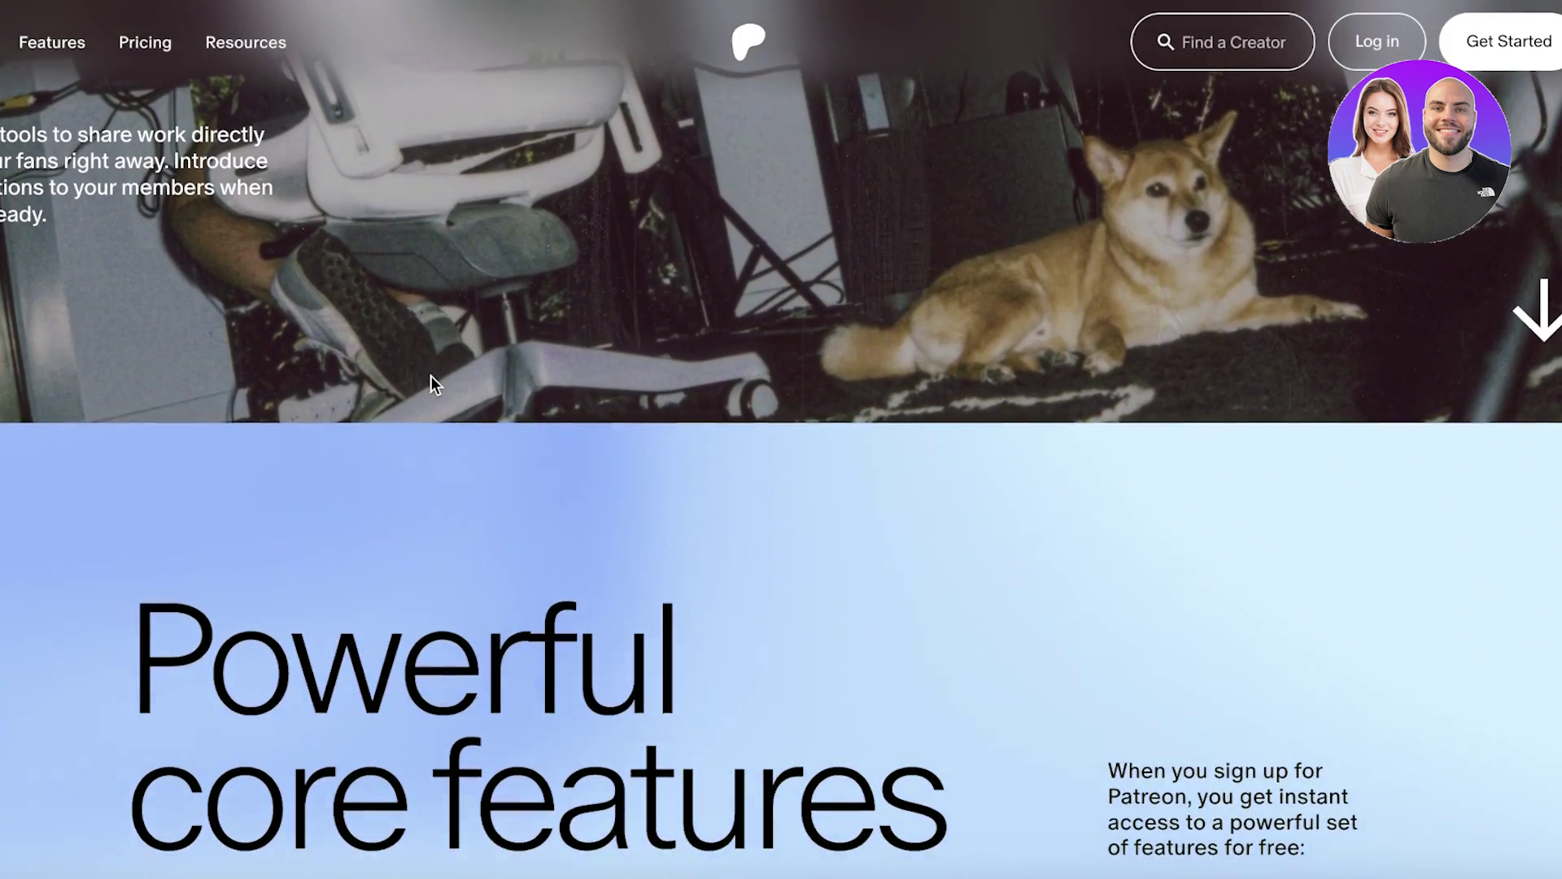
{"action": "scroll", "coordinate": [431, 383], "scroll_direction": "down", "scroll_amount": 3}
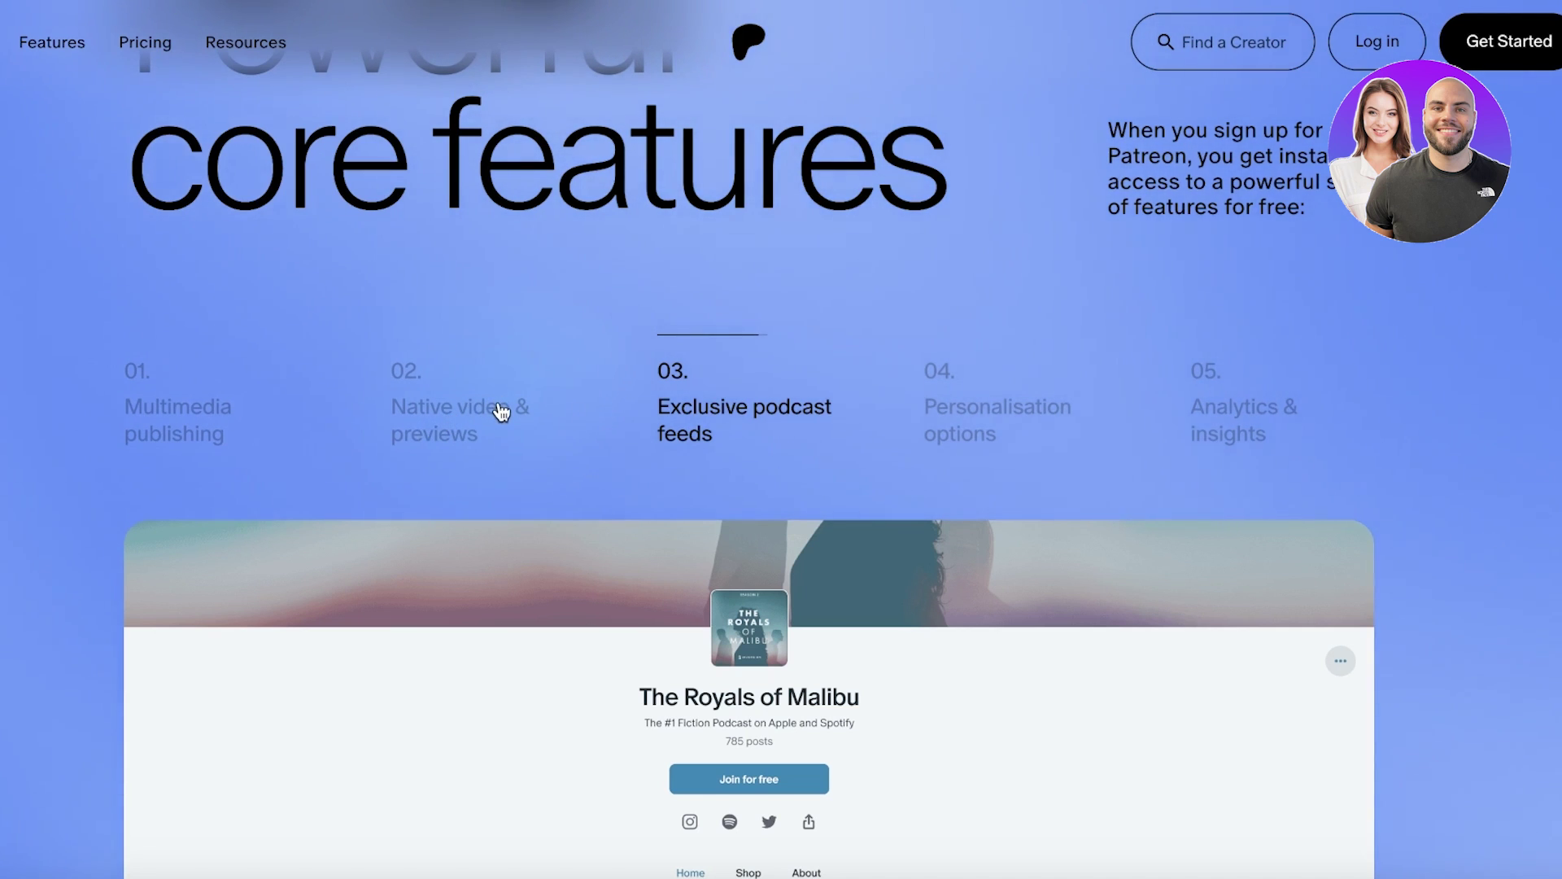
{"action": "scroll", "coordinate": [499, 411], "scroll_direction": "down", "scroll_amount": 3}
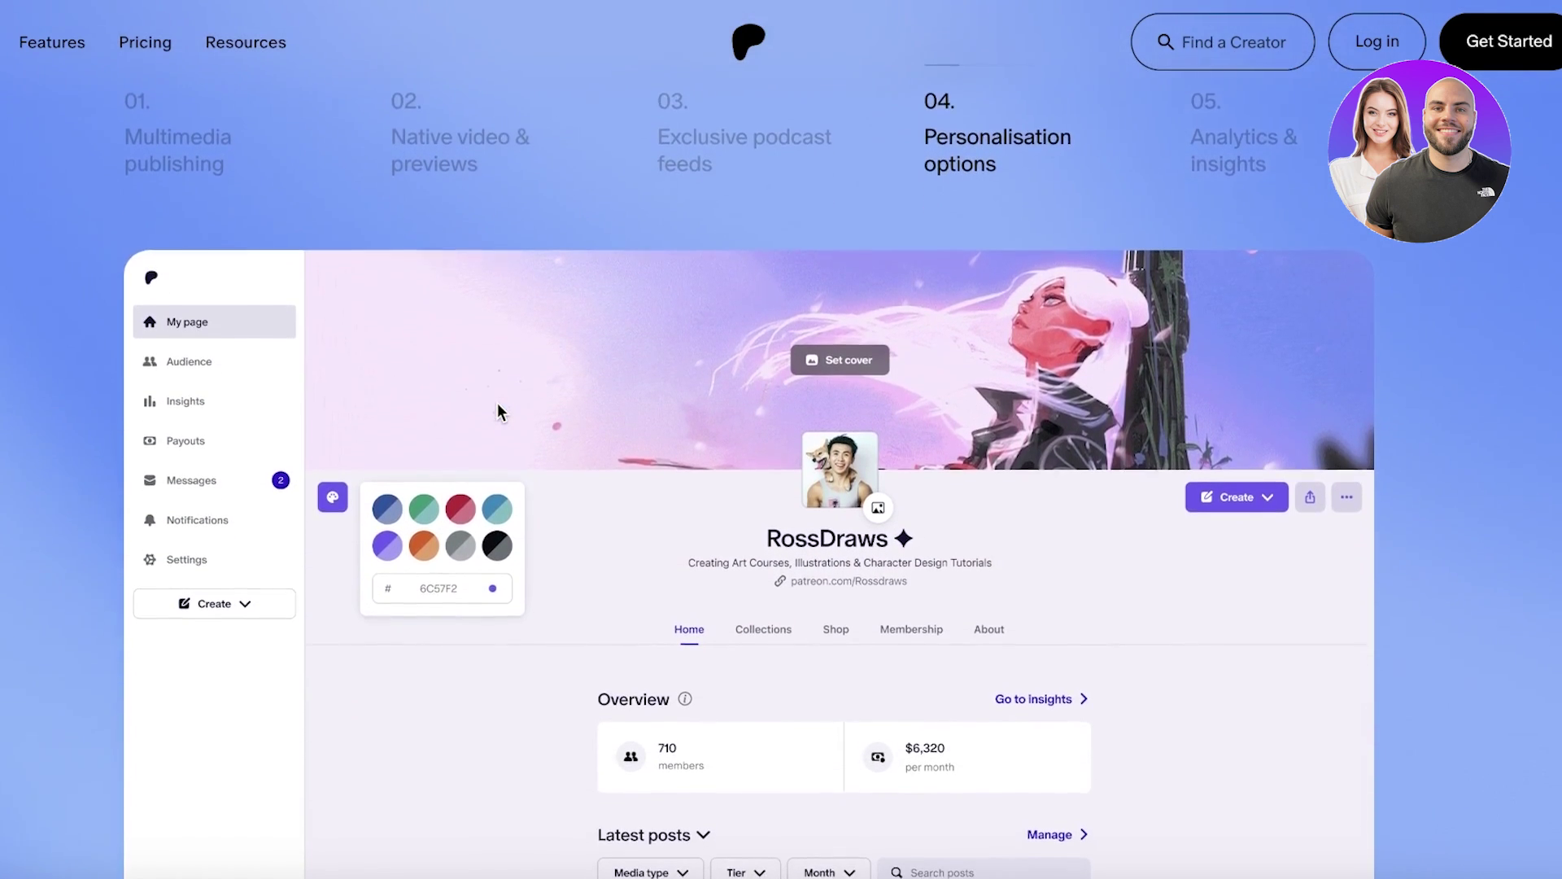
{"action": "scroll", "coordinate": [497, 403], "scroll_direction": "down", "scroll_amount": 10}
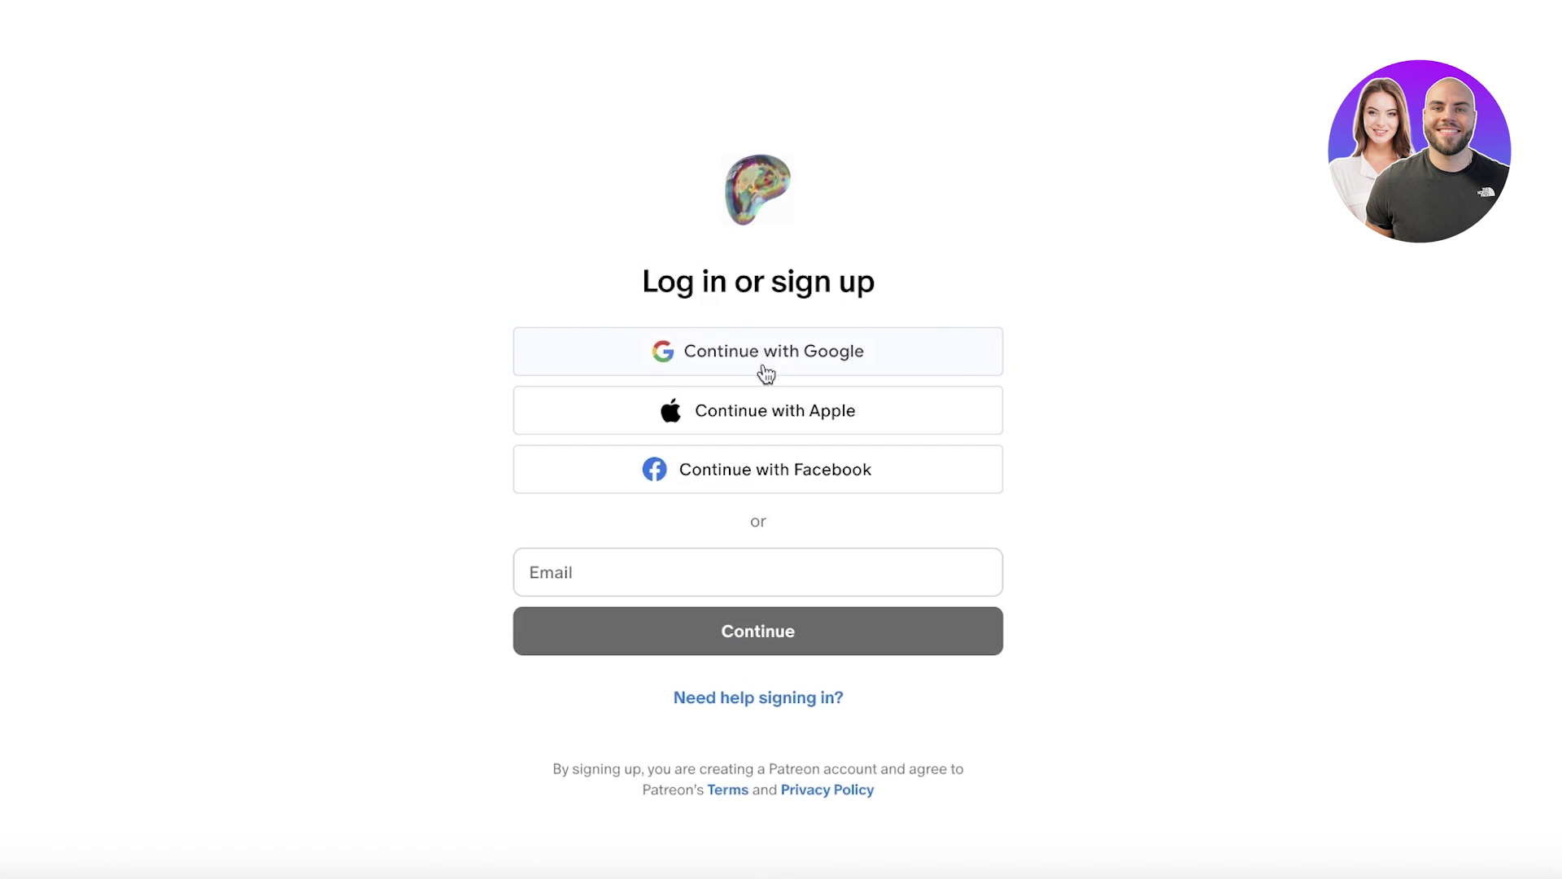
Fill in the saved account e-mail and submit it to continue.
{"action": "left_click", "coordinate": [714, 563]}
{"action": "left_click", "coordinate": [725, 641]}
{"action": "left_click", "coordinate": [729, 645]}
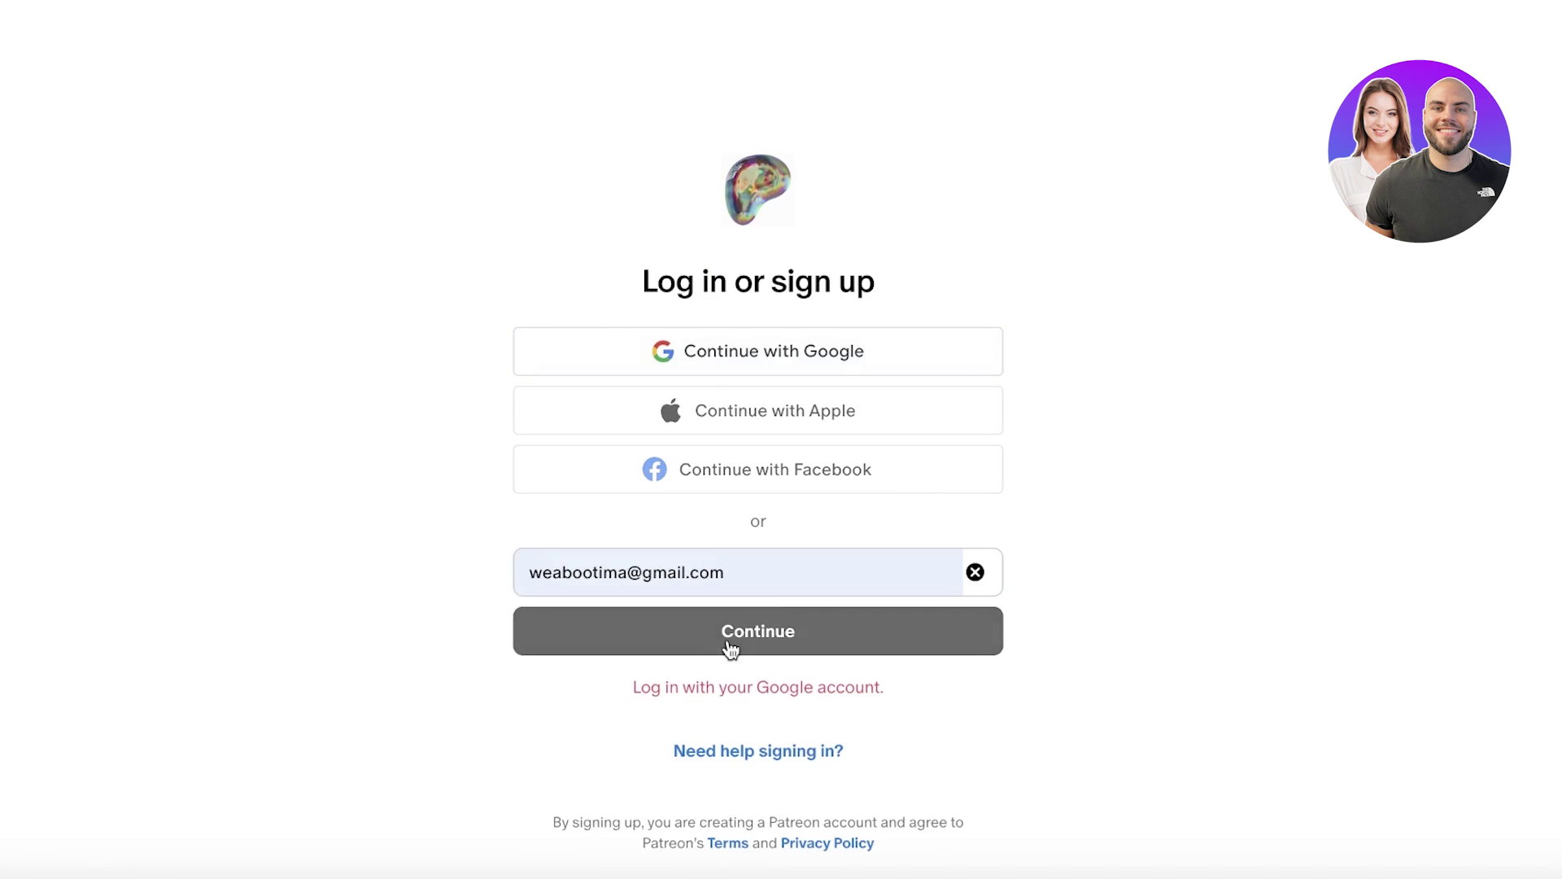
{"action": "left_click", "coordinate": [758, 575]}
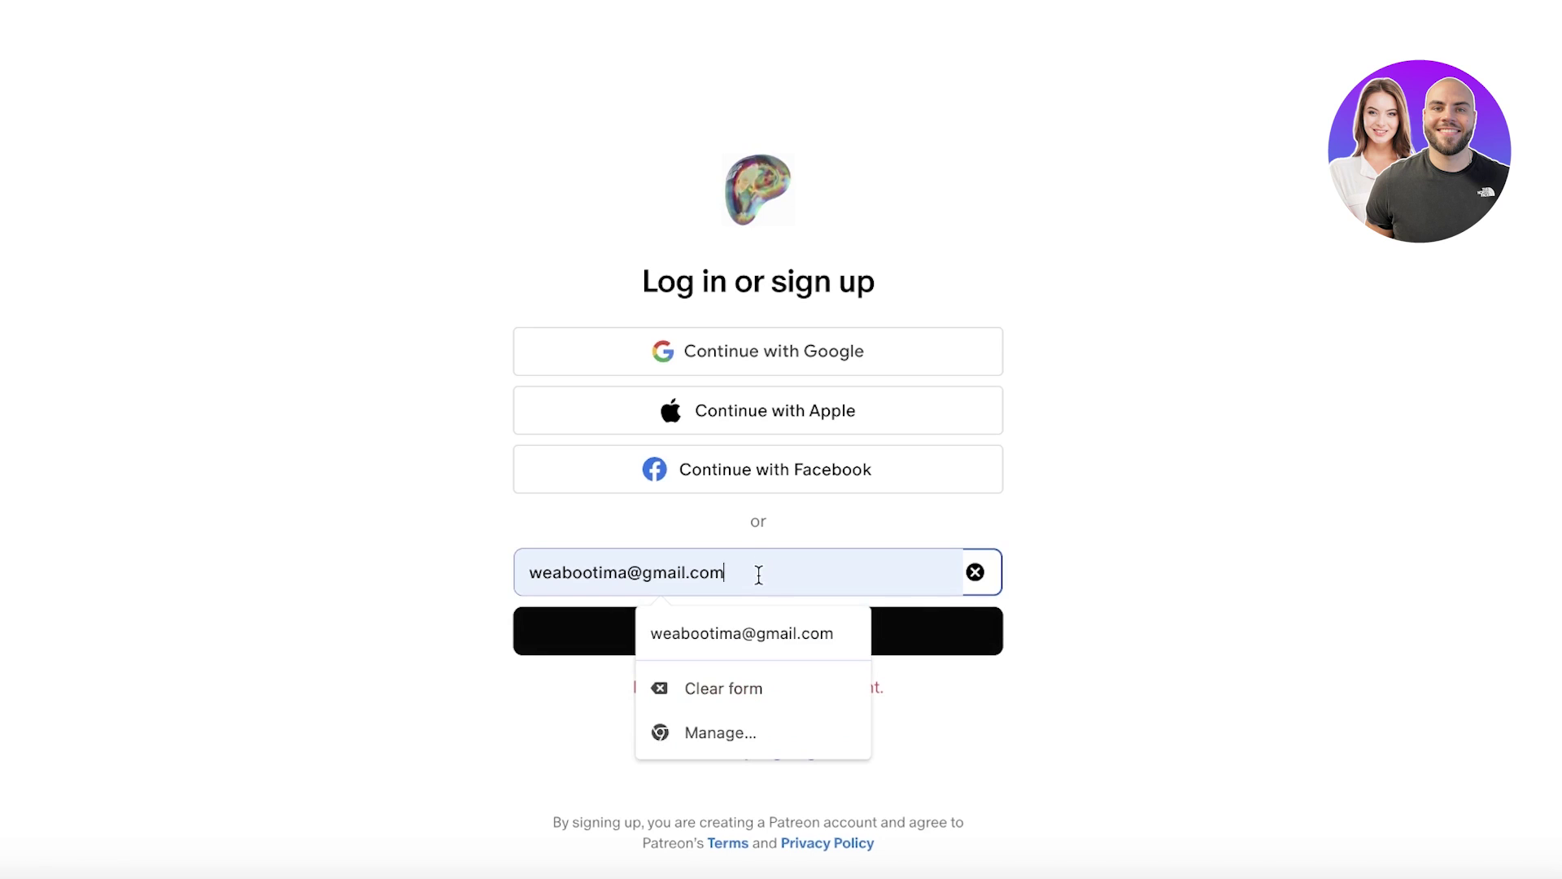
Sign in with Google using the chosen account and confirm it.
{"action": "left_click", "coordinate": [786, 356]}
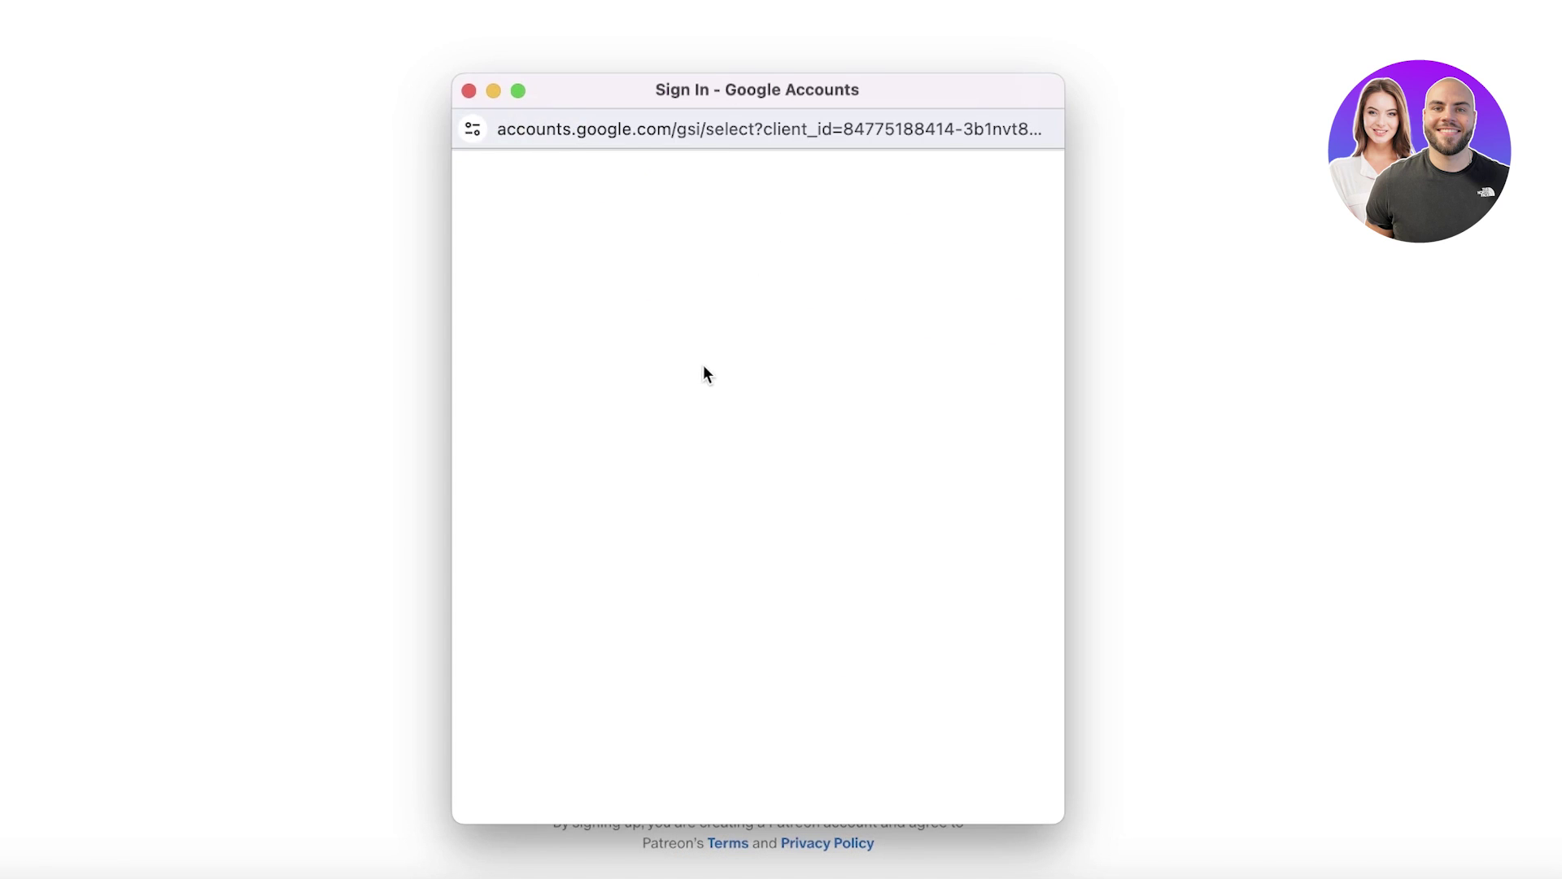
{"action": "left_click", "coordinate": [749, 454]}
{"action": "left_click", "coordinate": [1029, 616]}
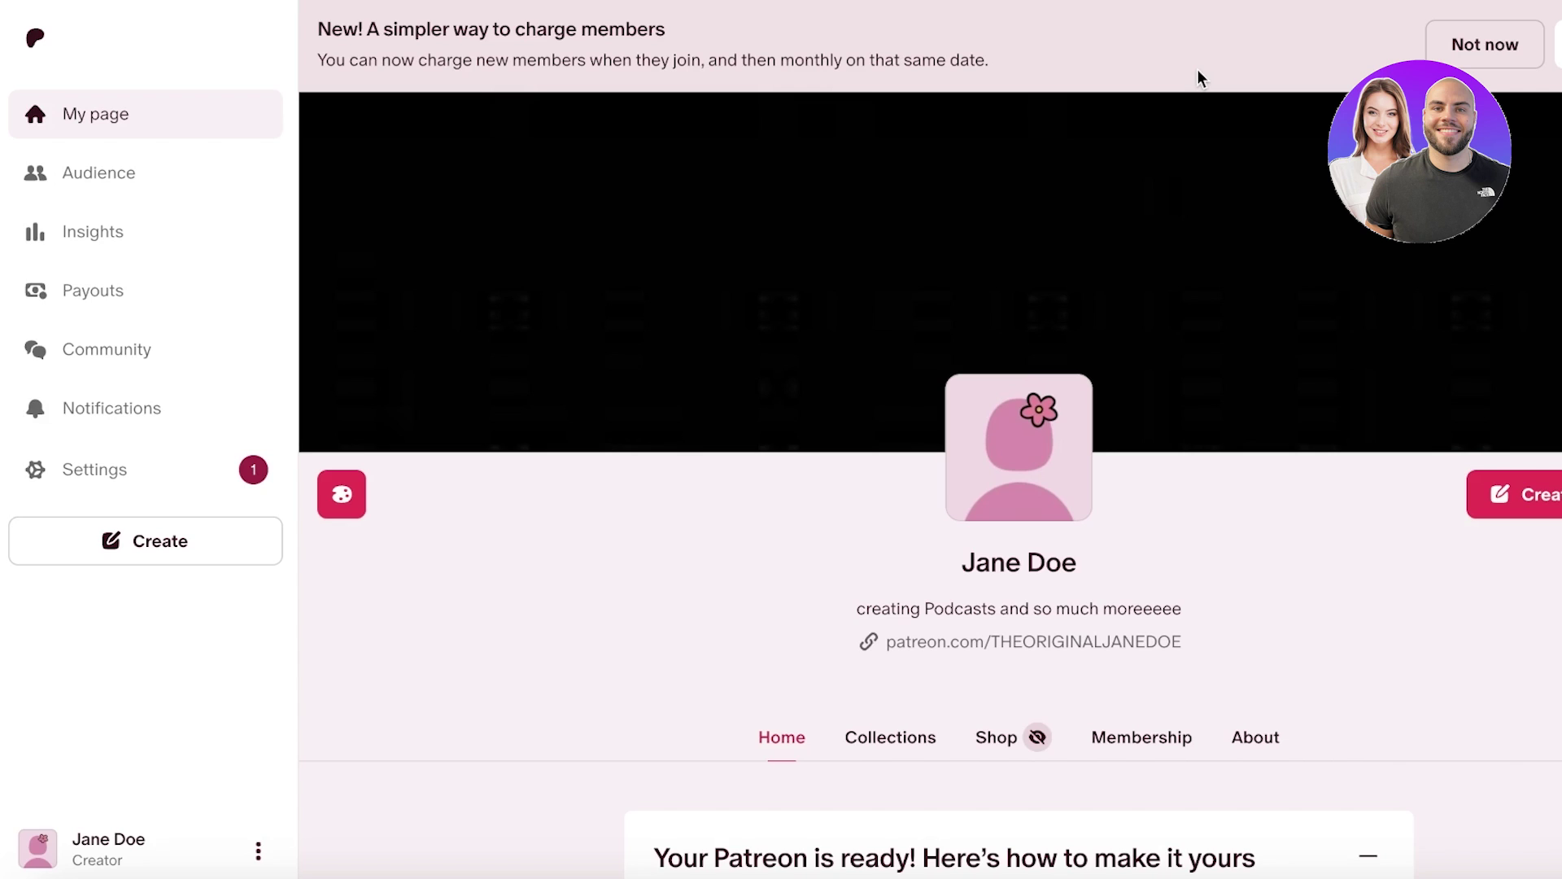
Log out through the account menu at the bottom left.
{"action": "scroll", "coordinate": [1150, 76], "scroll_direction": "down", "scroll_amount": 8}
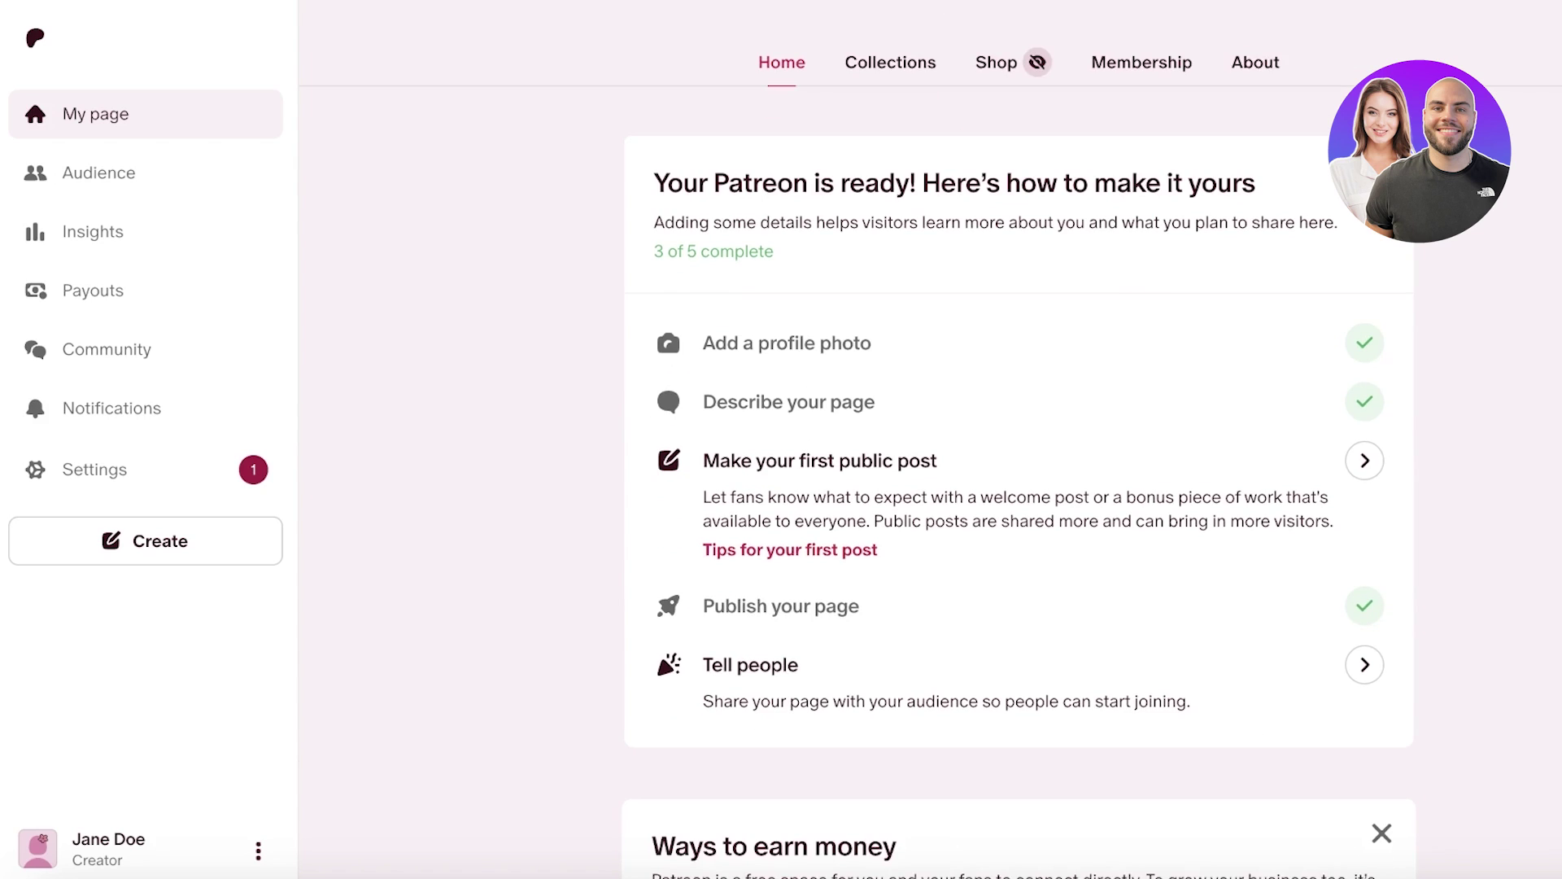
{"action": "scroll", "coordinate": [847, 115], "scroll_direction": "up", "scroll_amount": 8}
{"action": "left_click", "coordinate": [257, 850]}
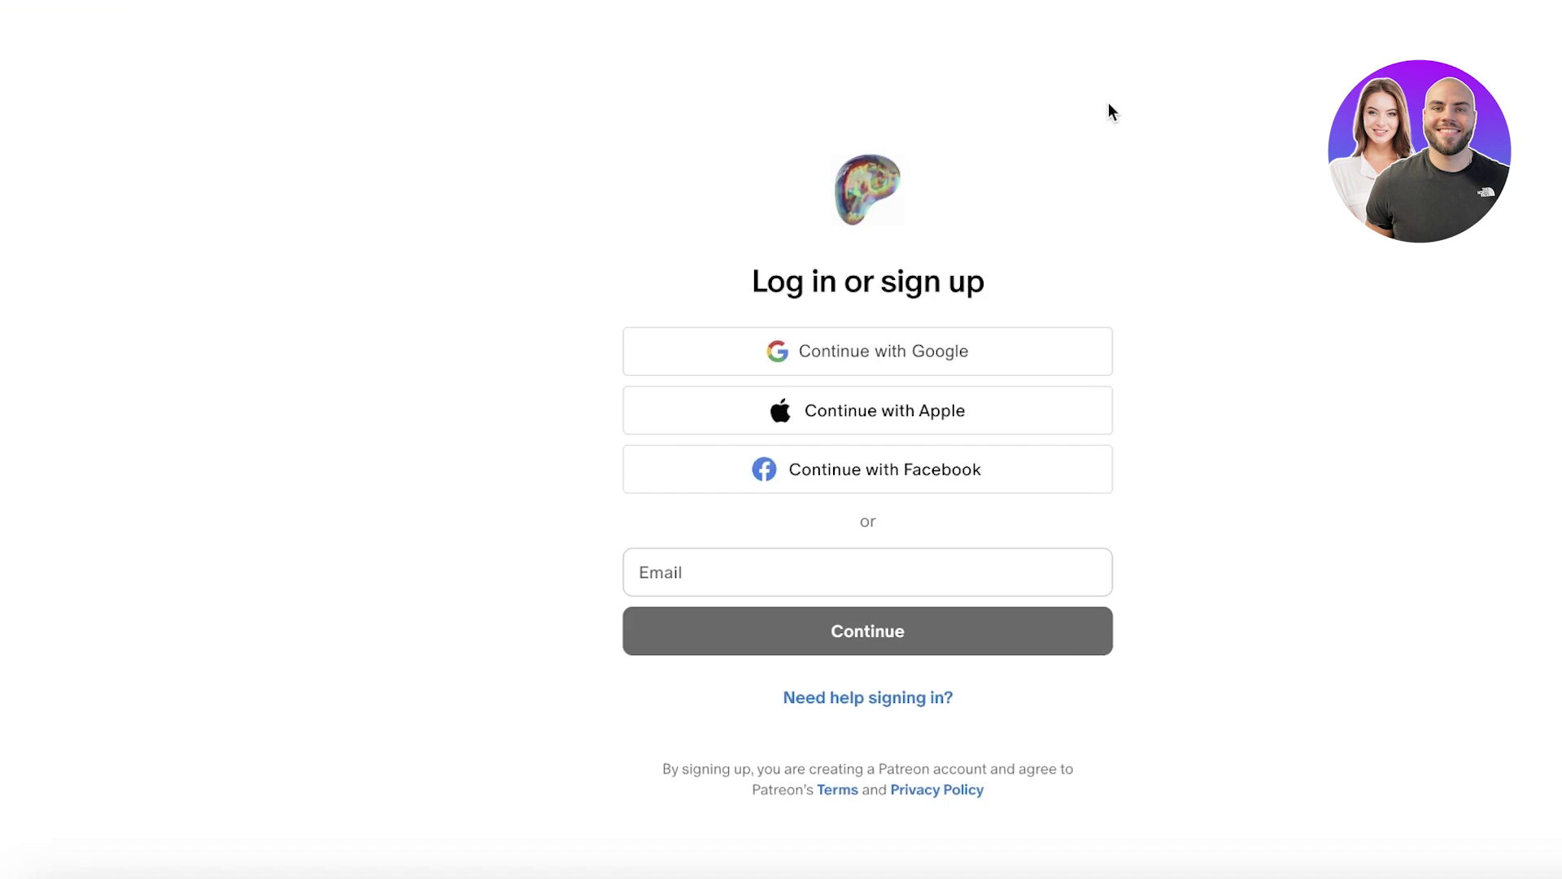
Sign in with Google using the second account and confirm.
{"action": "left_click", "coordinate": [725, 358]}
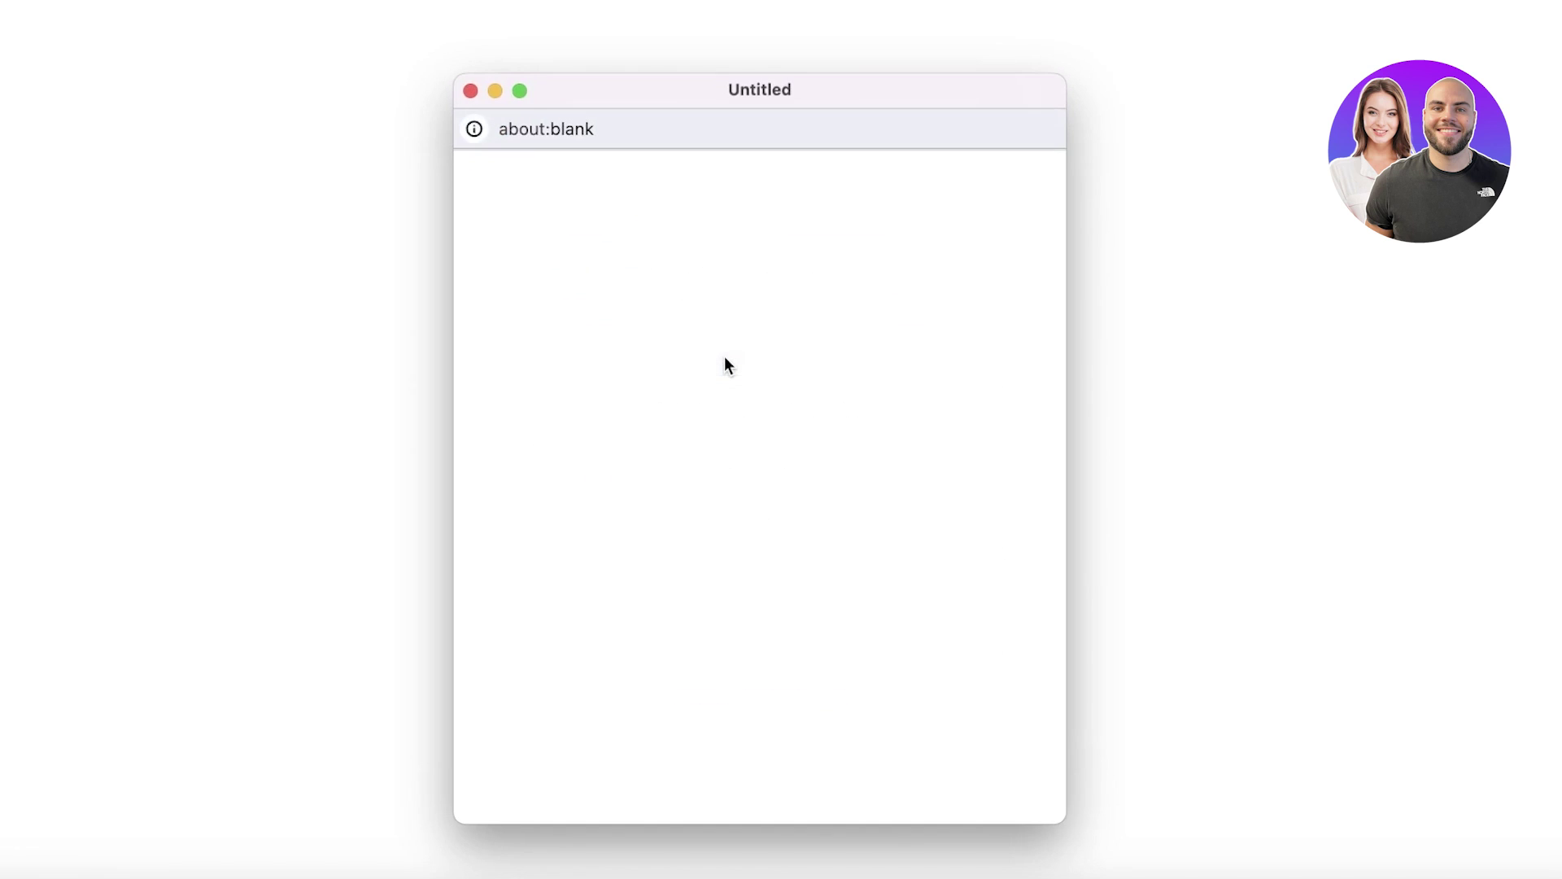
{"action": "left_click", "coordinate": [581, 527]}
{"action": "left_click", "coordinate": [902, 616]}
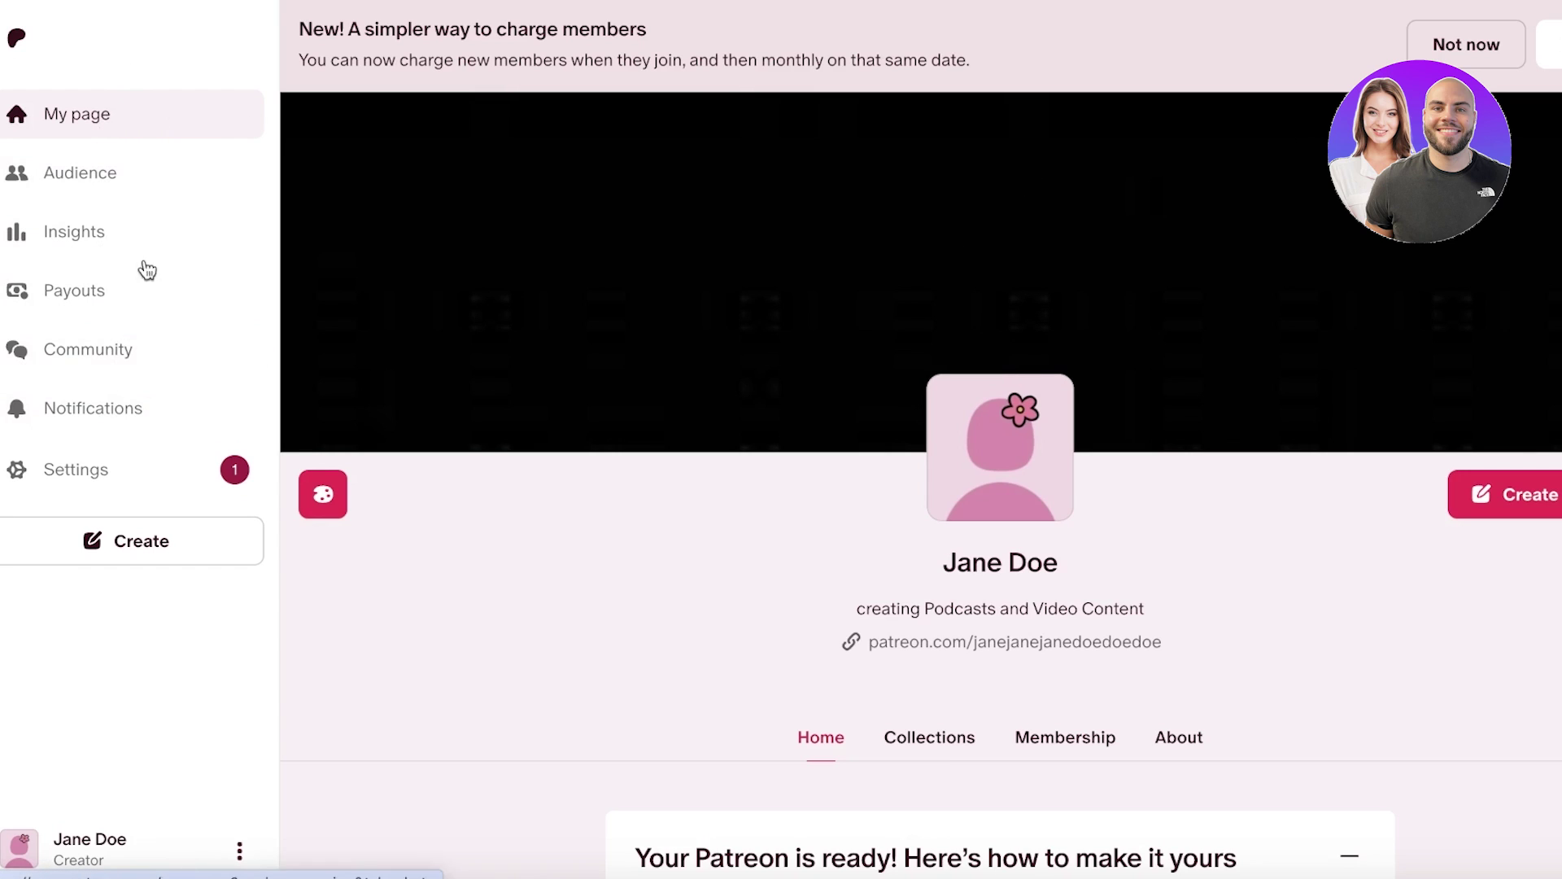
Preview and dismiss the Create post and Share dialogs, then show the page's '...' options menu.
{"action": "scroll", "coordinate": [827, 617], "scroll_direction": "down", "scroll_amount": 8}
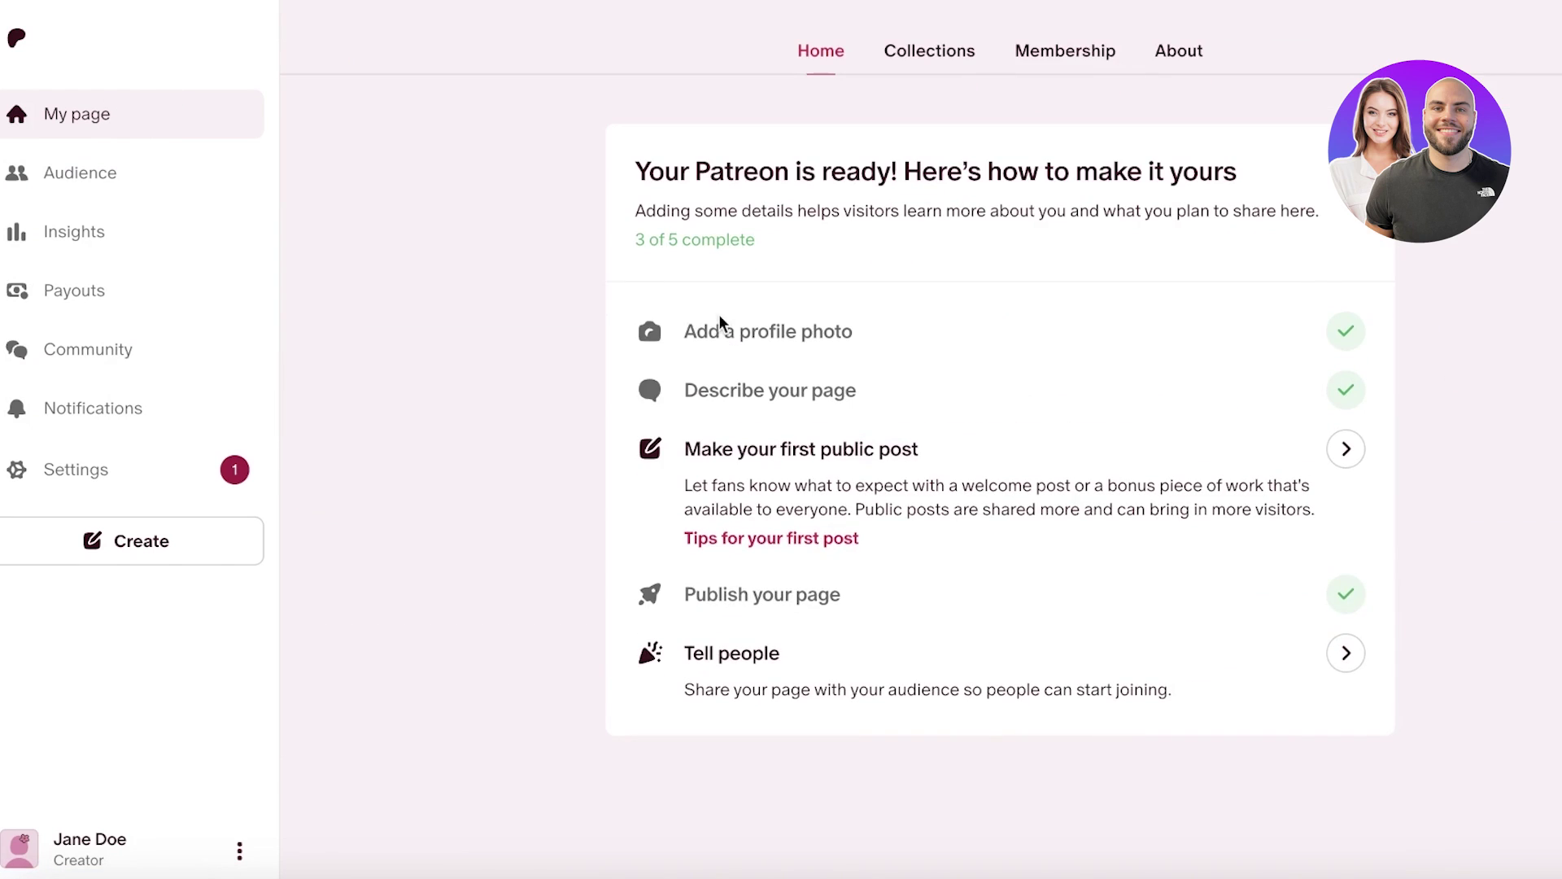
{"action": "scroll", "coordinate": [720, 318], "scroll_direction": "up", "scroll_amount": 8}
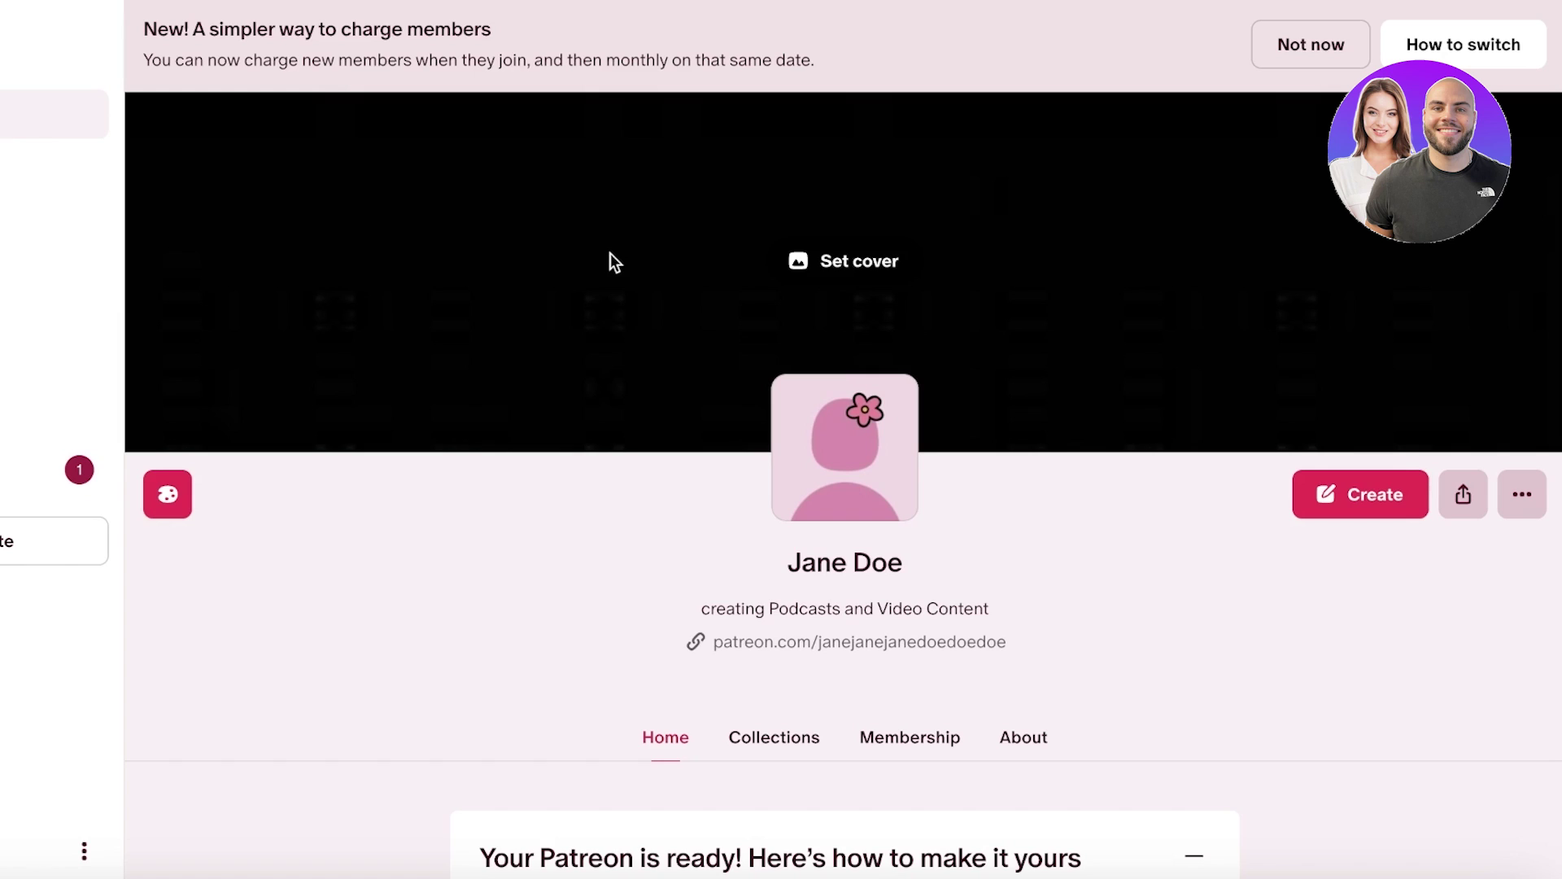
{"action": "left_click", "coordinate": [1347, 513]}
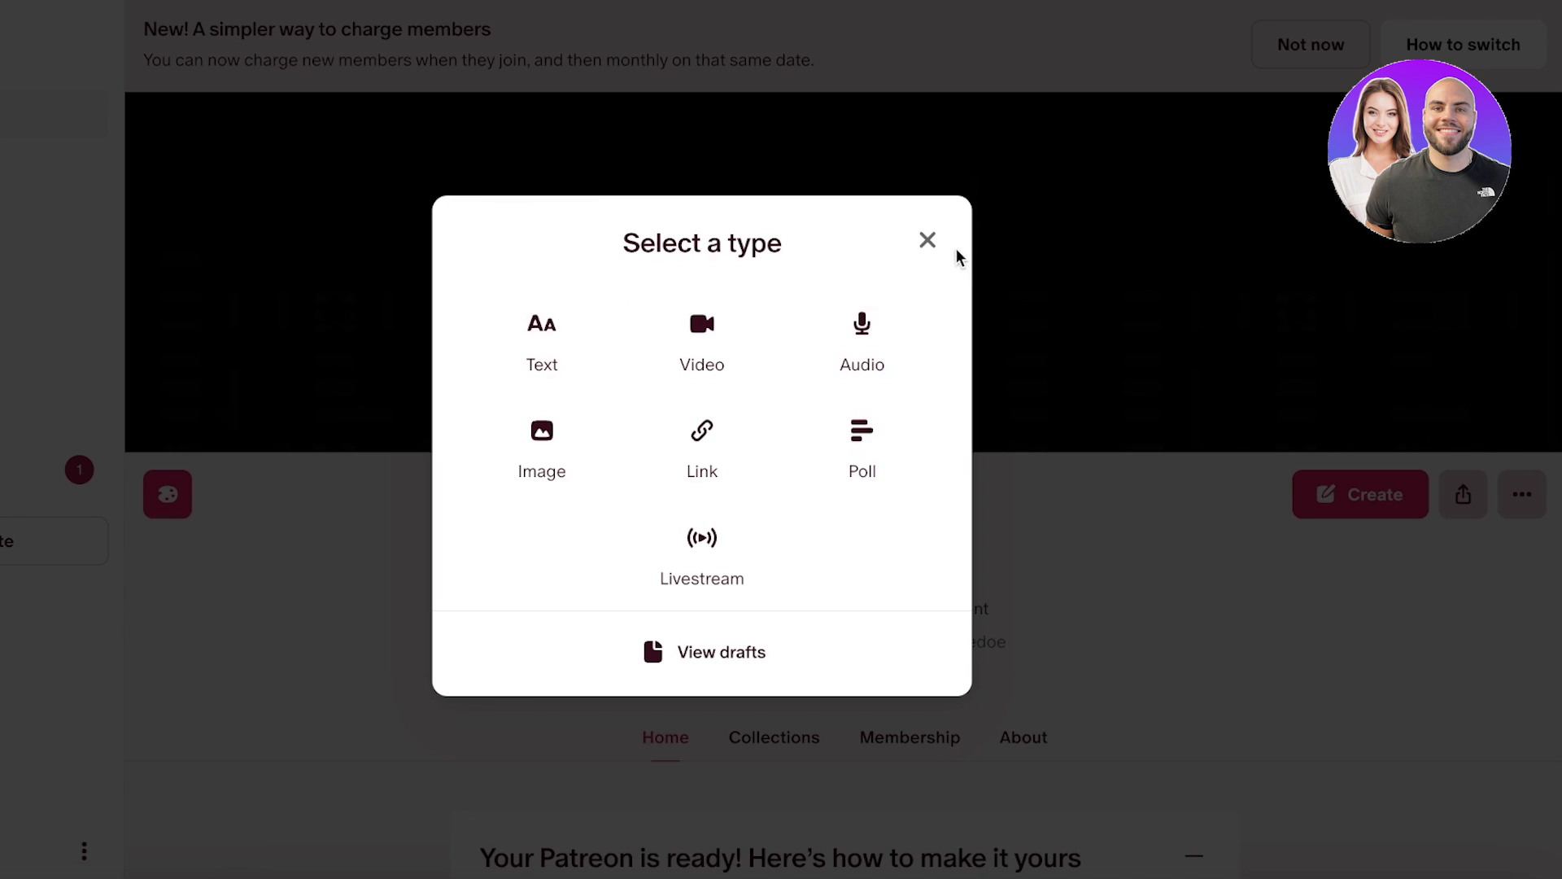
{"action": "left_click", "coordinate": [928, 241]}
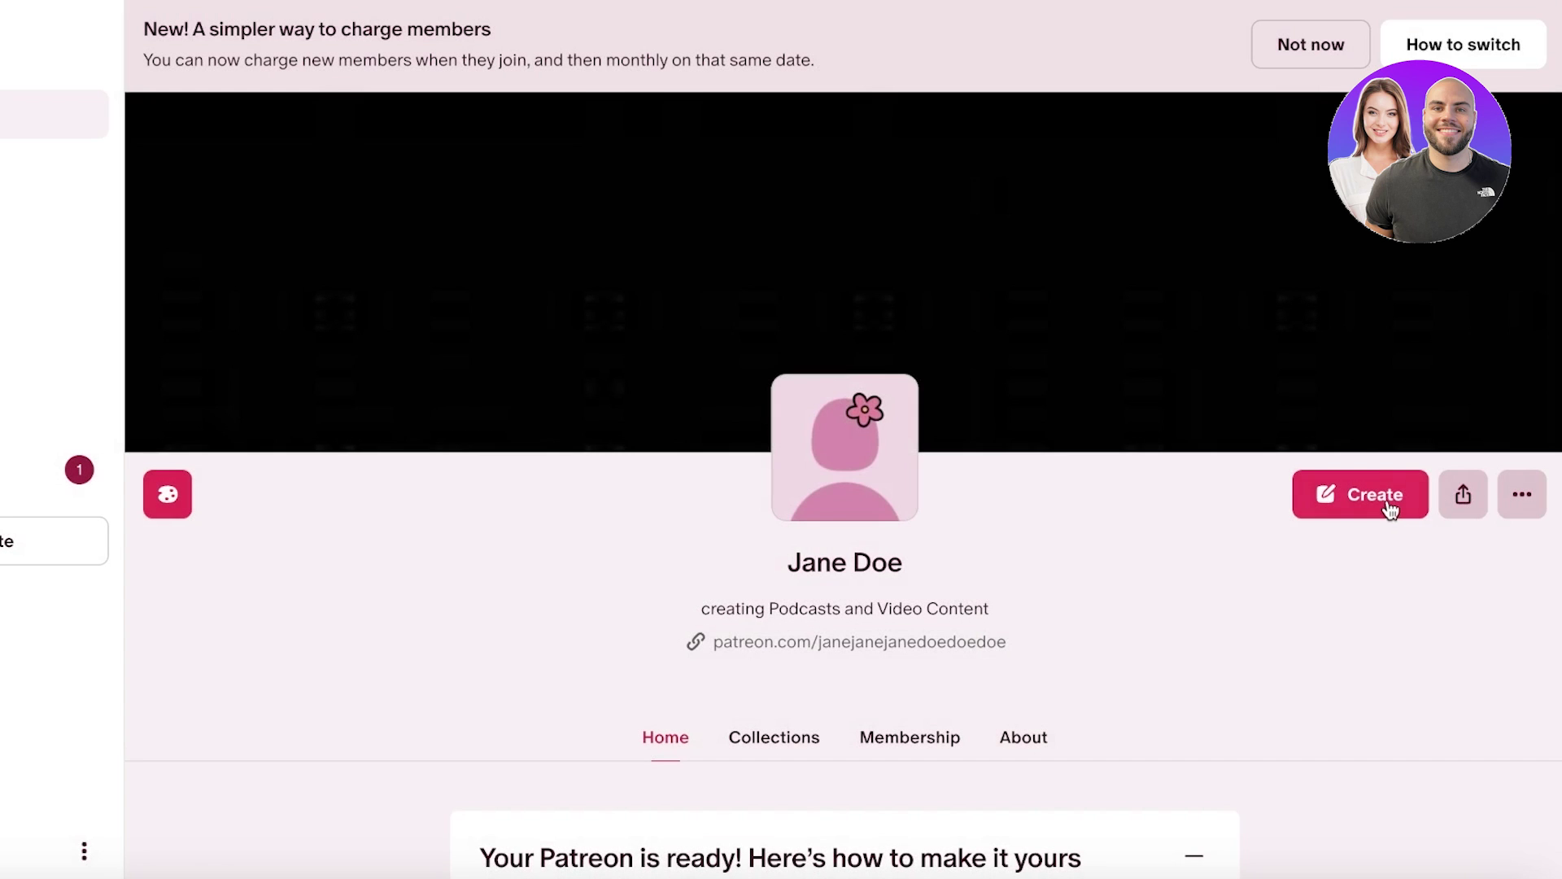
{"action": "left_click", "coordinate": [1464, 498]}
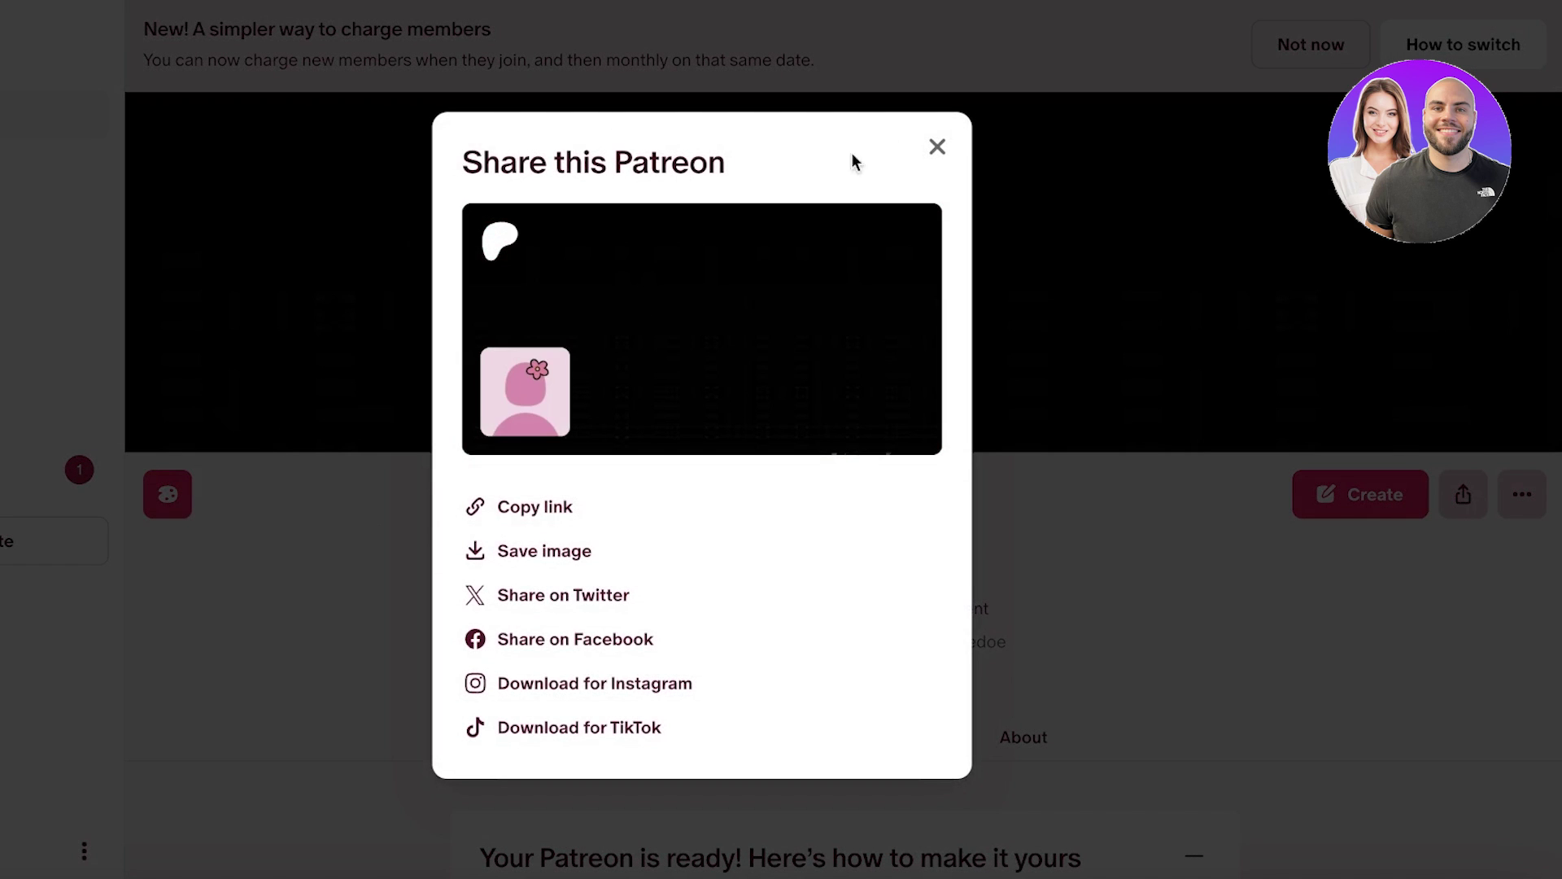
{"action": "left_click", "coordinate": [935, 156]}
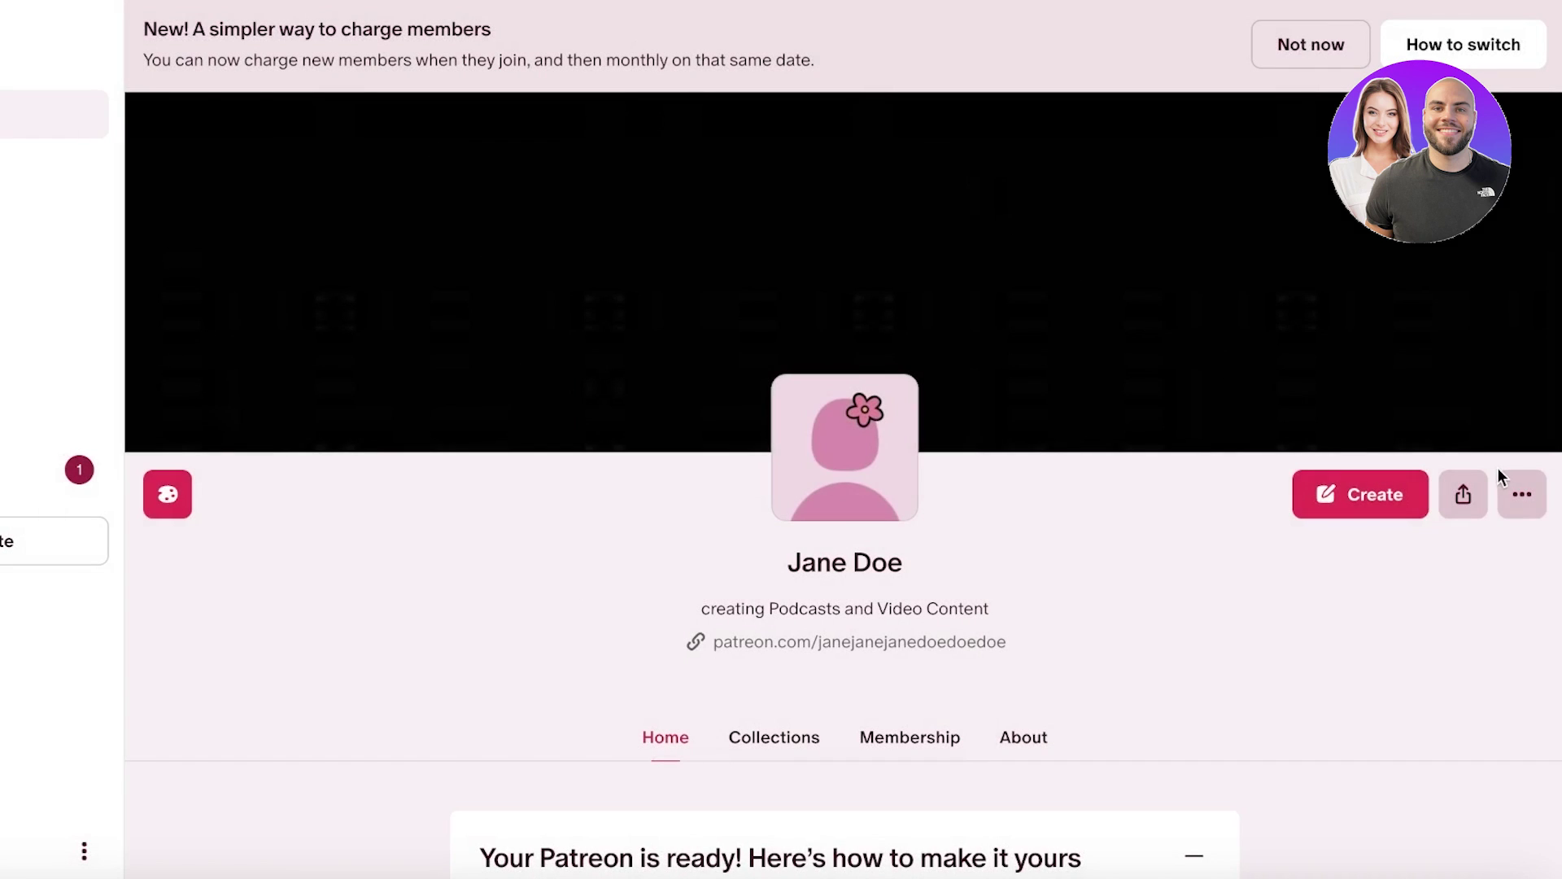
{"action": "left_click", "coordinate": [1527, 513]}
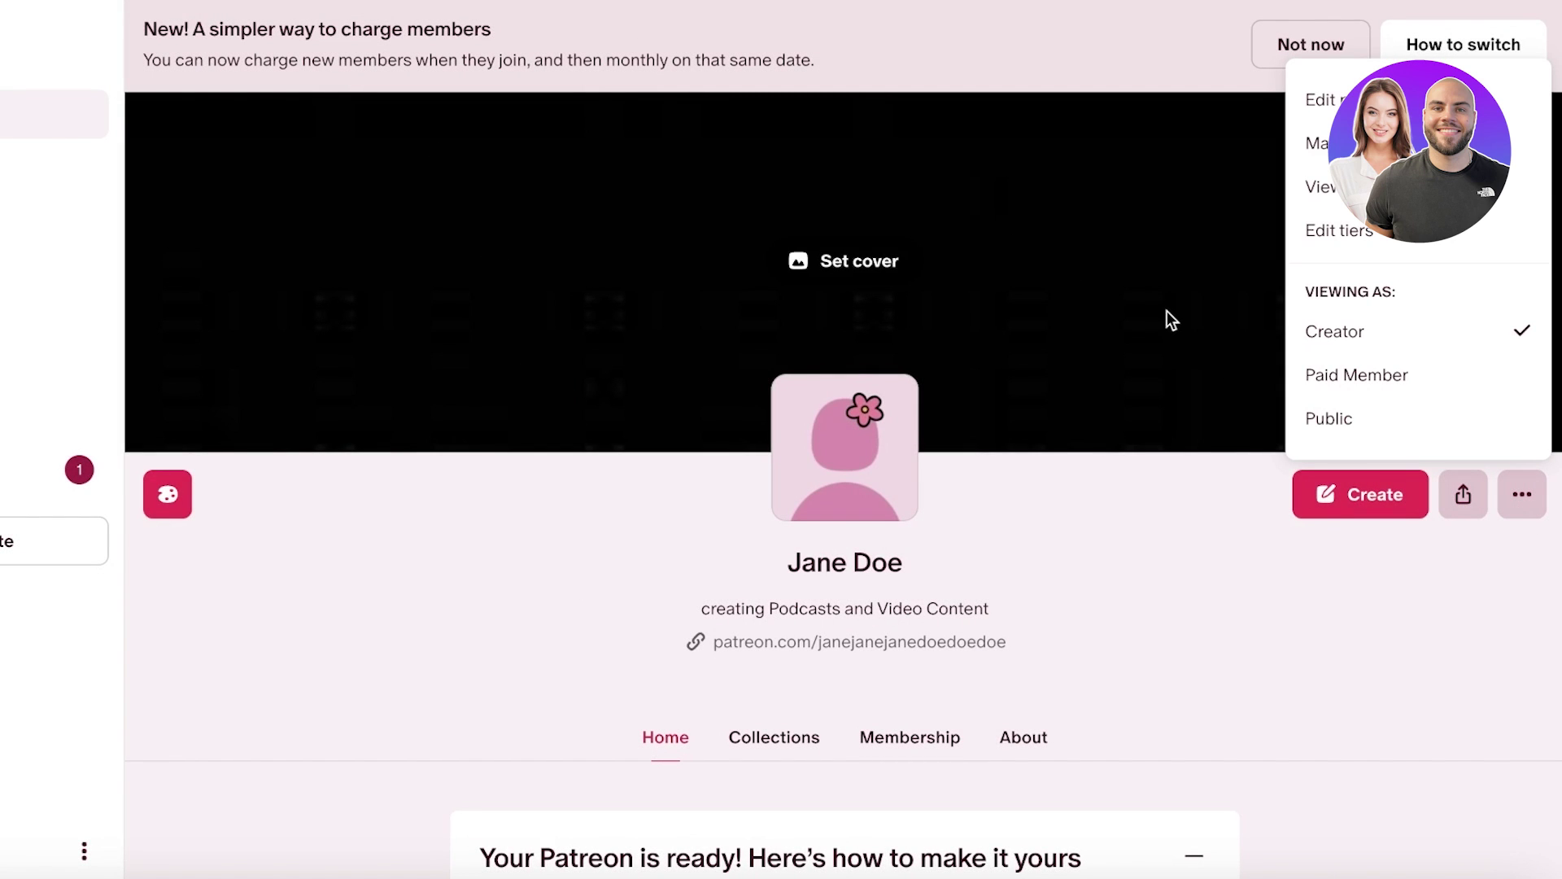
Upload 'Red Retro Hippie… Logo (1).png' from Downloads as the profile picture.
{"action": "left_click", "coordinate": [1178, 530]}
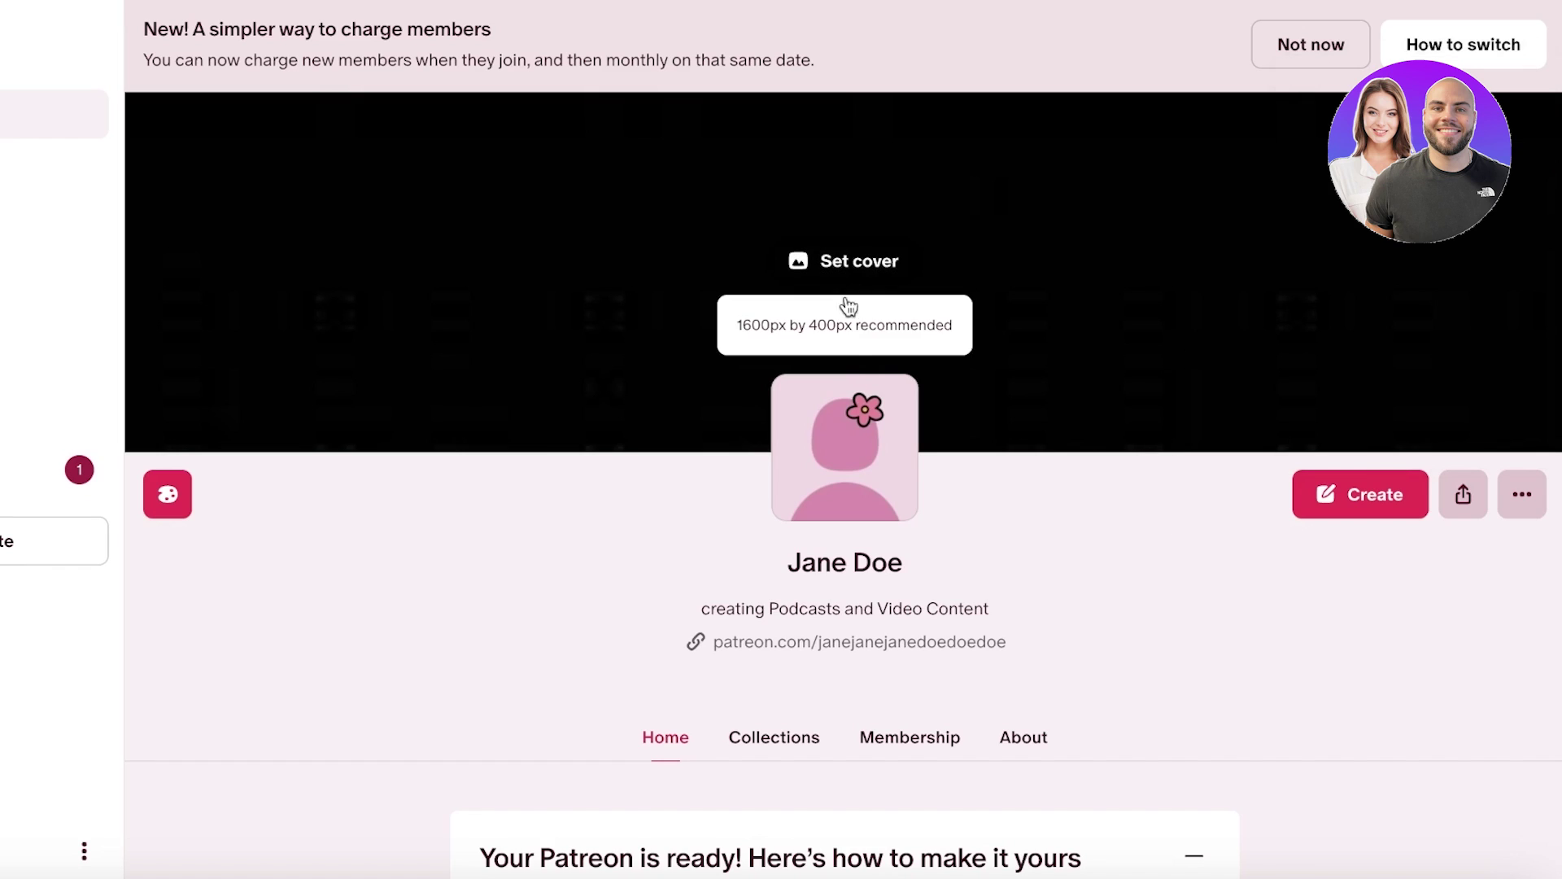
{"action": "left_click", "coordinate": [807, 398]}
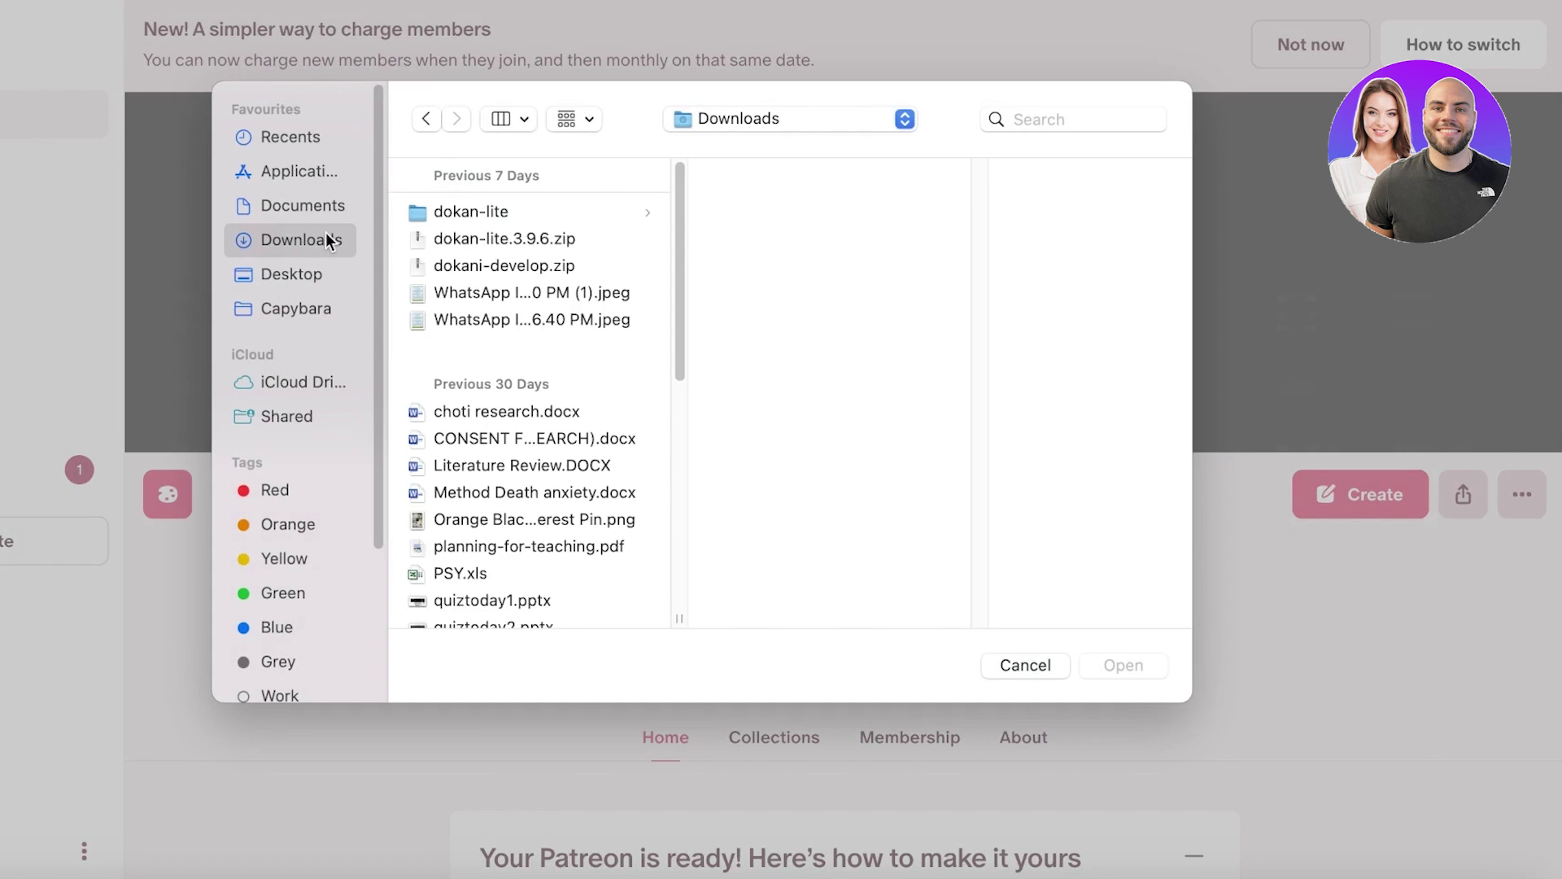
{"action": "scroll", "coordinate": [555, 419], "scroll_direction": "down", "scroll_amount": 5}
{"action": "left_click", "coordinate": [528, 493]}
{"action": "left_click", "coordinate": [534, 462]}
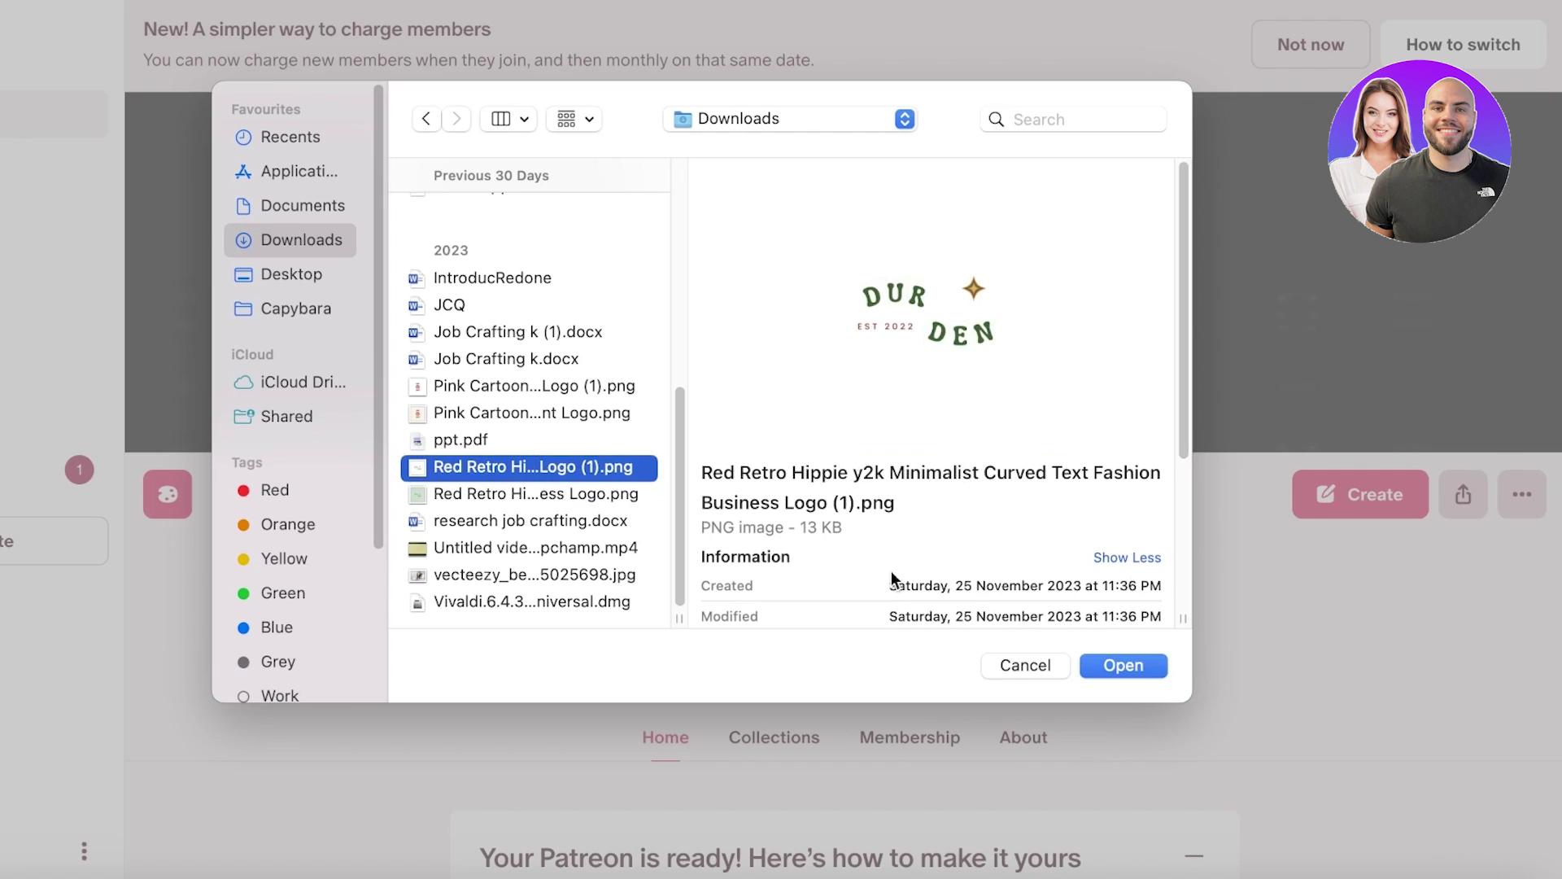
{"action": "left_click", "coordinate": [1110, 760]}
{"action": "scroll", "coordinate": [1098, 623], "scroll_direction": "down", "scroll_amount": 3}
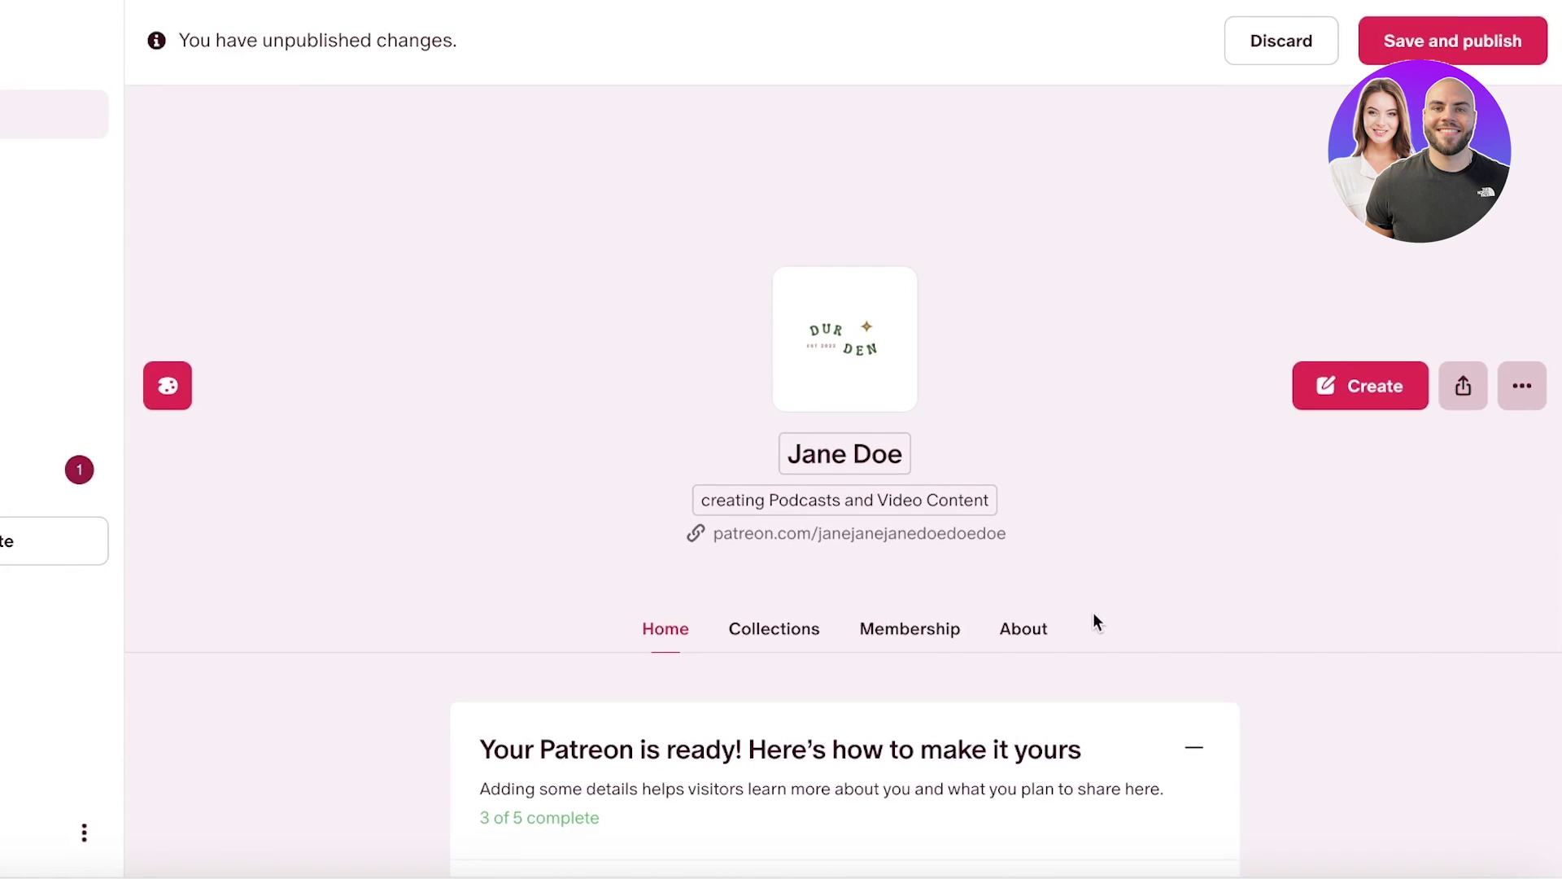
{"action": "scroll", "coordinate": [1092, 612], "scroll_direction": "up", "scroll_amount": 3}
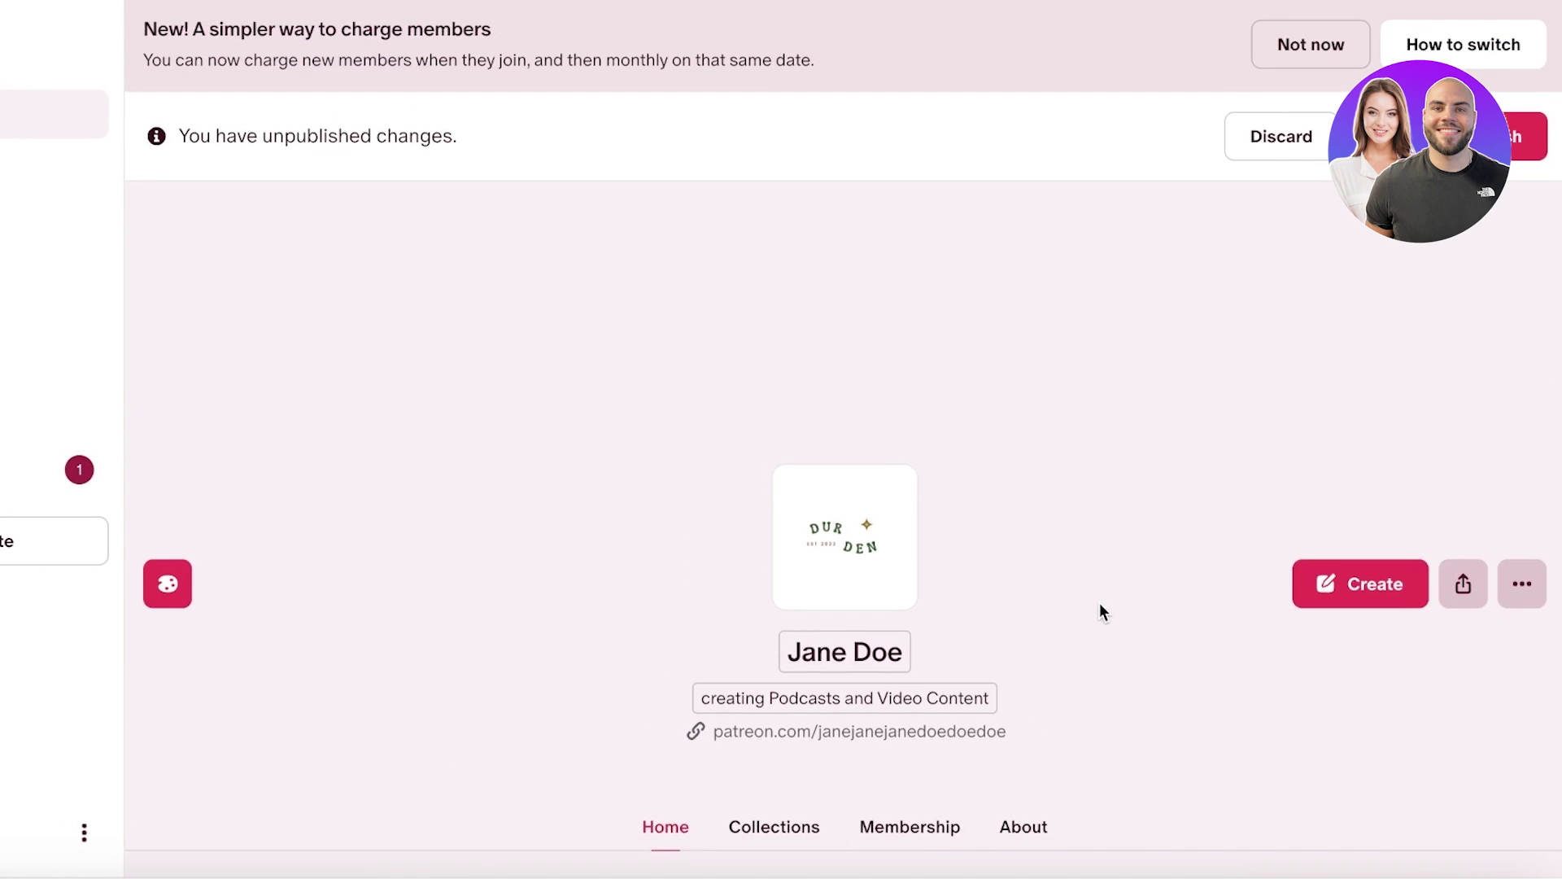
Rename the page to 'Durden'.
{"action": "scroll", "coordinate": [1062, 582], "scroll_direction": "down", "scroll_amount": 2}
{"action": "left_click", "coordinate": [789, 505]}
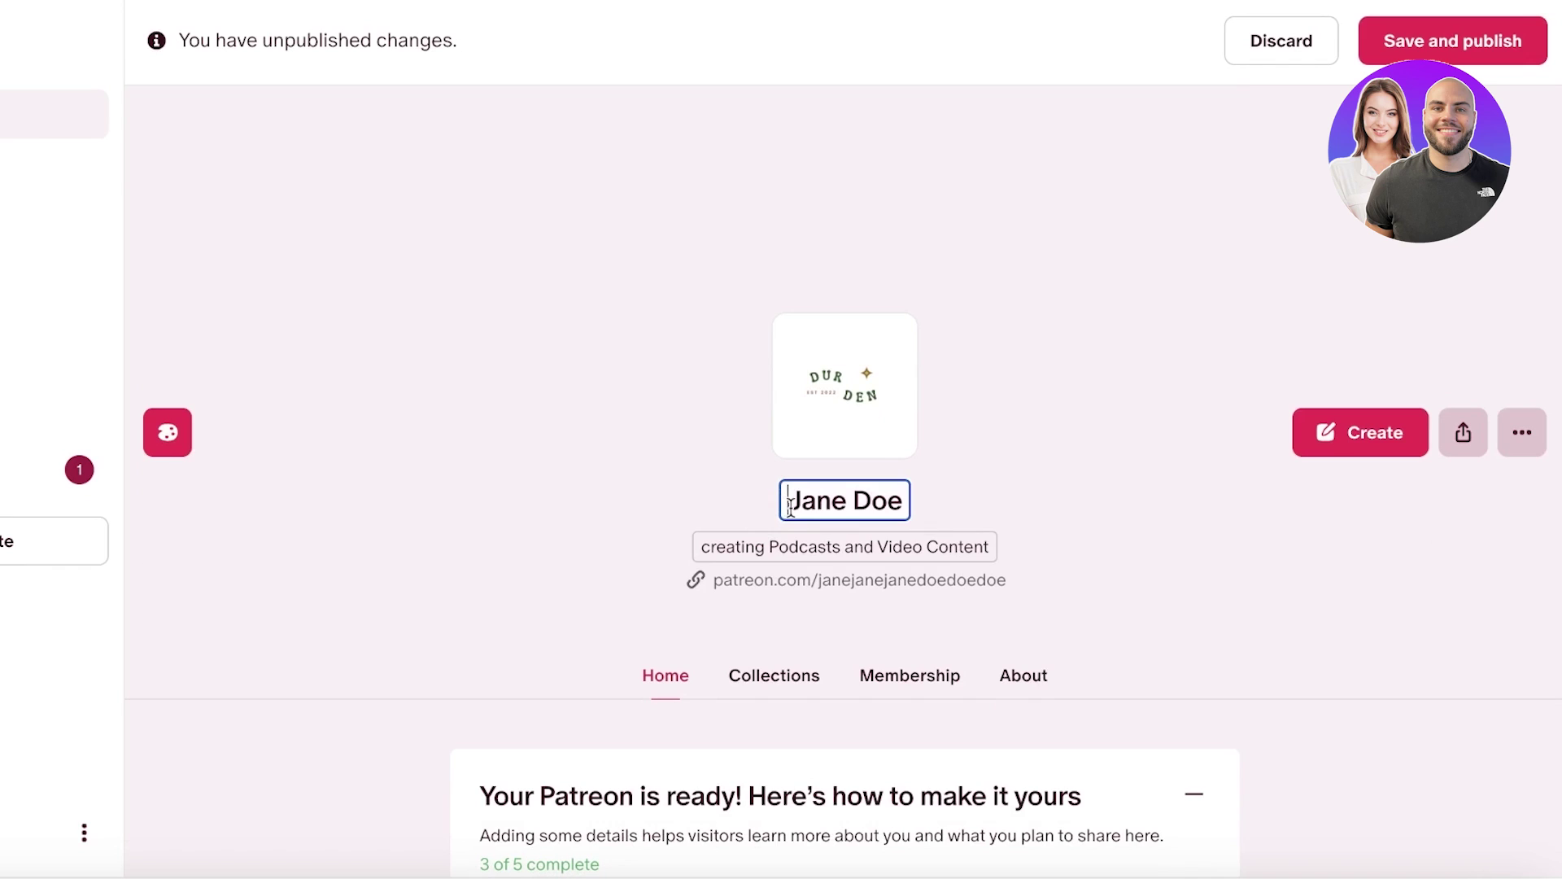
{"action": "key", "text": "ctrl+a"}
{"action": "type", "text": "Durden"}
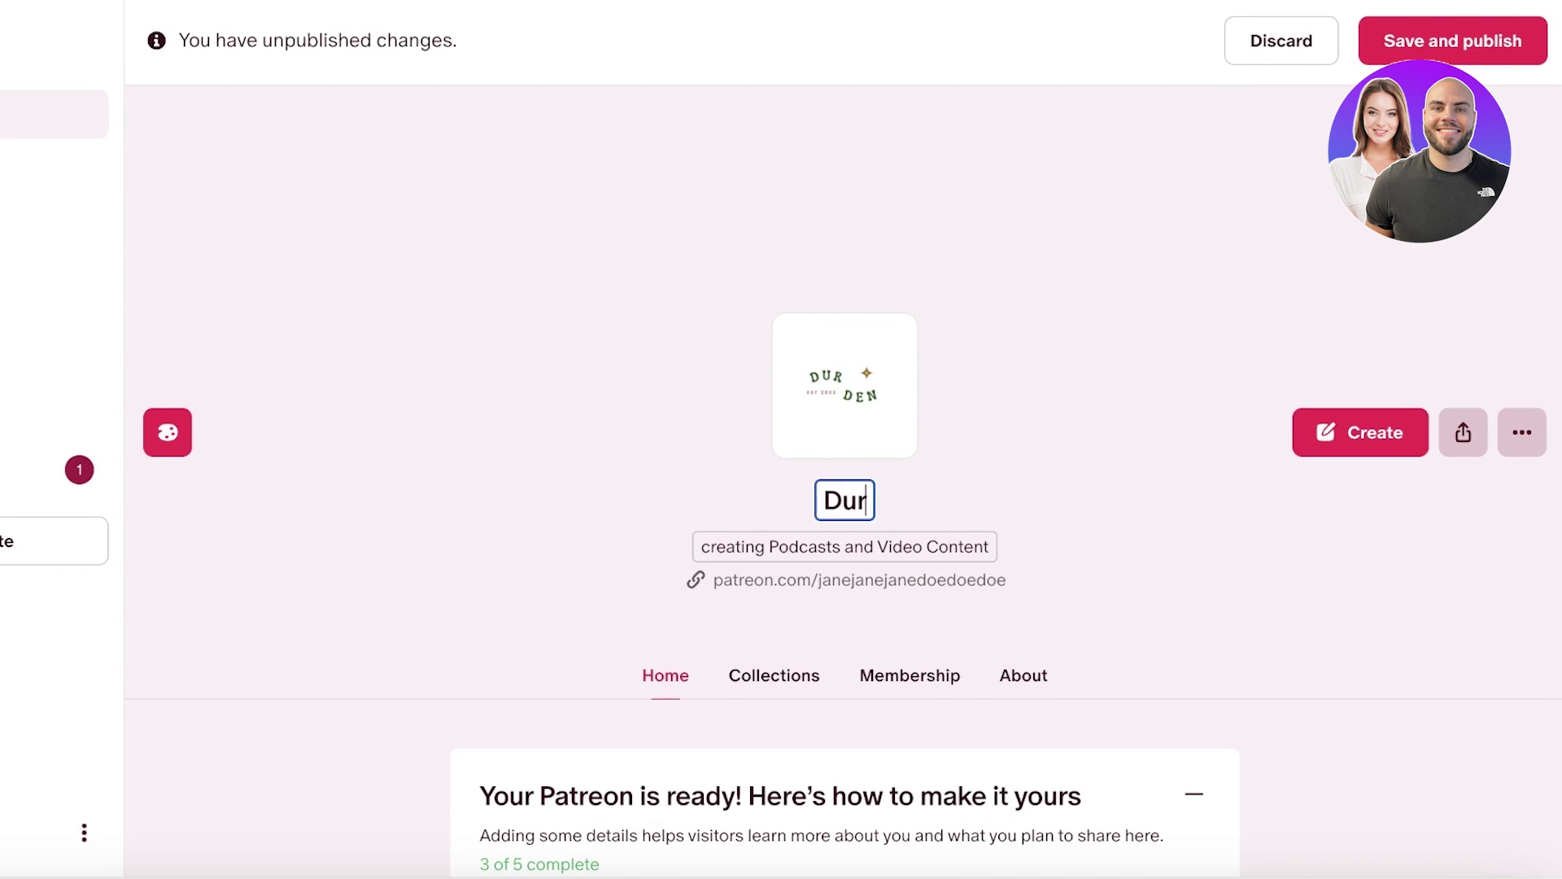
Replace the tagline with 'How to live a bit simply'.
{"action": "double_click", "coordinate": [807, 546]}
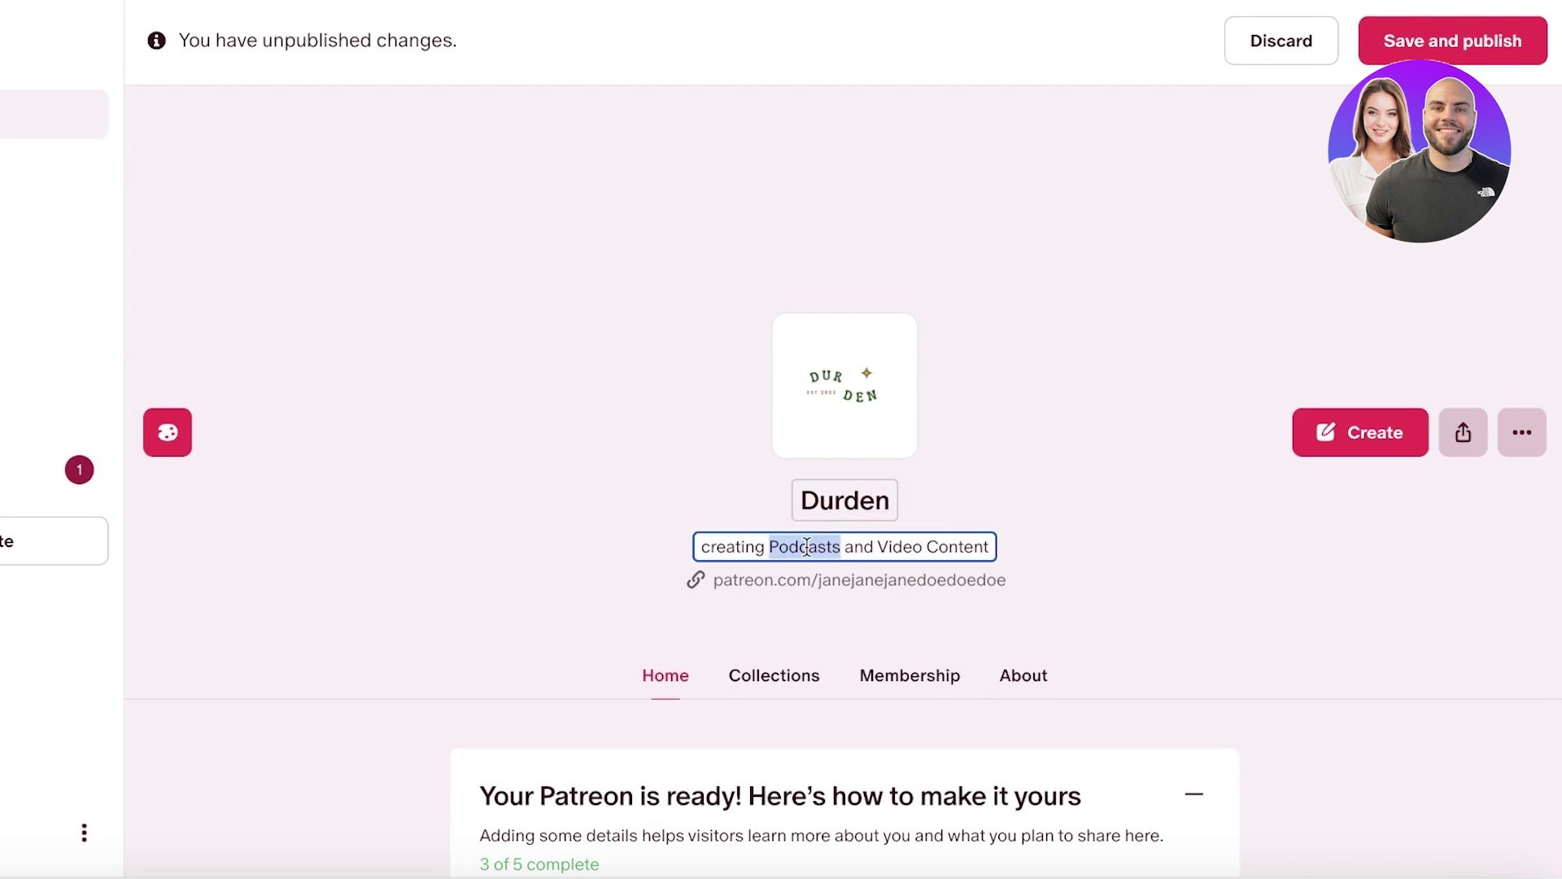
{"action": "triple_click", "coordinate": [806, 546]}
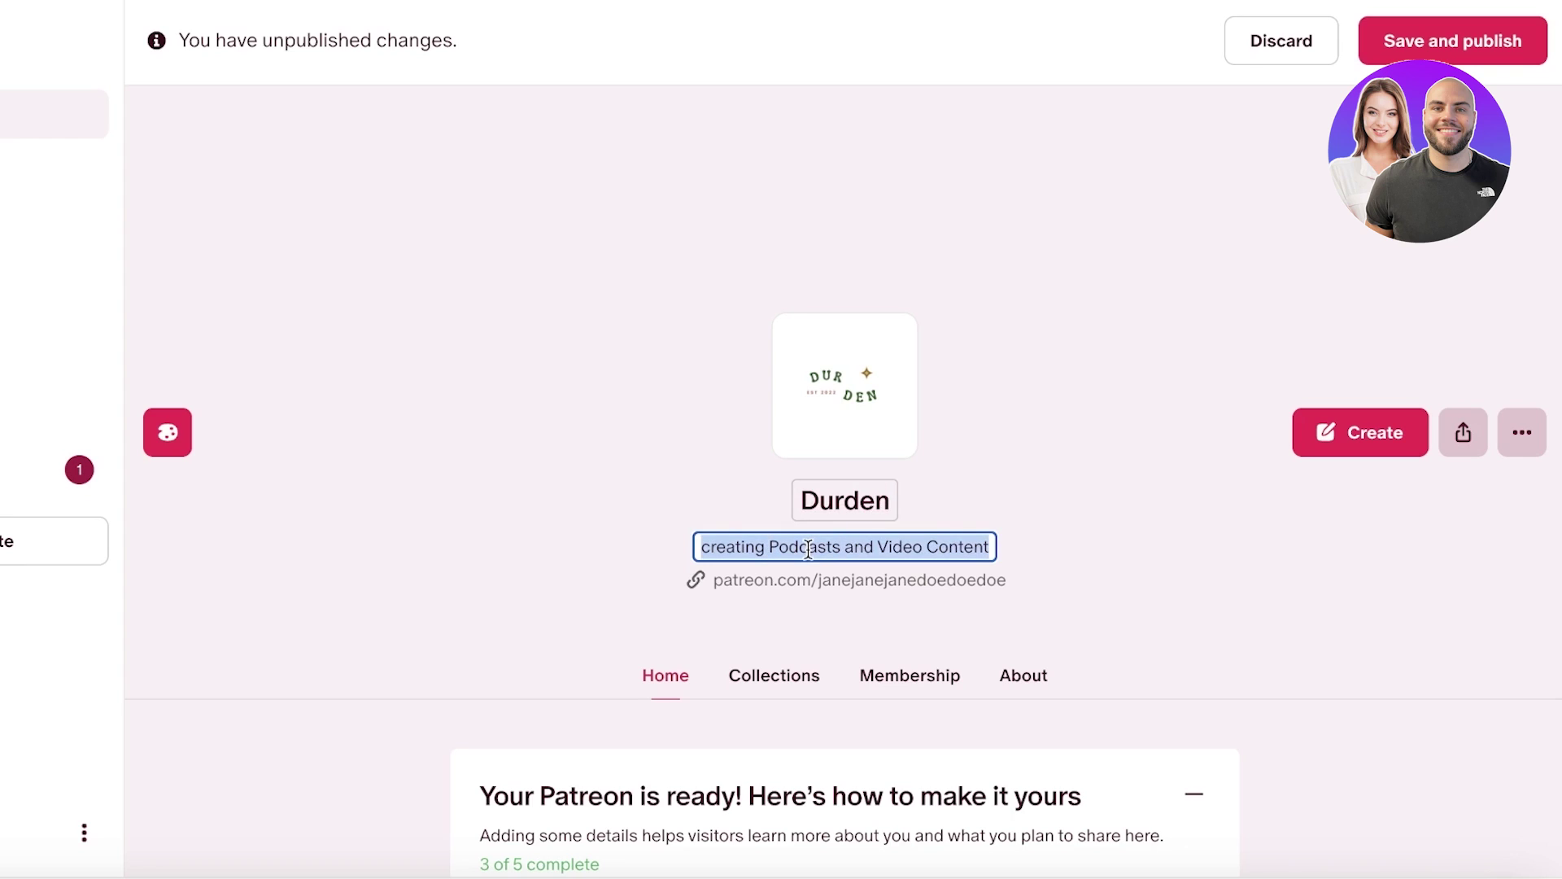
{"action": "type", "text": "How"}
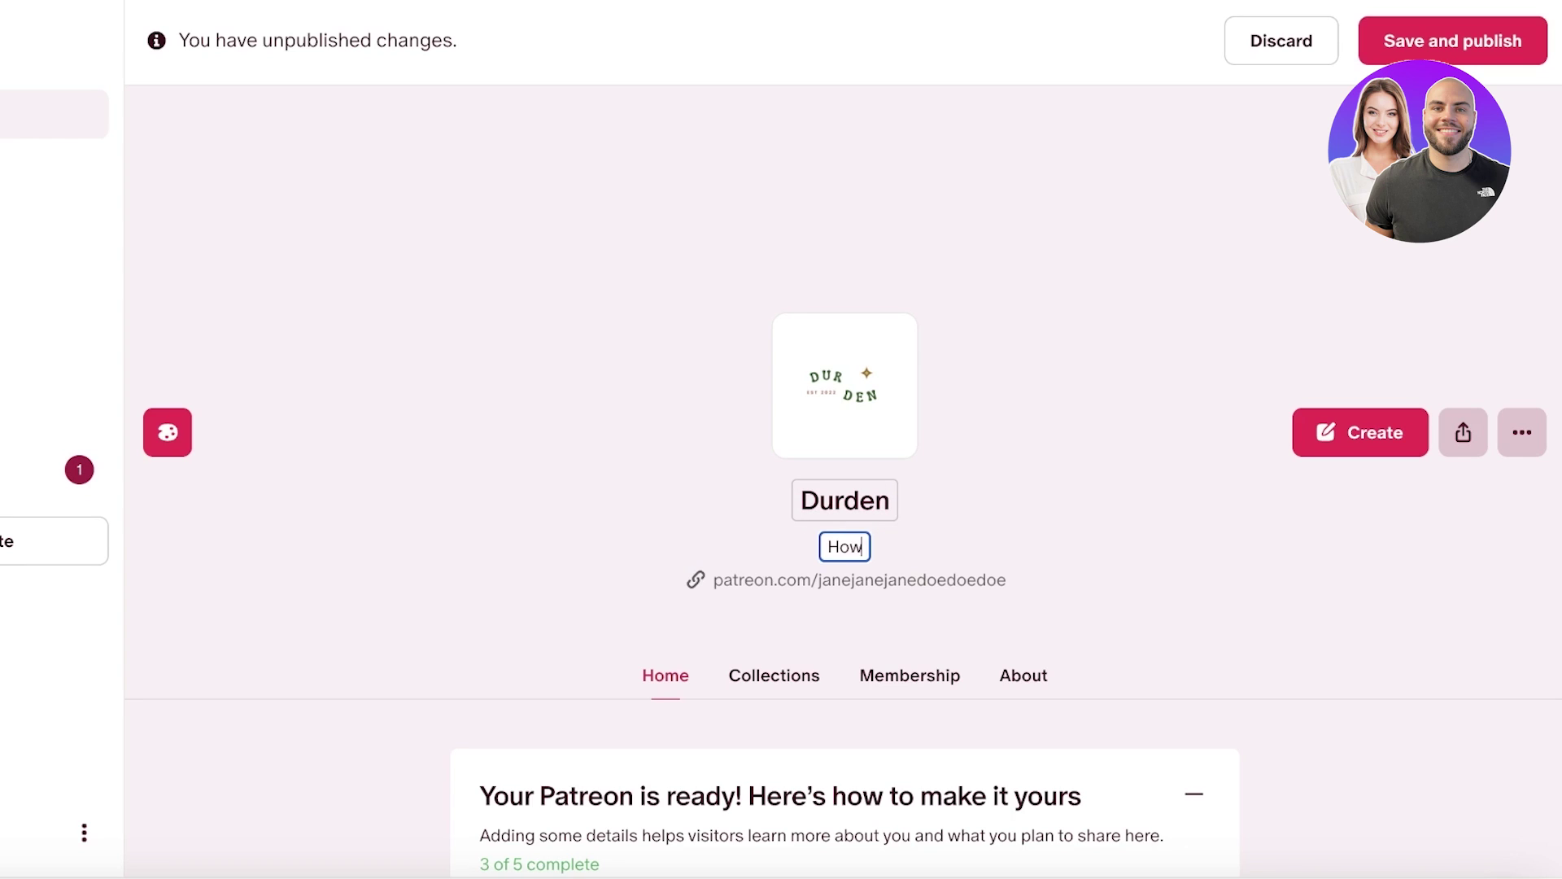
{"action": "type", "text": " to live a bit simply"}
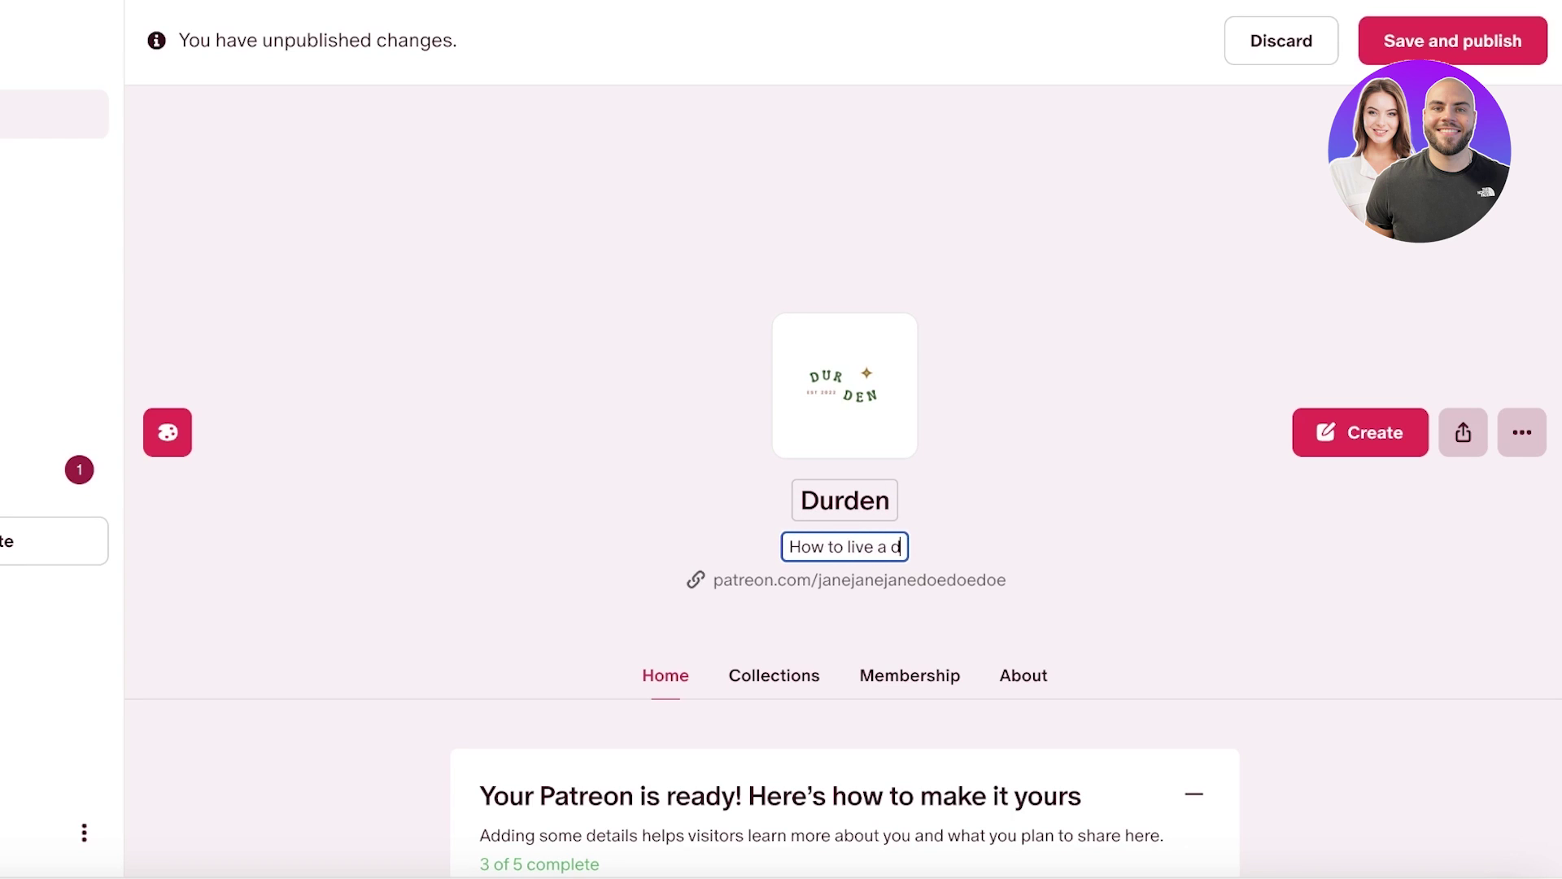
{"action": "left_click", "coordinate": [946, 704]}
{"action": "scroll", "coordinate": [903, 610], "scroll_direction": "down", "scroll_amount": 3}
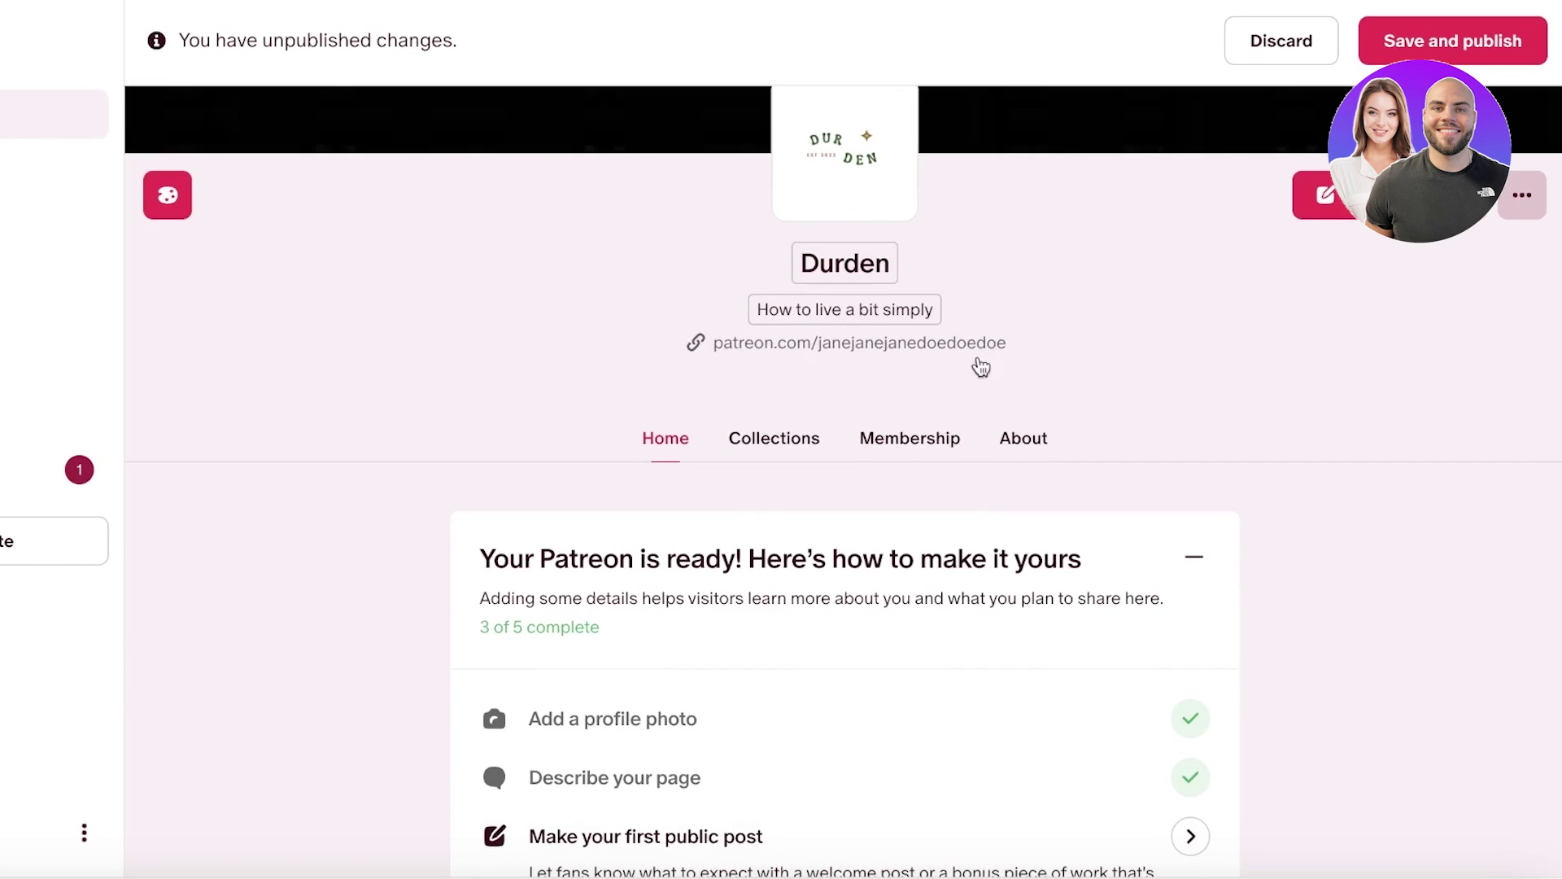
Copy the page's patreon.com link and view the empty Collections tab.
{"action": "left_click", "coordinate": [944, 346]}
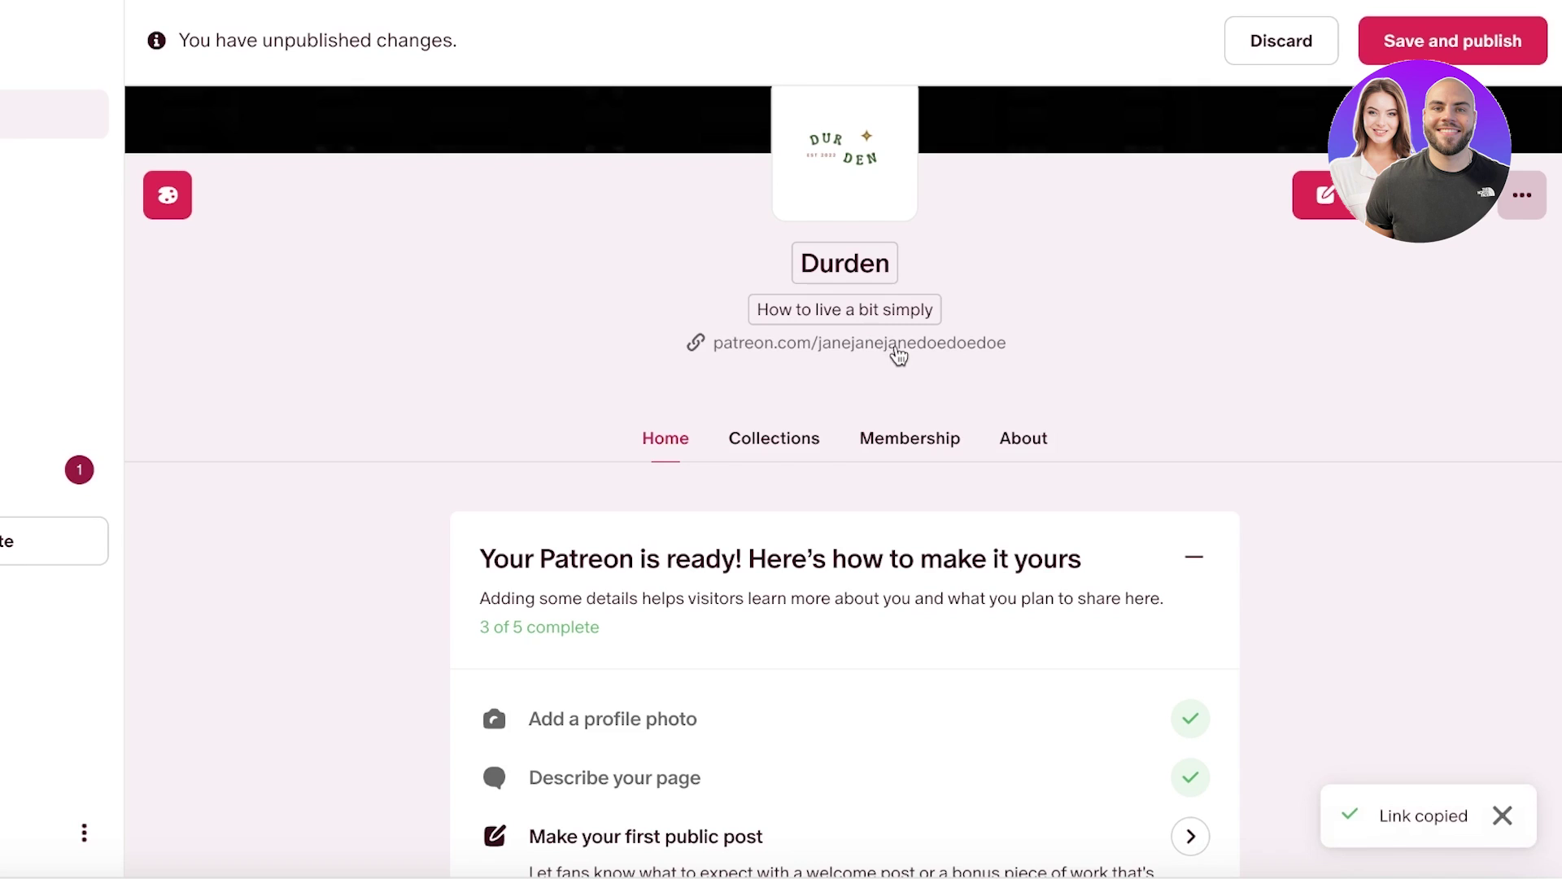
{"action": "scroll", "coordinate": [672, 442], "scroll_direction": "down", "scroll_amount": 5}
{"action": "scroll", "coordinate": [673, 439], "scroll_direction": "up", "scroll_amount": 3}
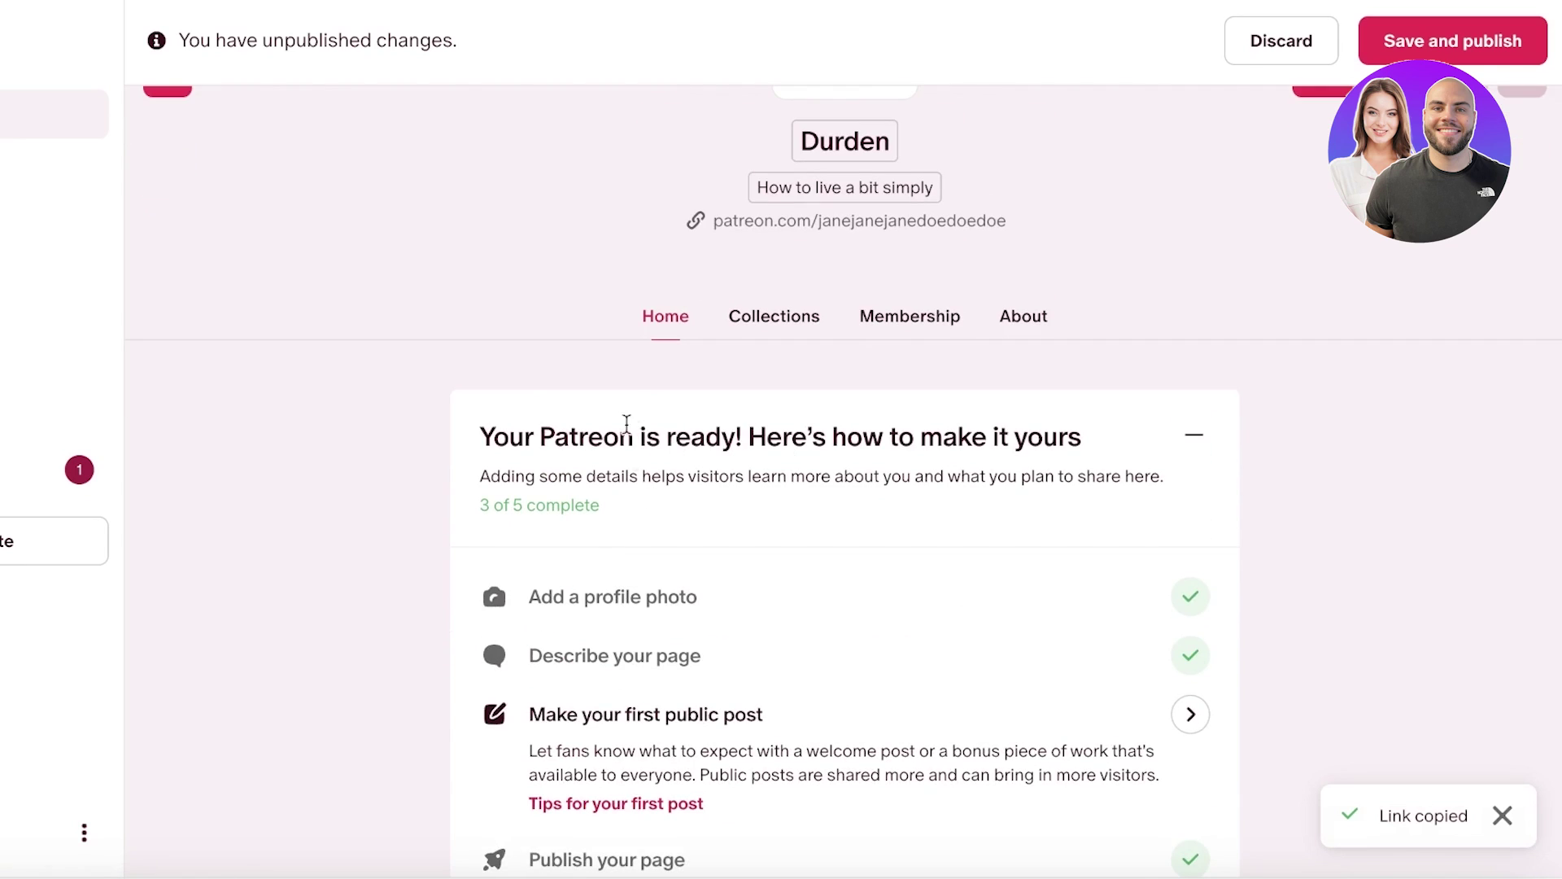
{"action": "left_click", "coordinate": [782, 317]}
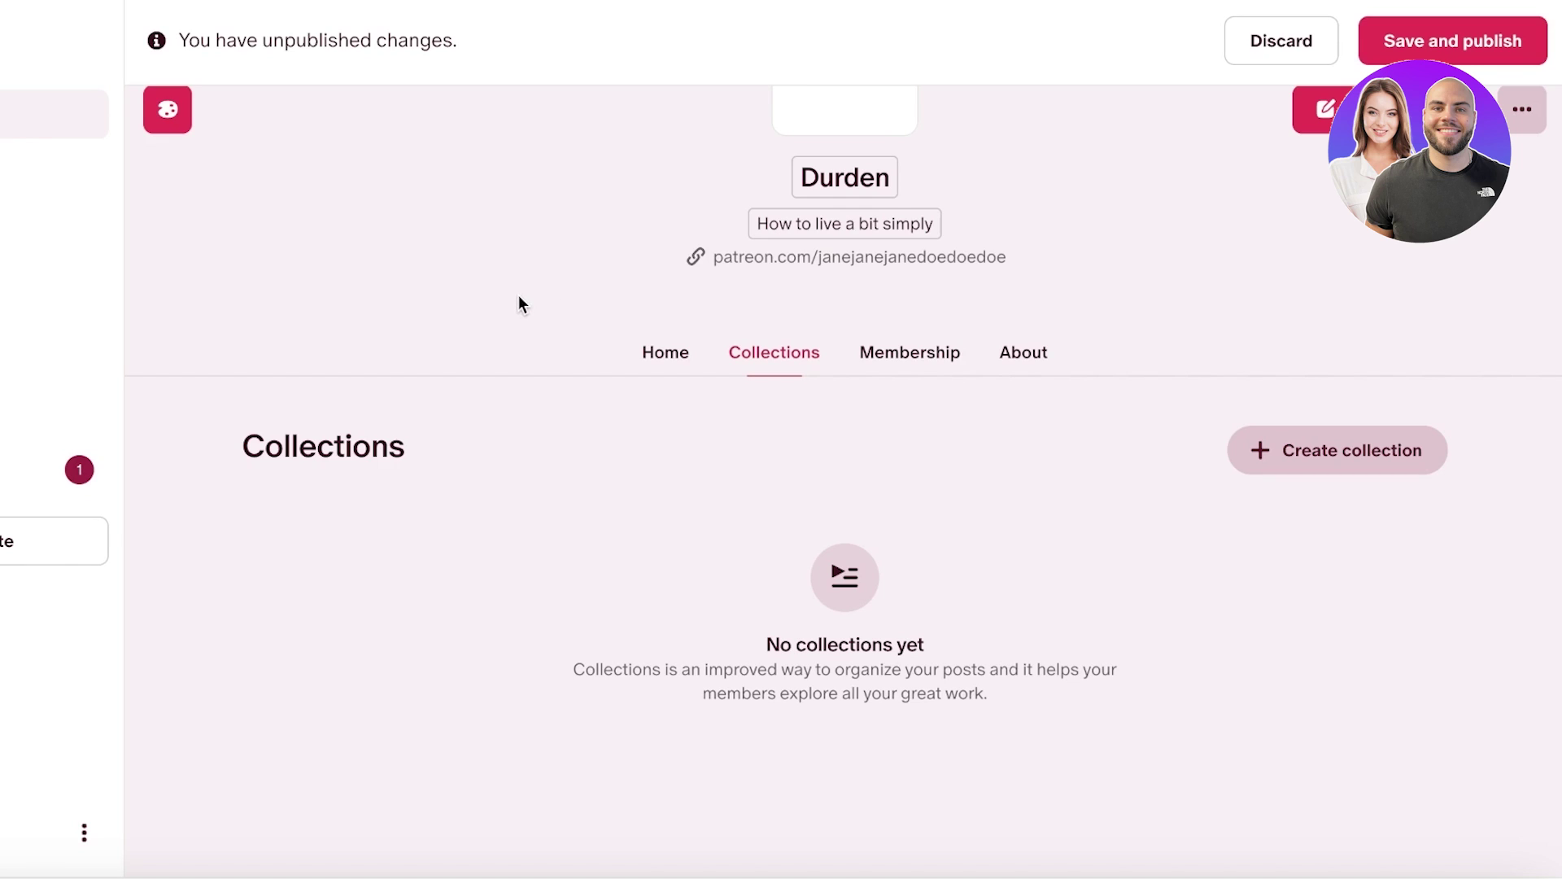
In the Membership tab, open the Edit tier form for the $5.00 tier.
{"action": "left_click", "coordinate": [909, 352]}
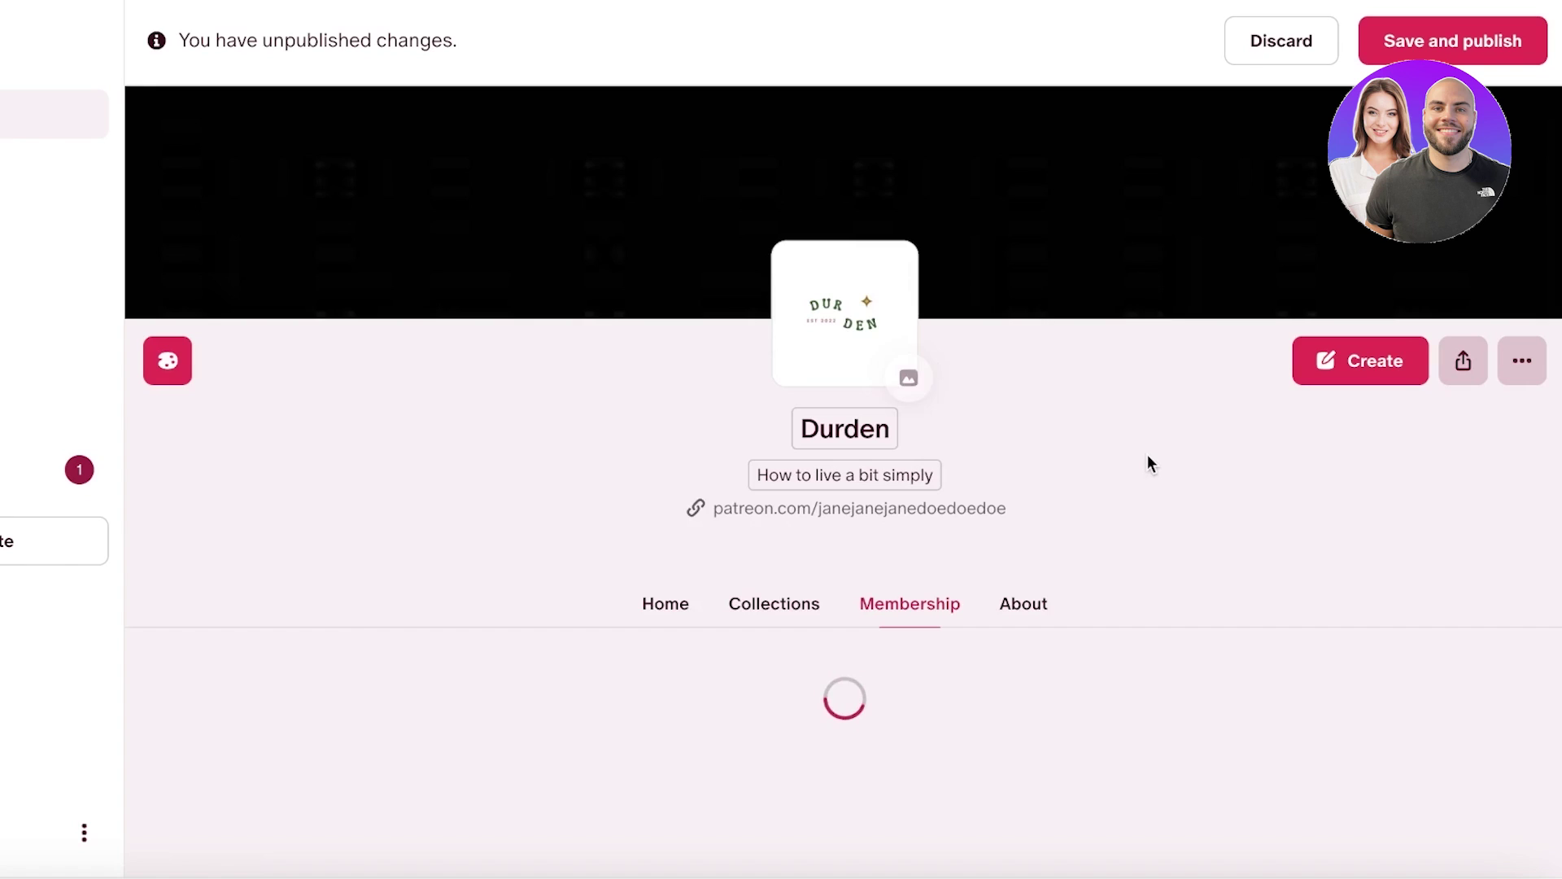
{"action": "scroll", "coordinate": [1166, 488], "scroll_direction": "down", "scroll_amount": 3}
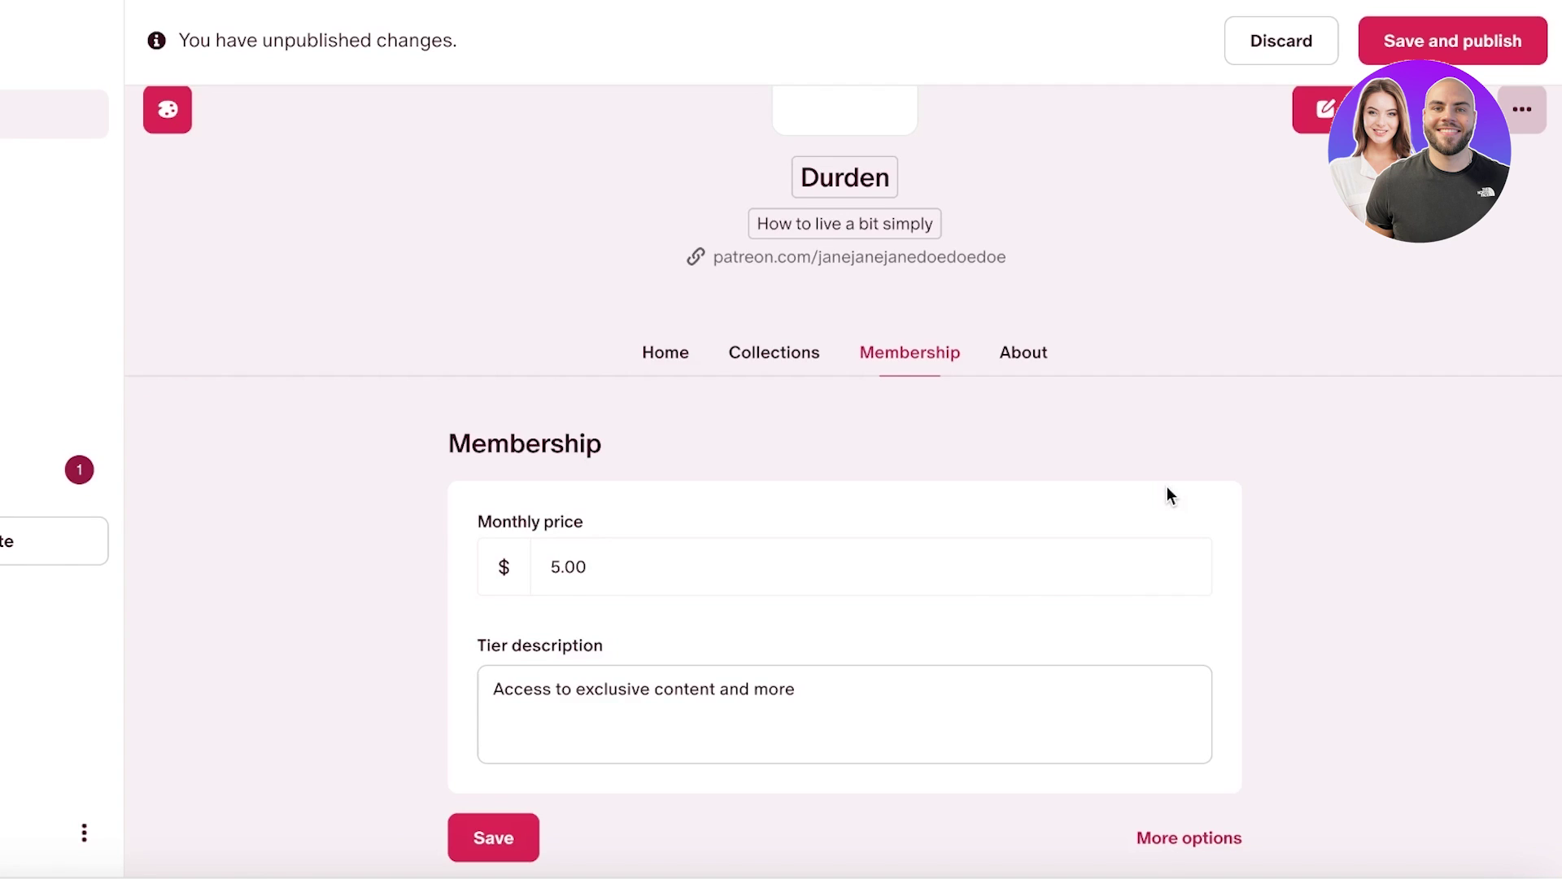
{"action": "scroll", "coordinate": [1058, 480], "scroll_direction": "down", "scroll_amount": 2}
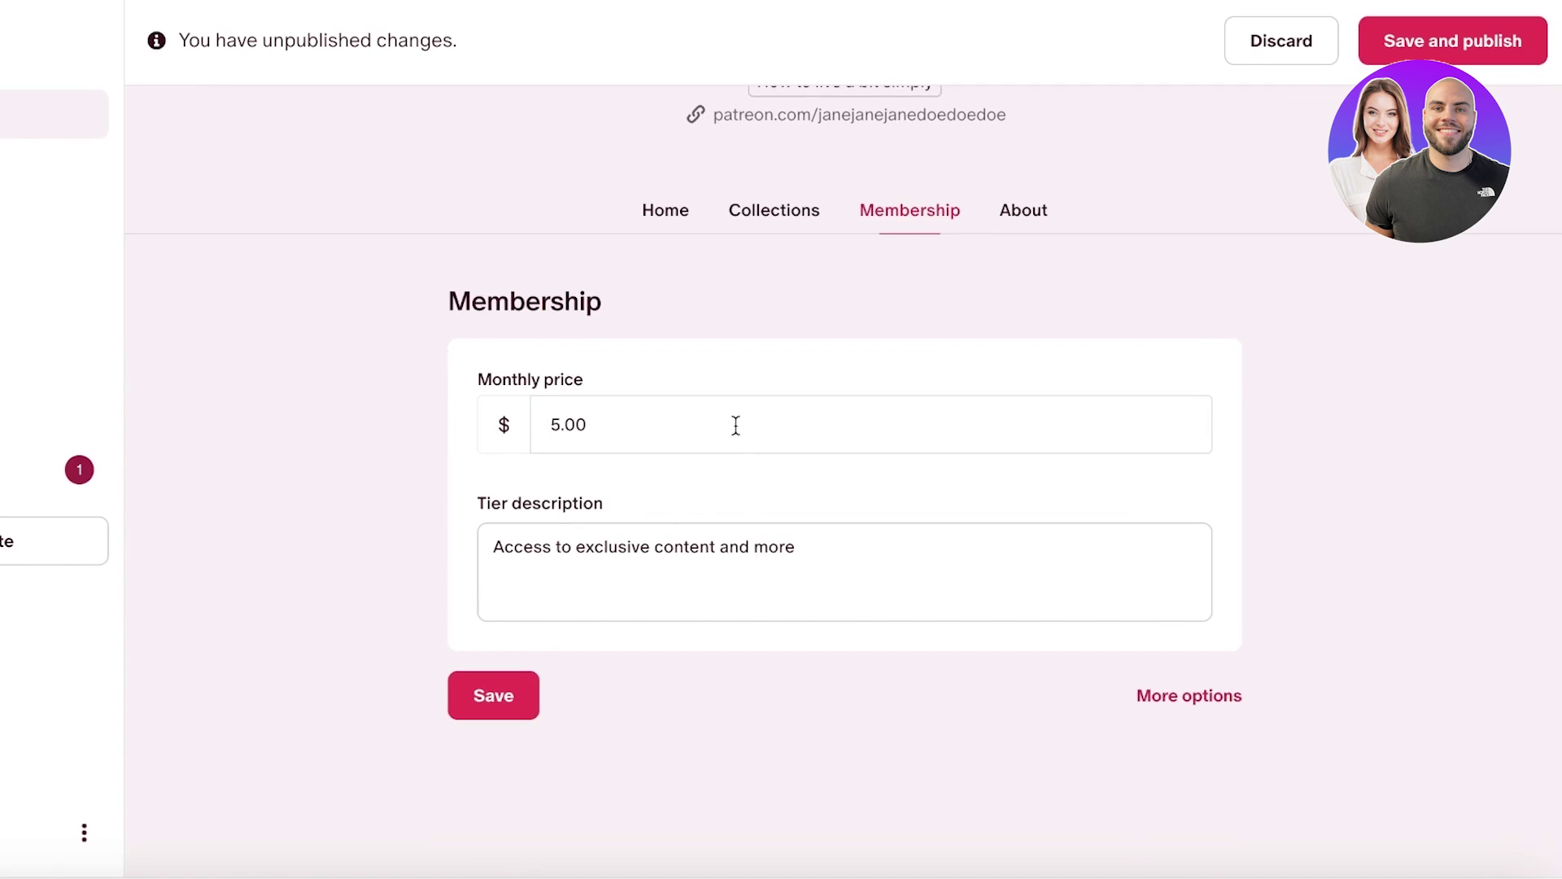
{"action": "left_click", "coordinate": [1167, 699]}
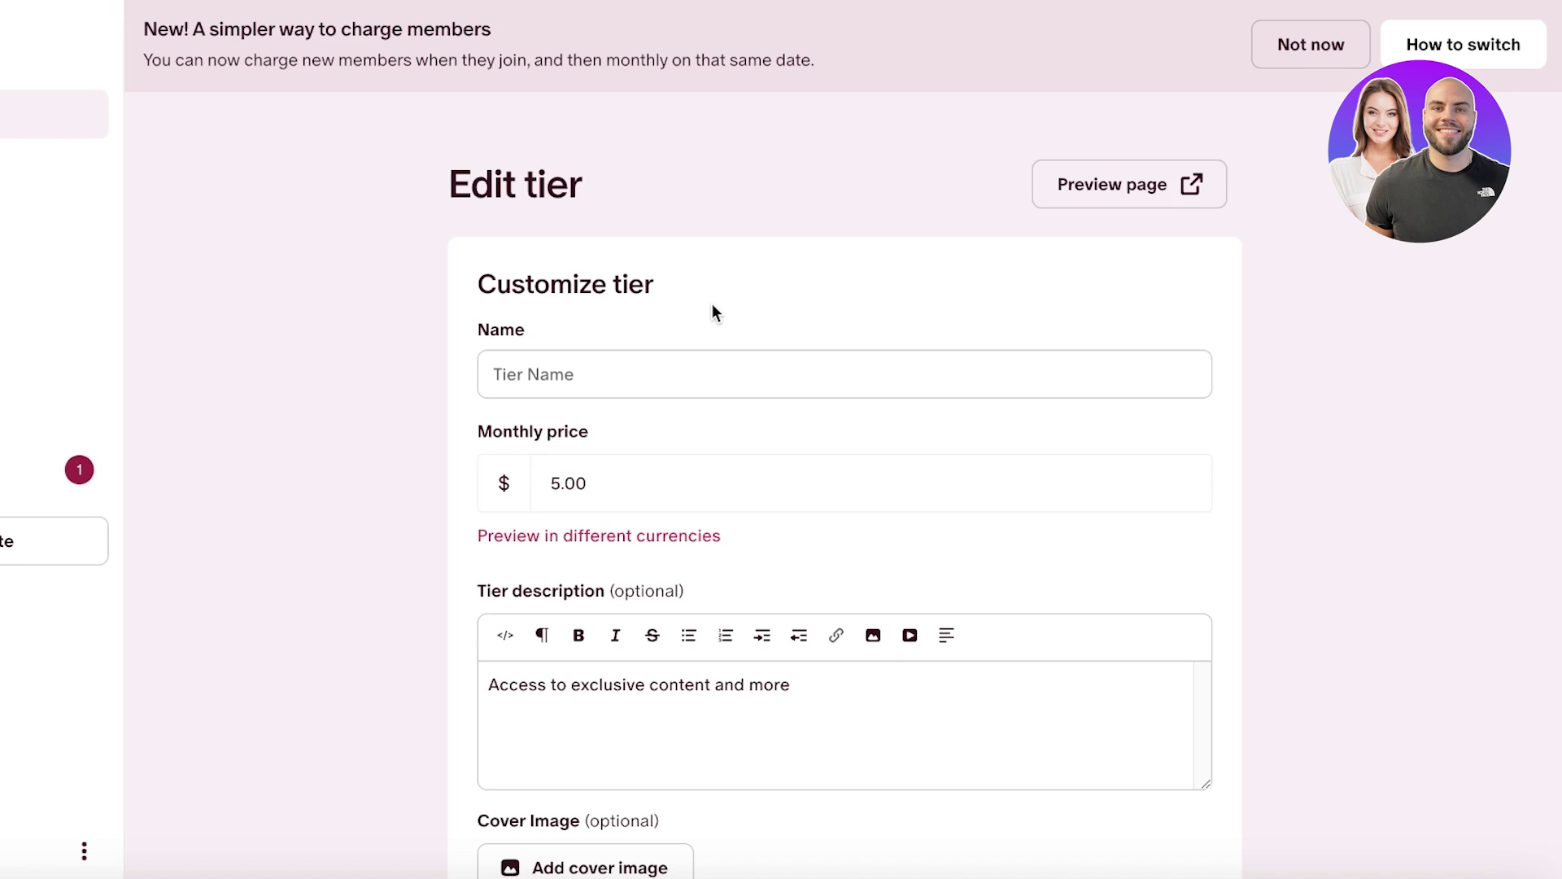
Name the tier 'Subscriber' and check its $5.00 monthly price.
{"action": "scroll", "coordinate": [875, 373], "scroll_direction": "down", "scroll_amount": 10}
{"action": "left_click", "coordinate": [615, 755]}
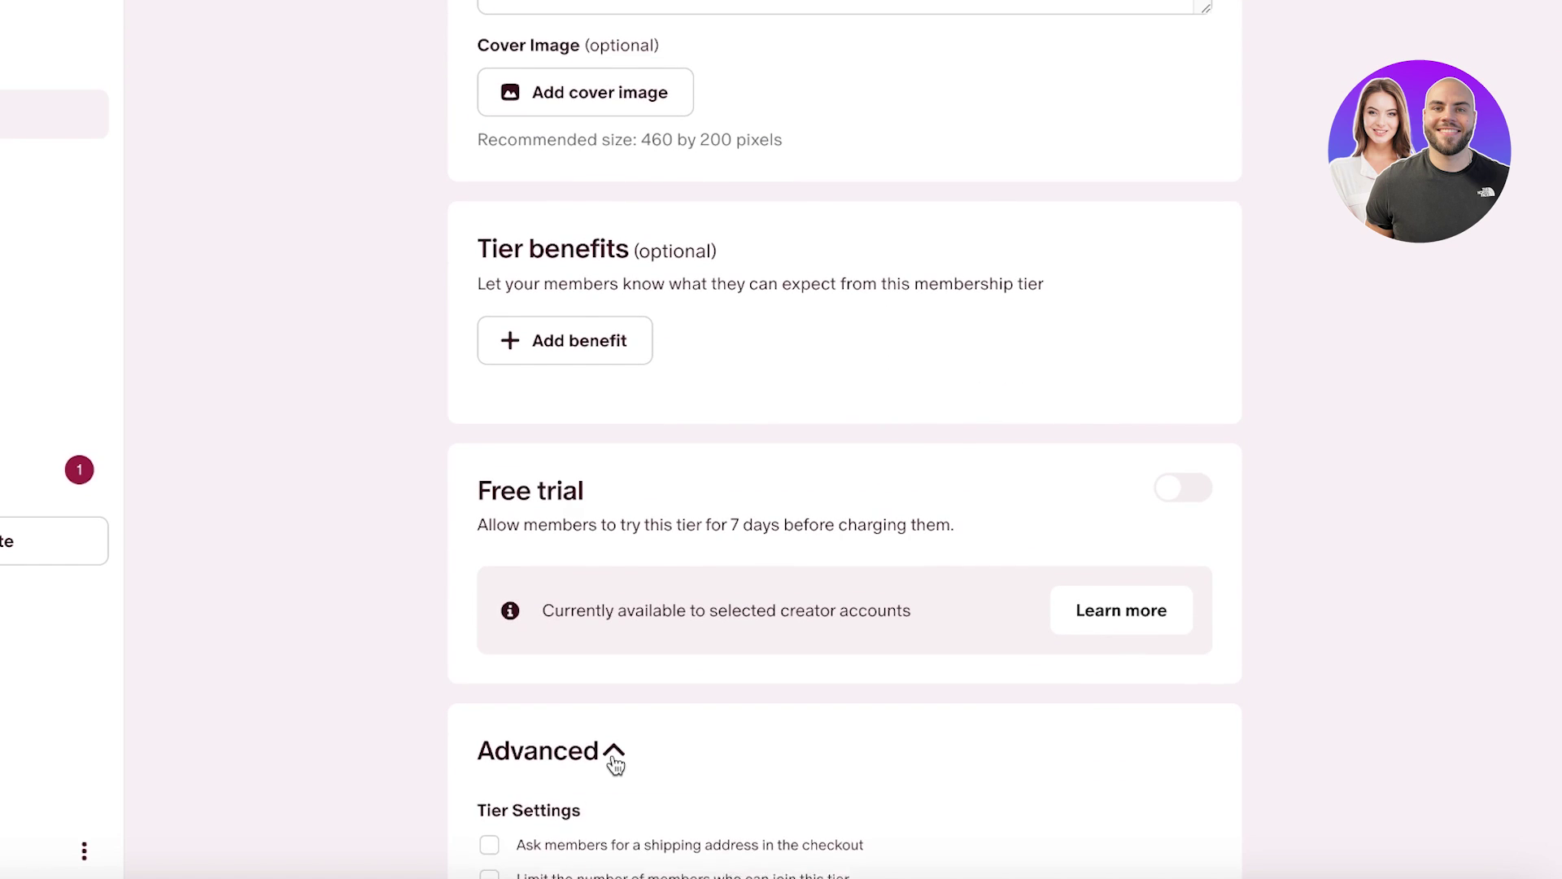
{"action": "scroll", "coordinate": [787, 351], "scroll_direction": "down", "scroll_amount": 4}
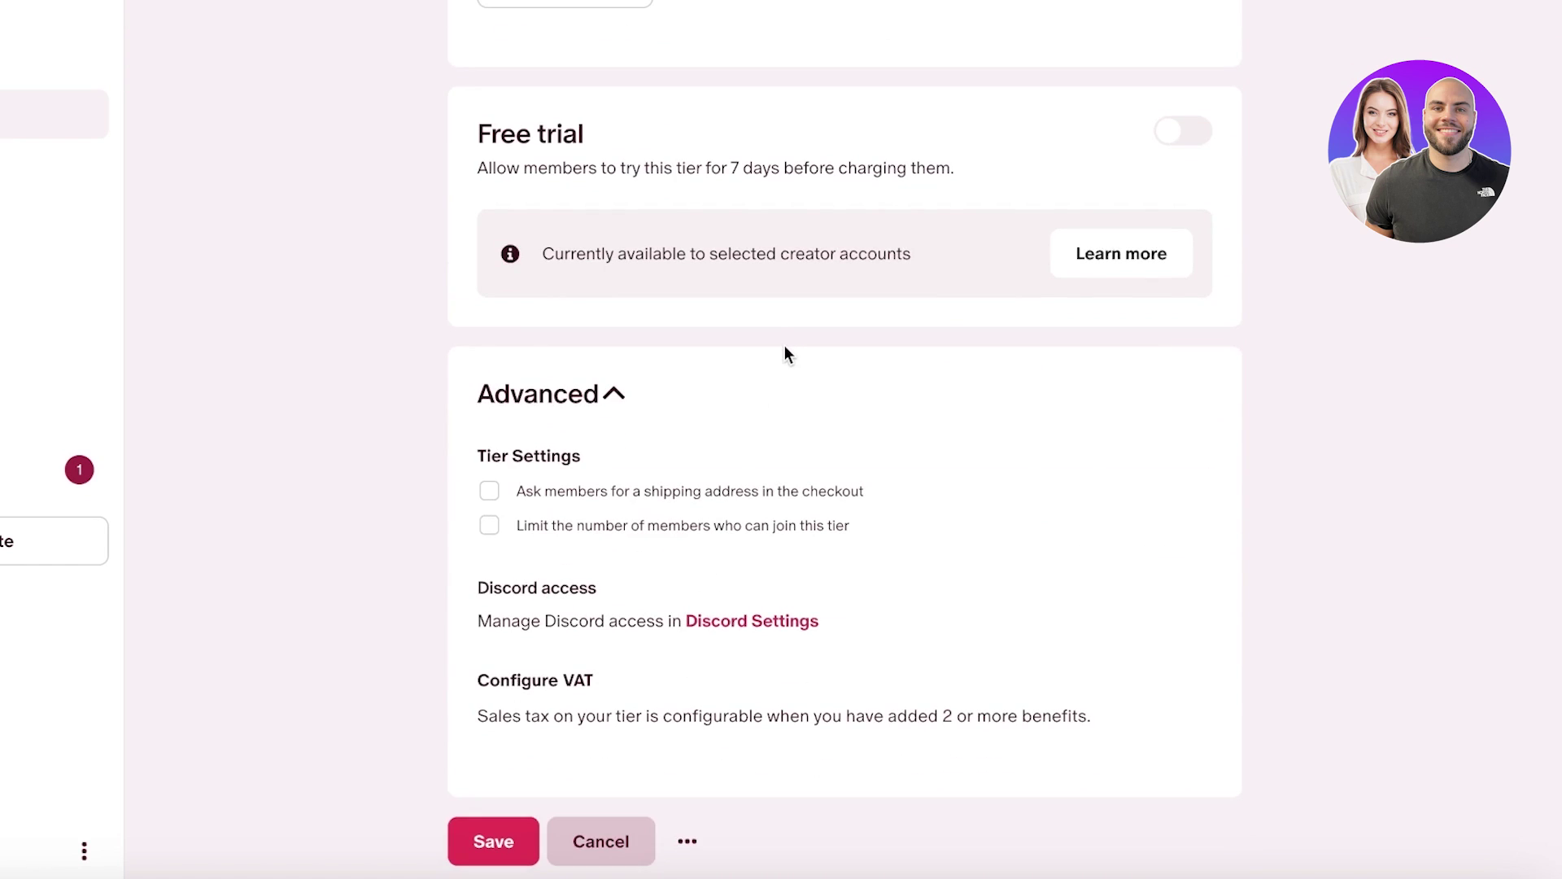
{"action": "scroll", "coordinate": [786, 348], "scroll_direction": "up", "scroll_amount": 15}
{"action": "left_click", "coordinate": [787, 368]}
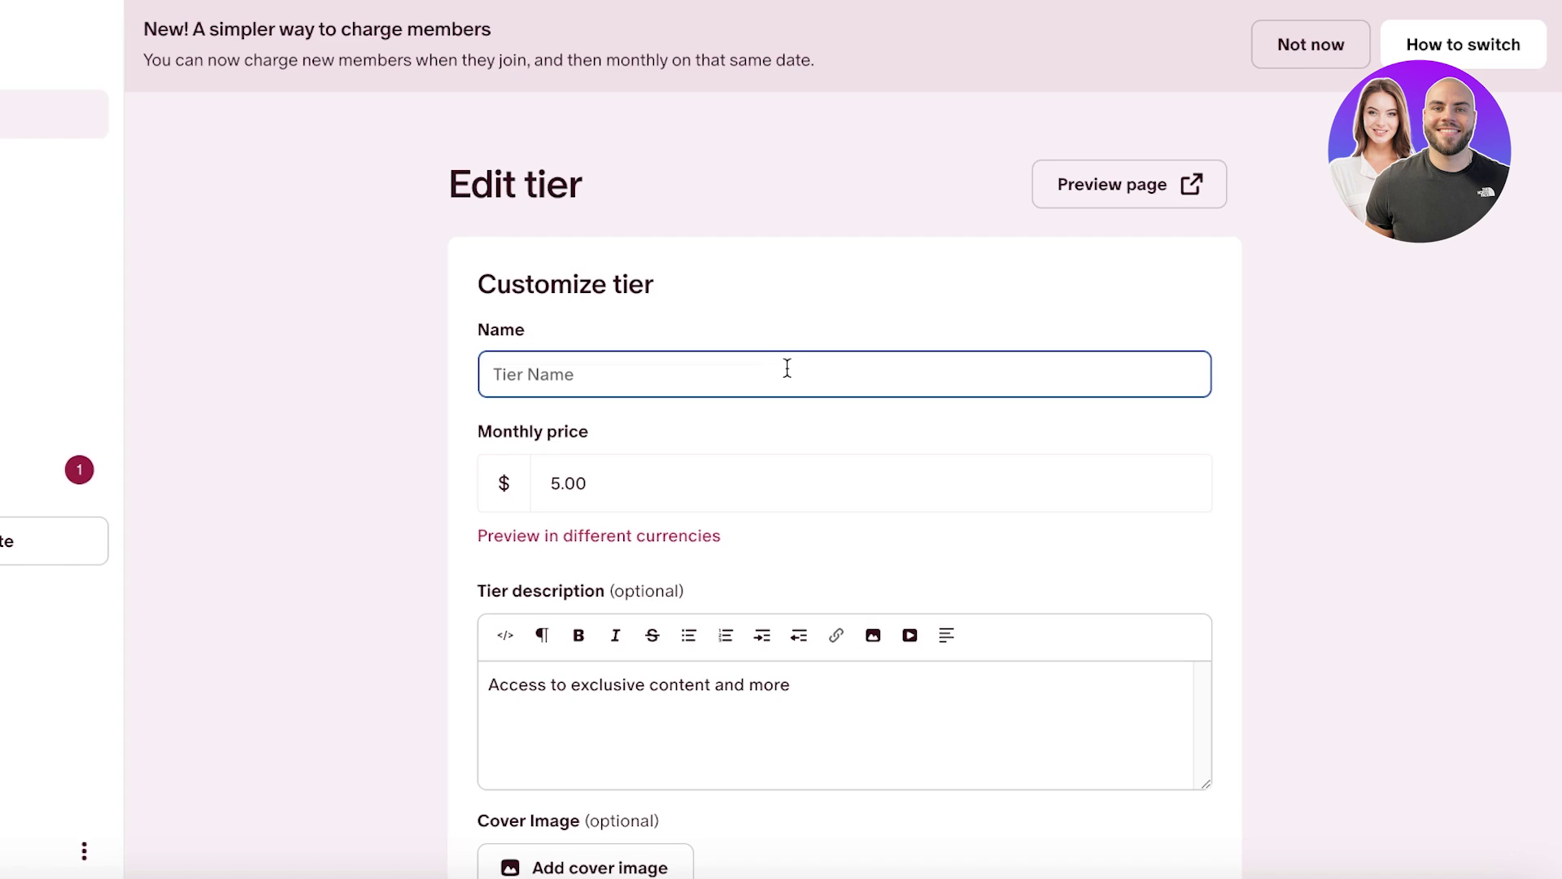
{"action": "type", "text": "Subscriber"}
{"action": "left_click", "coordinate": [854, 482]}
{"action": "scroll", "coordinate": [931, 477], "scroll_direction": "down", "scroll_amount": 3}
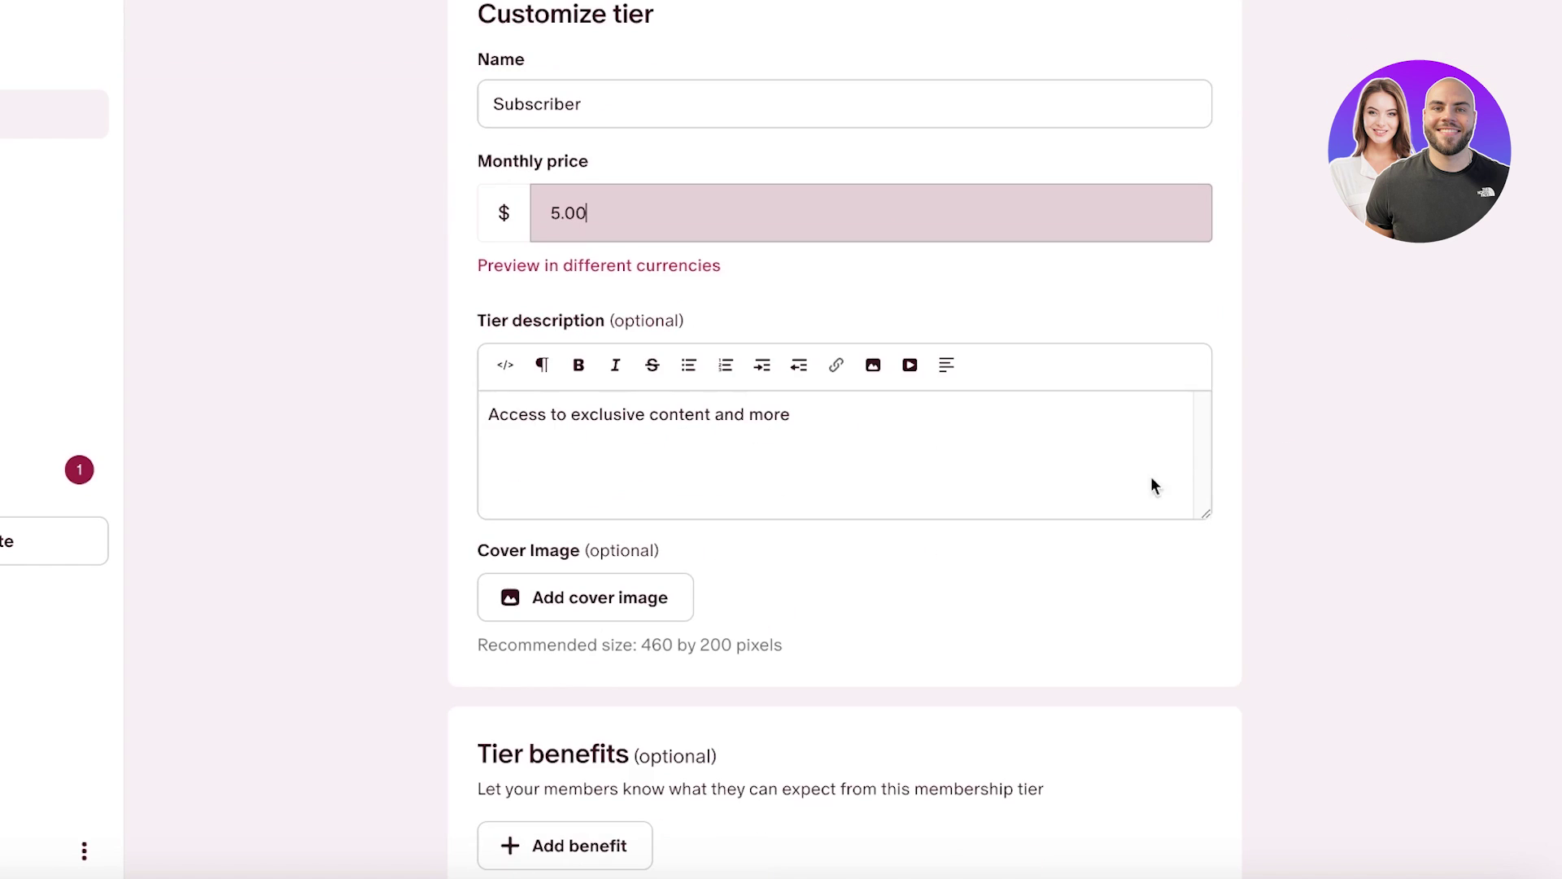
Replace 'and more' in the description with 'and behind the scenes from our youtube videos'.
{"action": "left_click", "coordinate": [758, 417]}
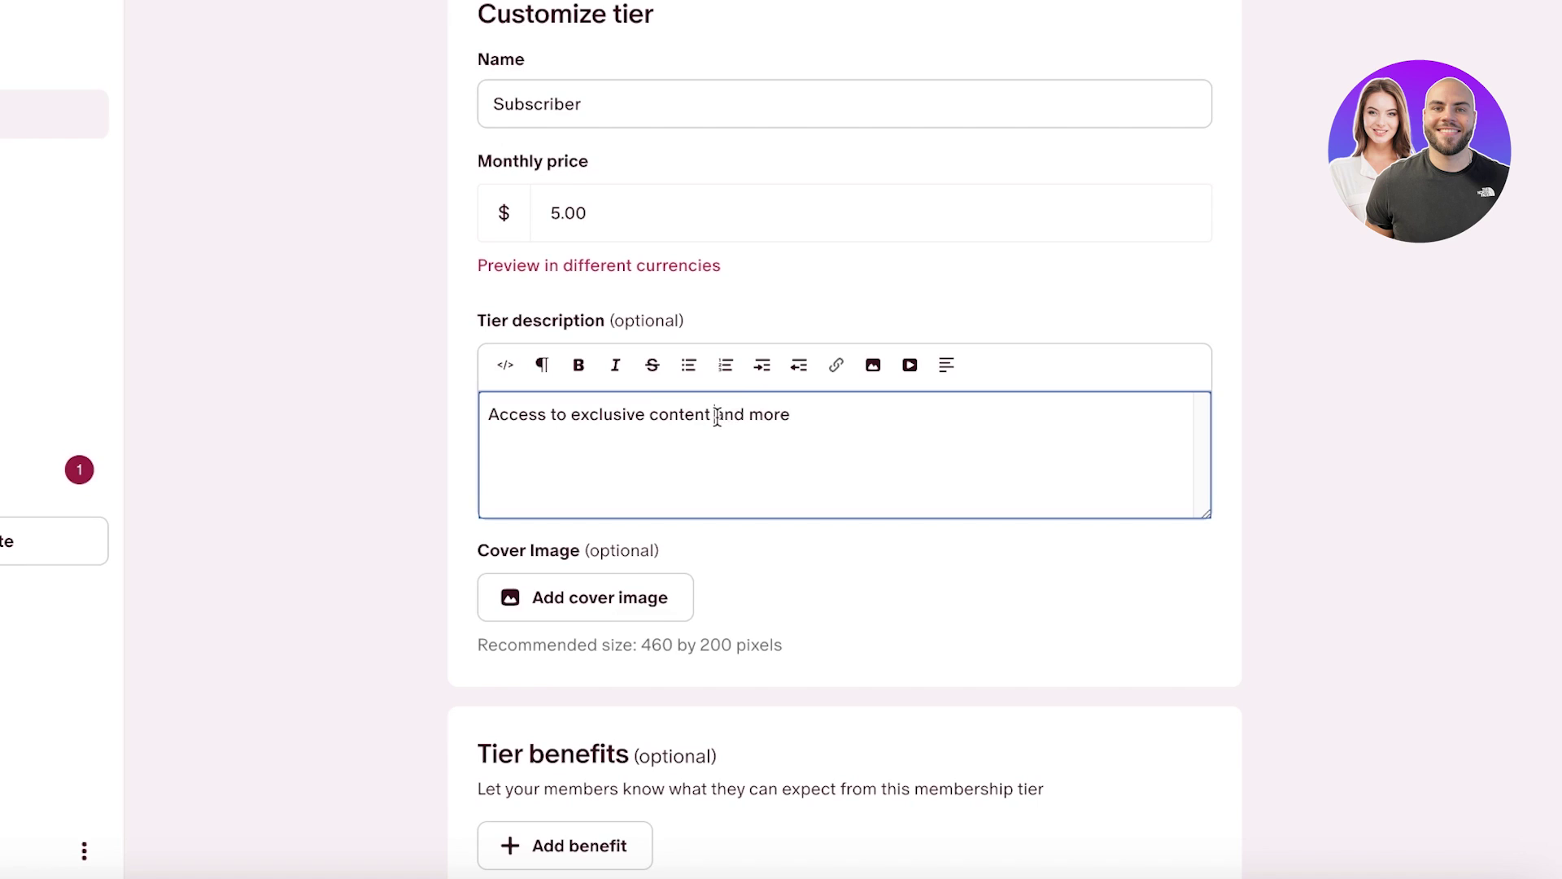
{"action": "key", "text": "ctrl+BackSpace"}
{"action": "key", "text": "ctrl+BackSpace"}
{"action": "type", "text": "and"}
{"action": "type", "text": " behind the scenes from o"}
{"action": "type", "text": "ui"}
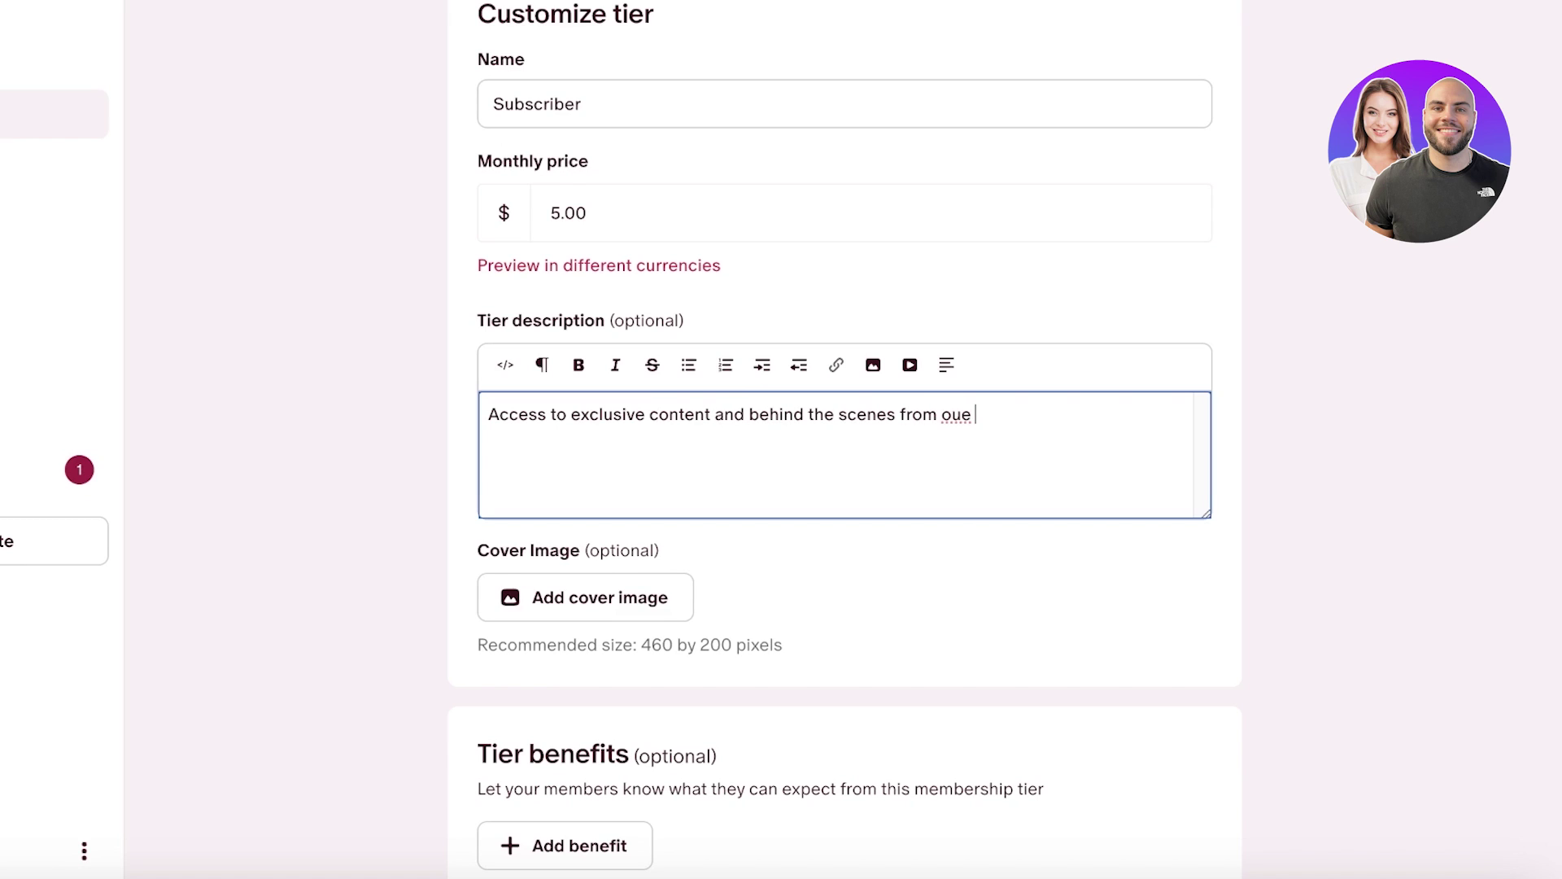
{"action": "key", "text": "BackSpace"}
{"action": "type", "text": "r youtuv"}
{"action": "key", "text": "BackSpace"}
{"action": "type", "text": "be vid"}
{"action": "type", "text": "eos"}
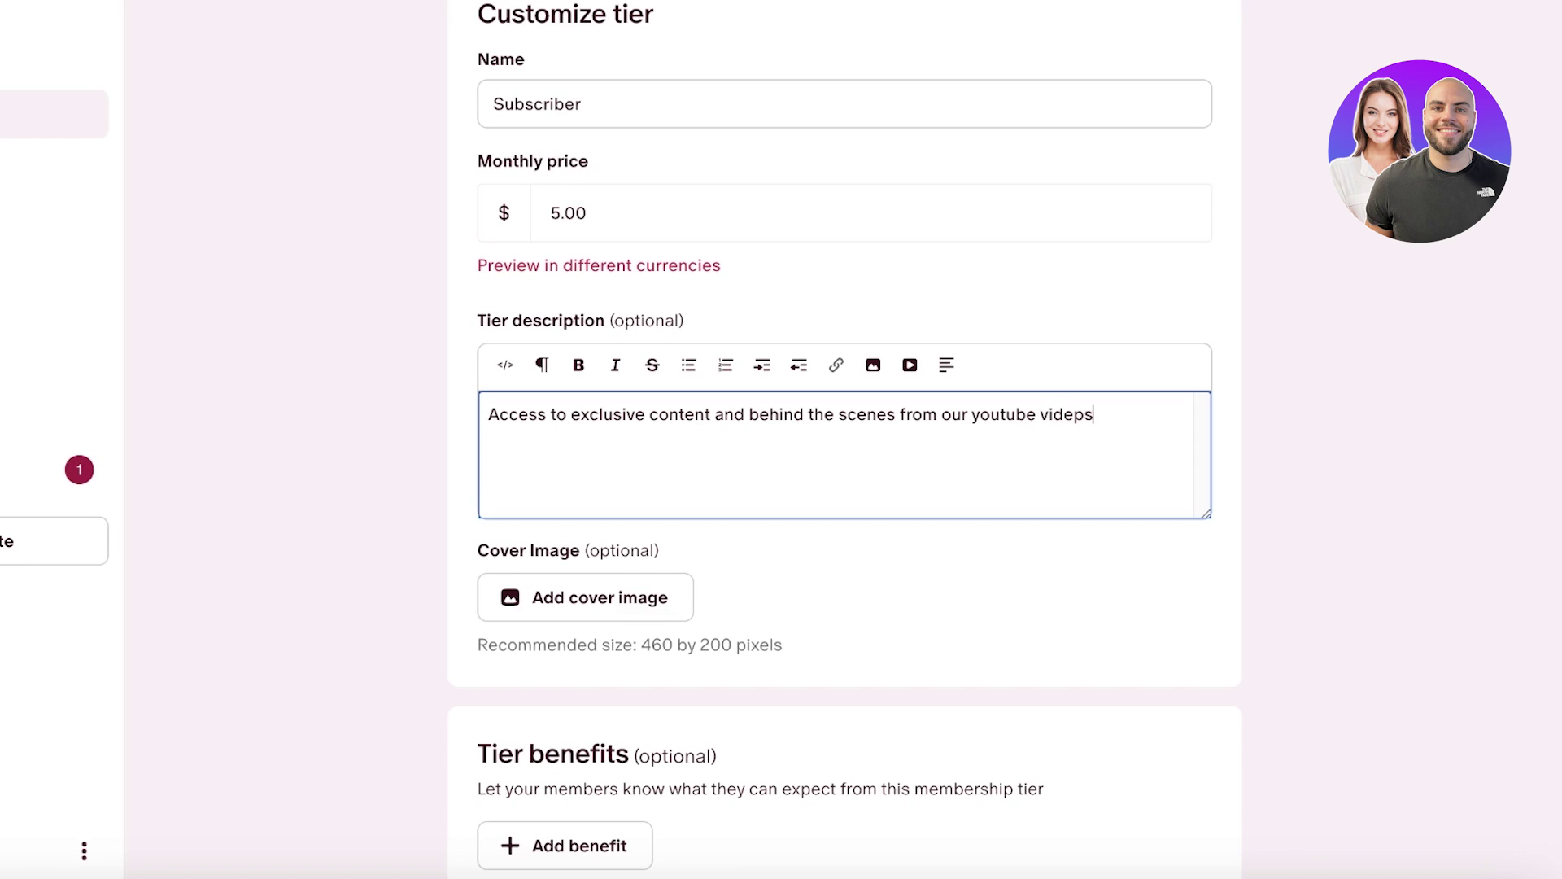
Set the Subscriber tier's cover image to the plush toy photo from the Desktop.
{"action": "scroll", "coordinate": [606, 552], "scroll_direction": "down", "scroll_amount": 5}
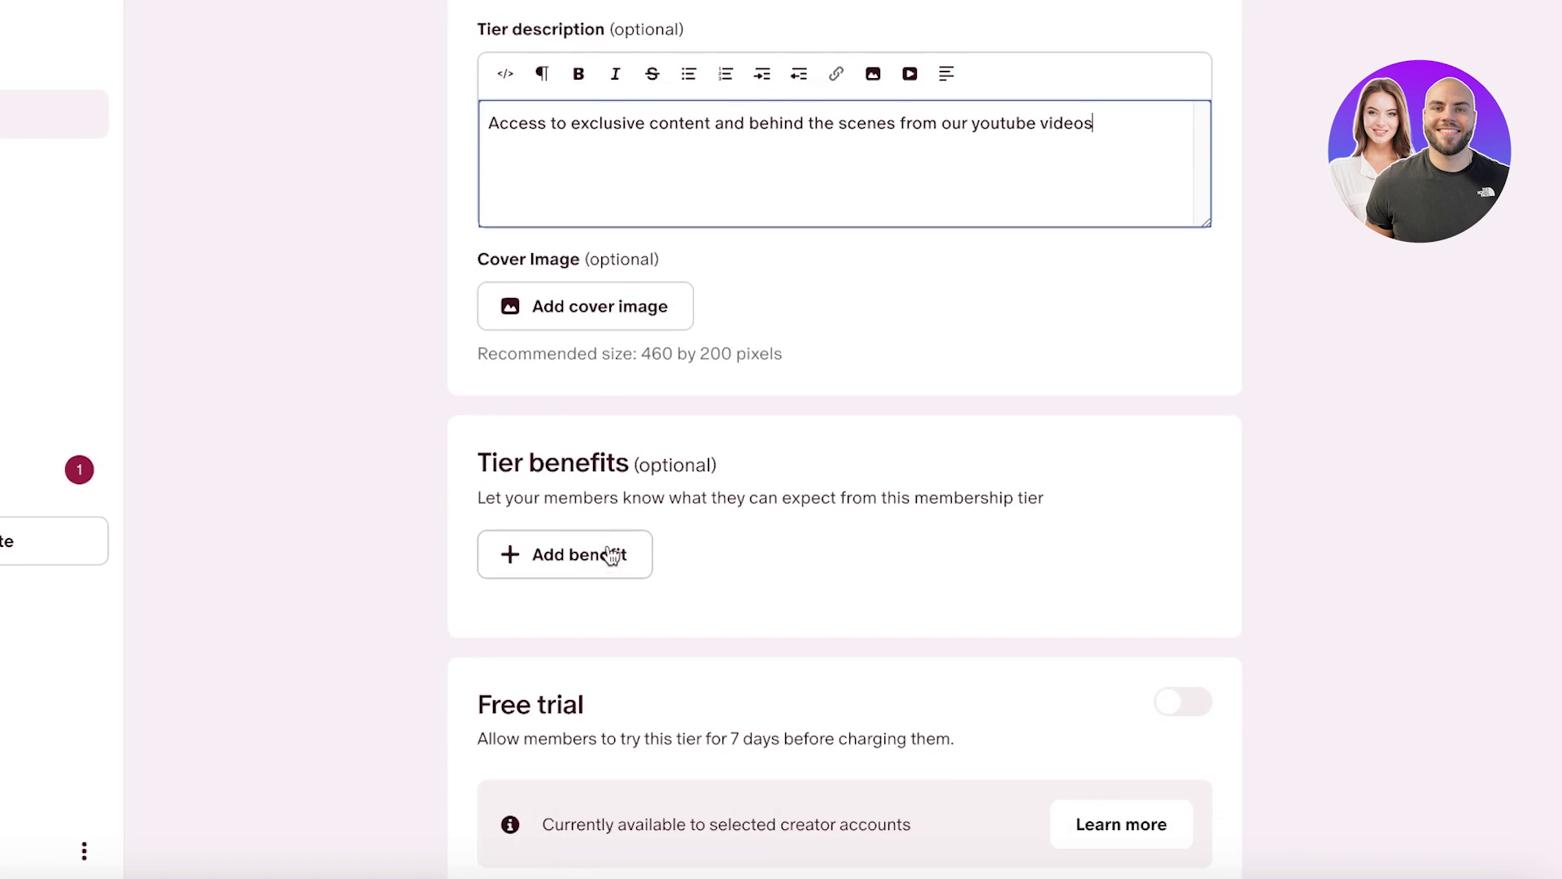
{"action": "left_click", "coordinate": [651, 311]}
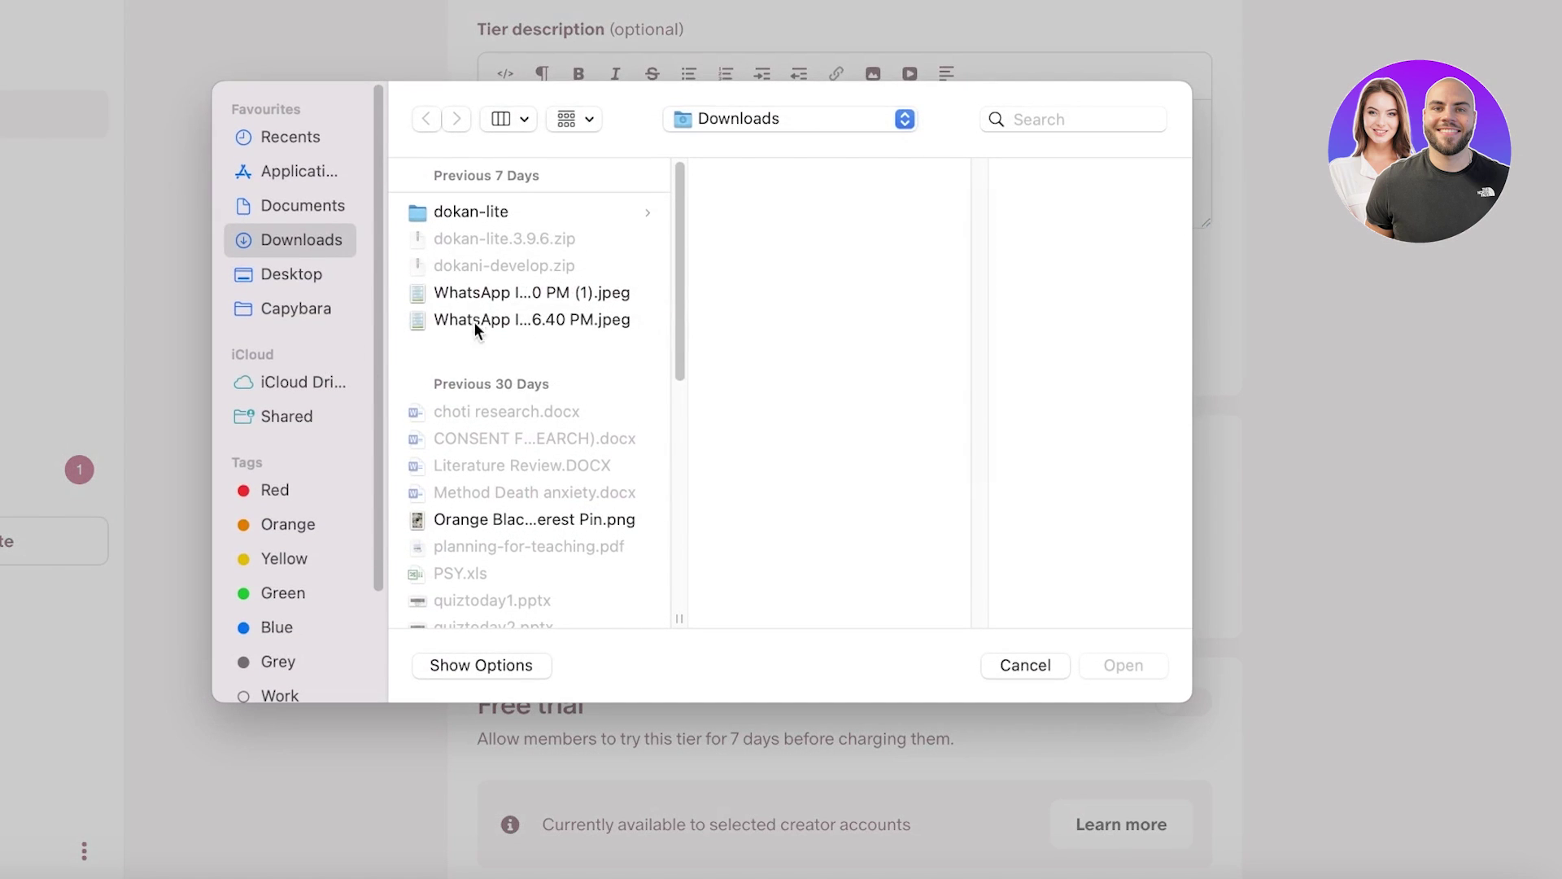
{"action": "scroll", "coordinate": [475, 323], "scroll_direction": "down", "scroll_amount": 8}
{"action": "left_click", "coordinate": [289, 310]}
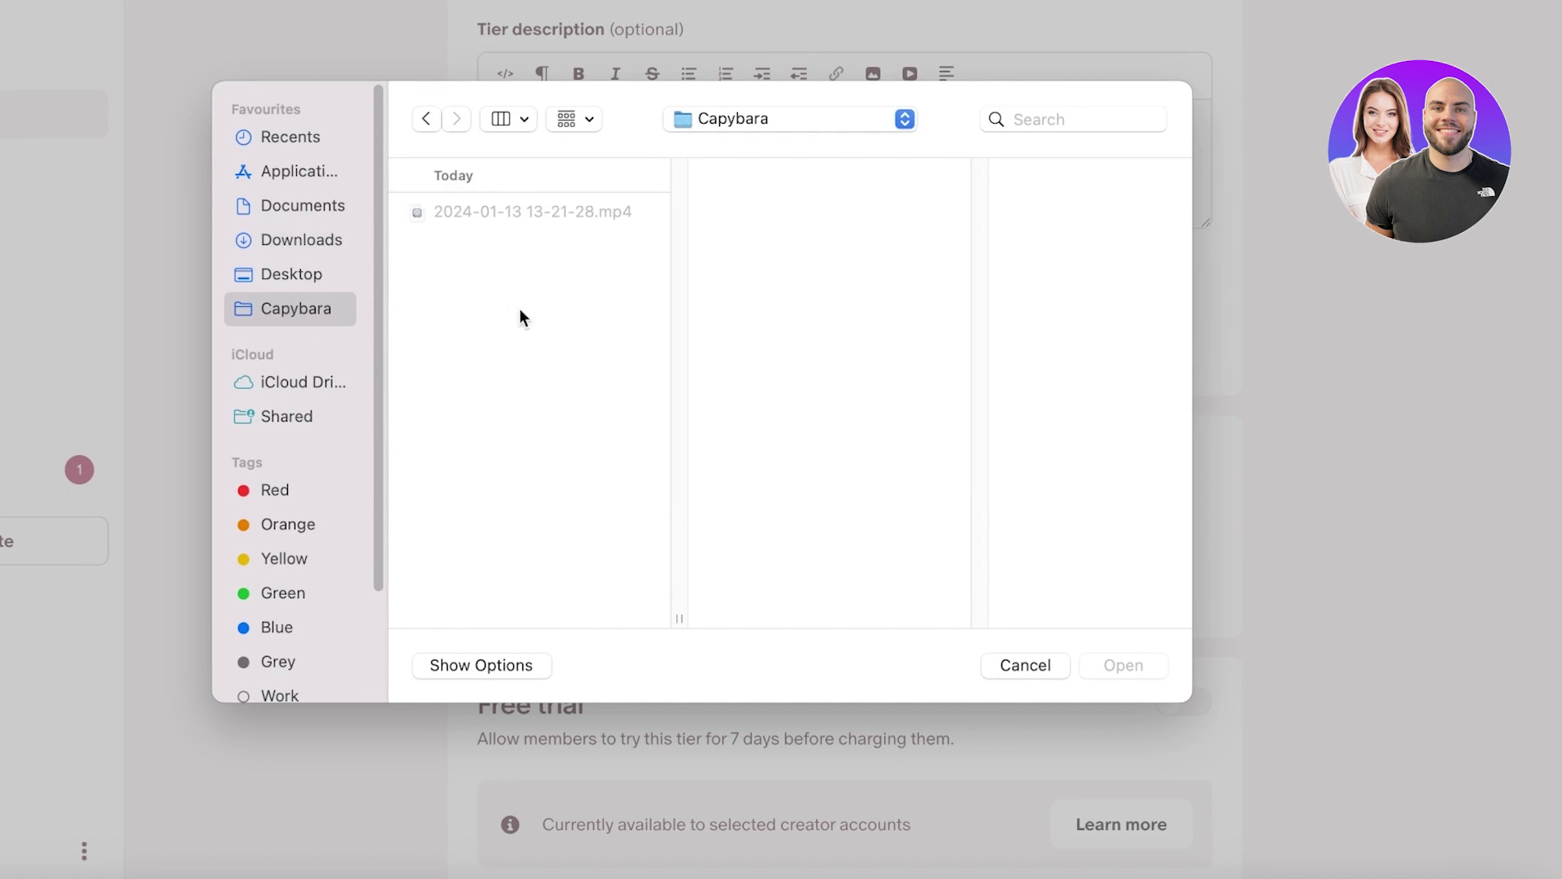
{"action": "left_click", "coordinate": [313, 279]}
{"action": "scroll", "coordinate": [514, 342], "scroll_direction": "down", "scroll_amount": 8}
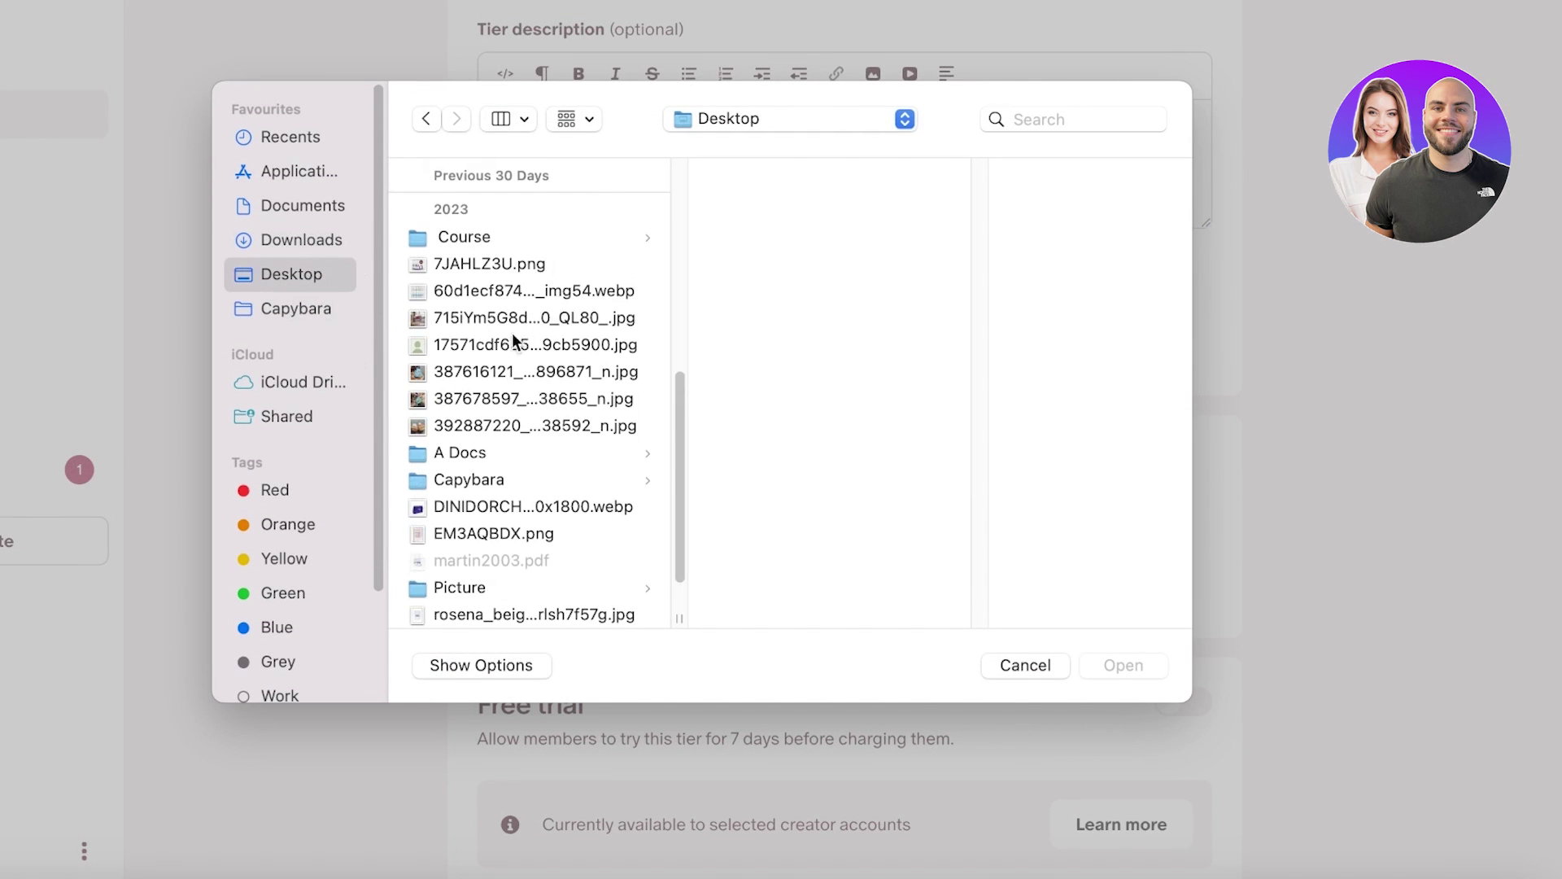
{"action": "left_click", "coordinate": [465, 336]}
{"action": "left_click", "coordinate": [466, 326]}
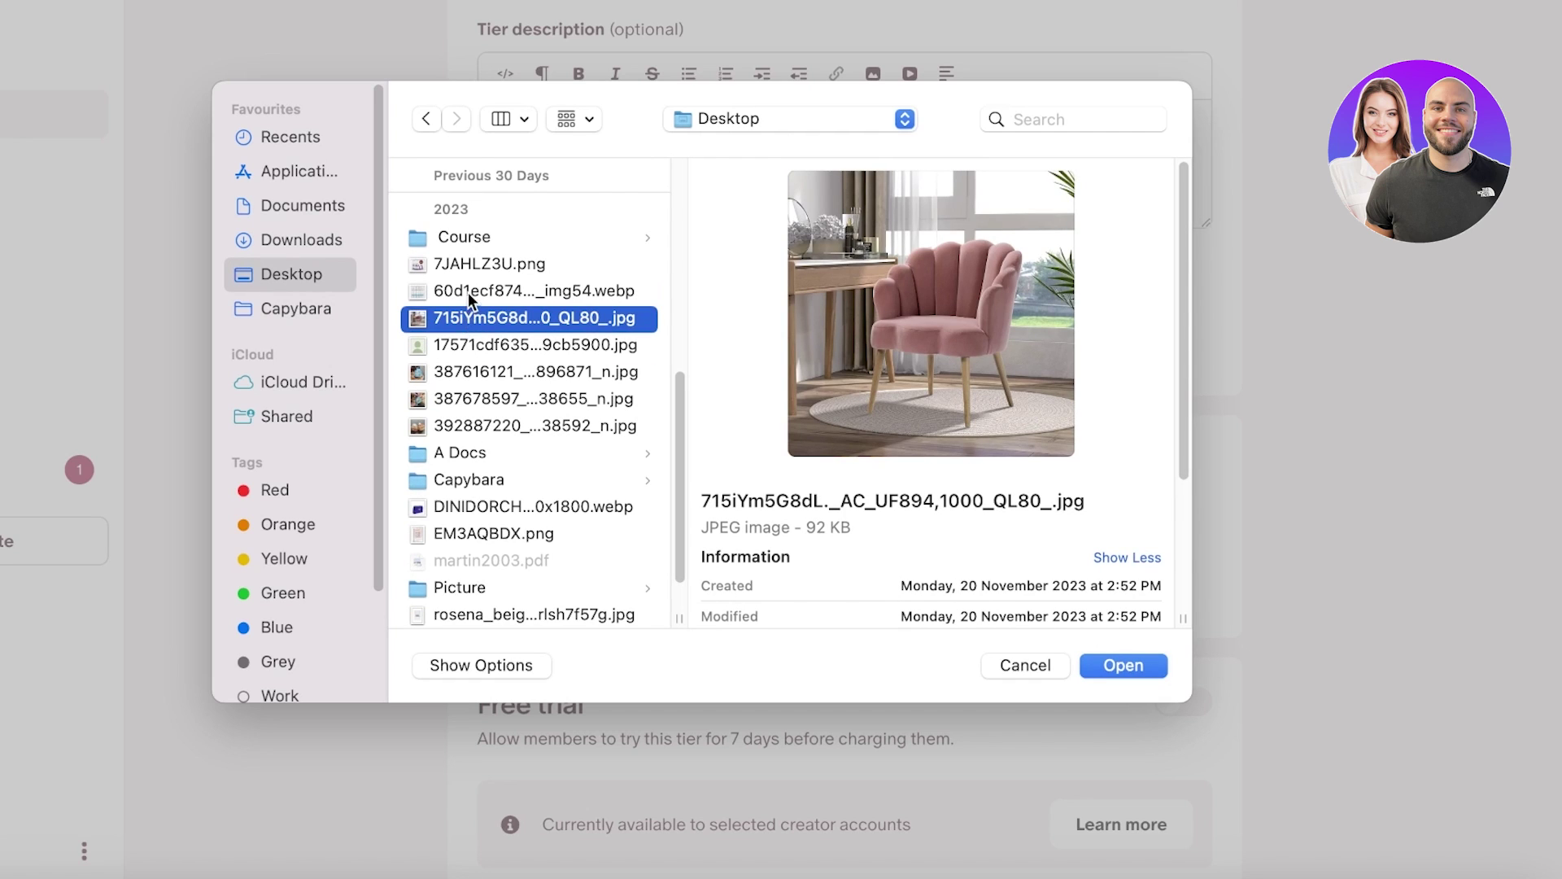
{"action": "left_click", "coordinate": [514, 423]}
{"action": "left_click", "coordinate": [1162, 668]}
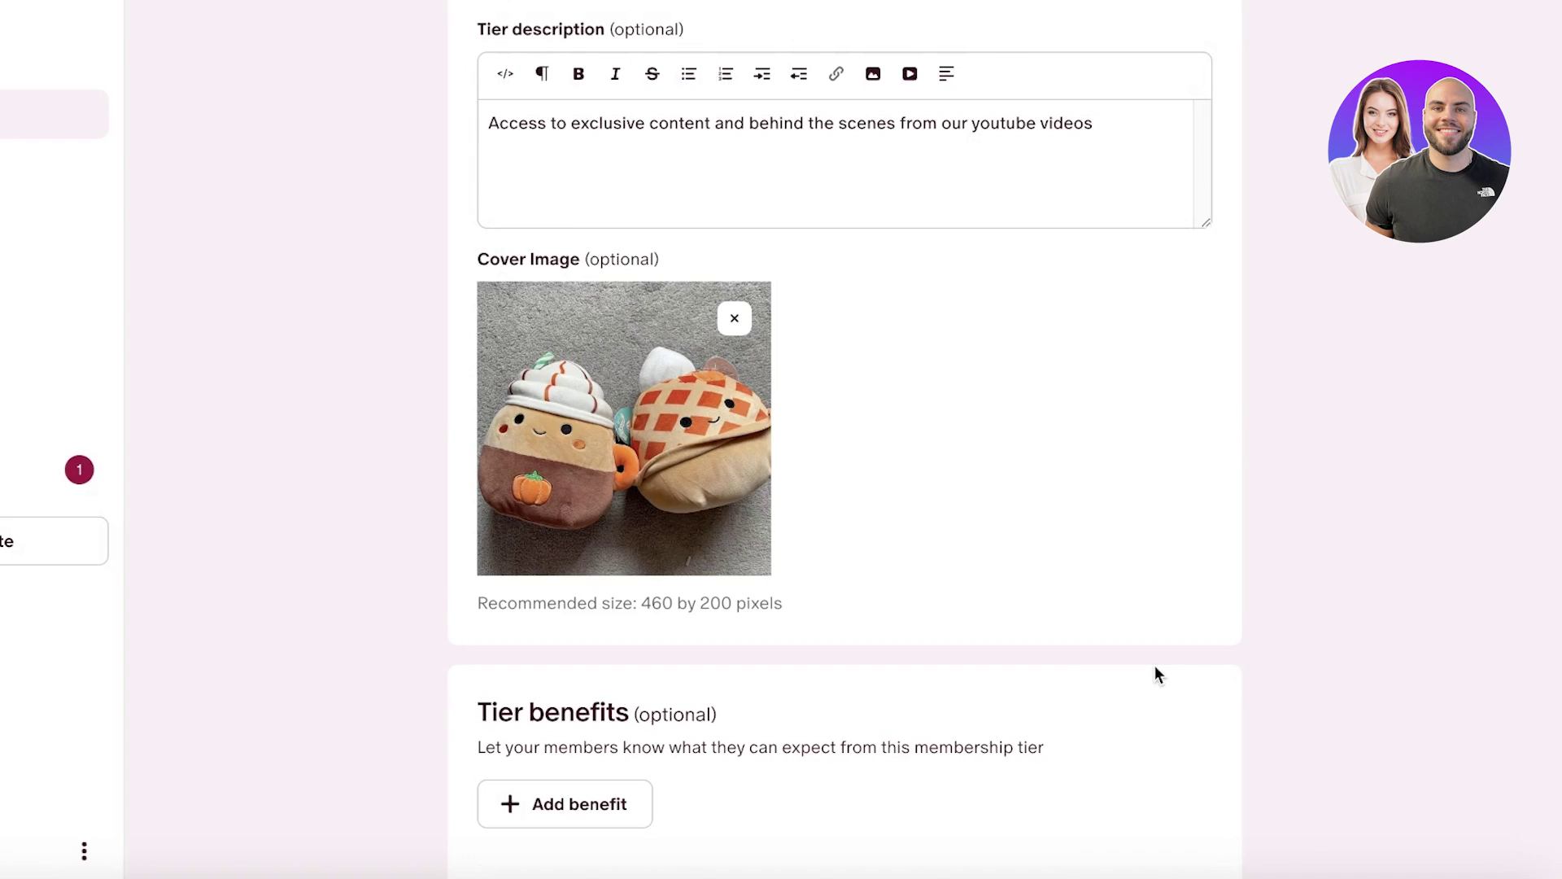
{"action": "scroll", "coordinate": [1134, 617], "scroll_direction": "up", "scroll_amount": 7}
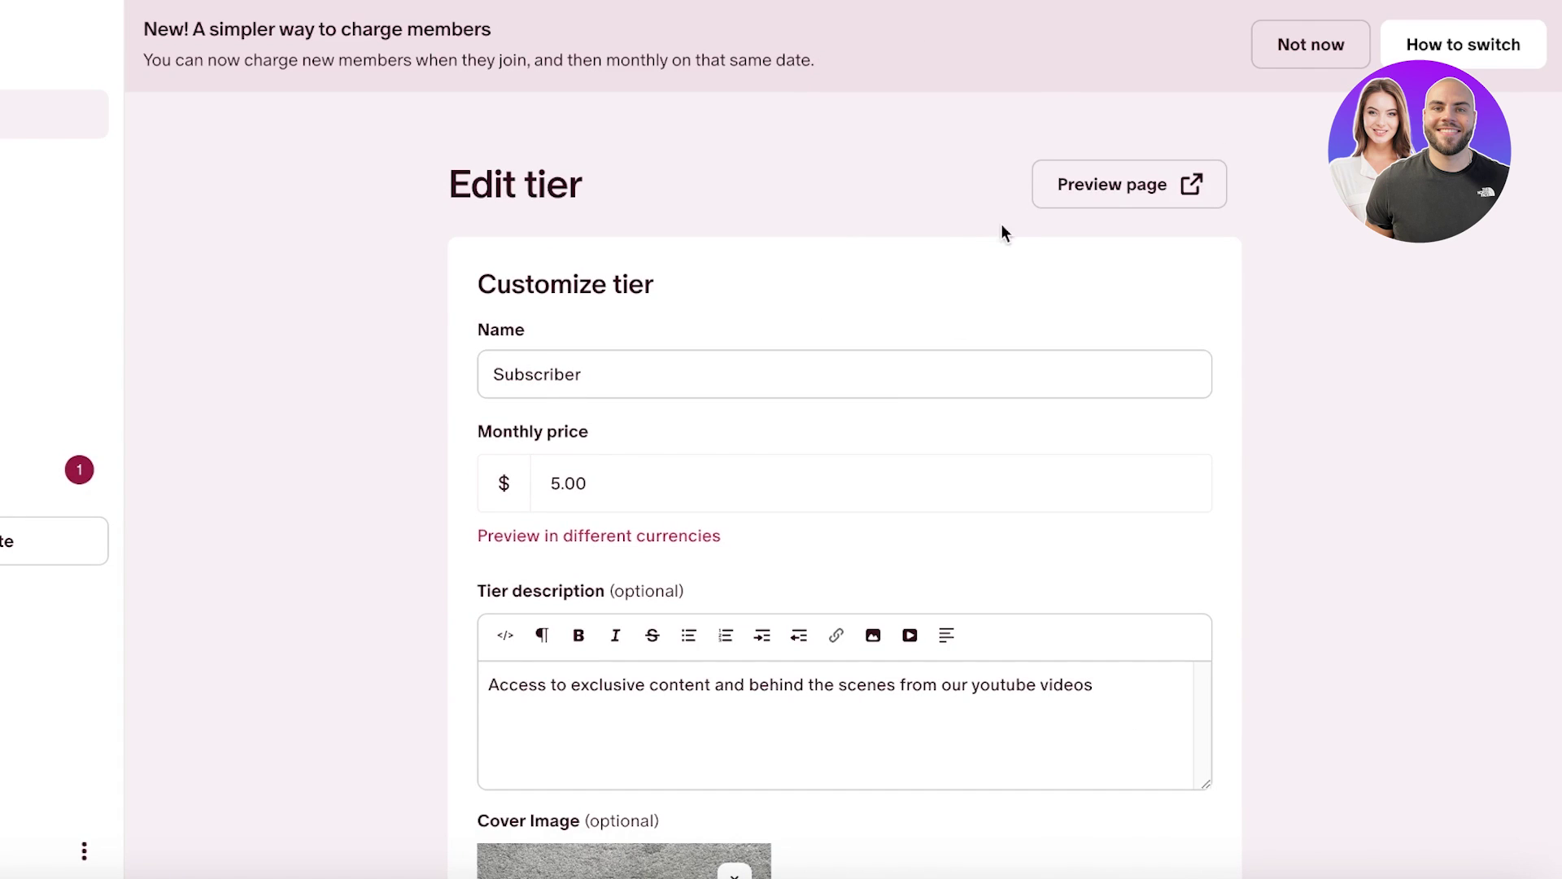
Add the recommended Live chat benefit titled 'Live chat one a Month' to the Subscriber tier.
{"action": "scroll", "coordinate": [1017, 244], "scroll_direction": "down", "scroll_amount": 14}
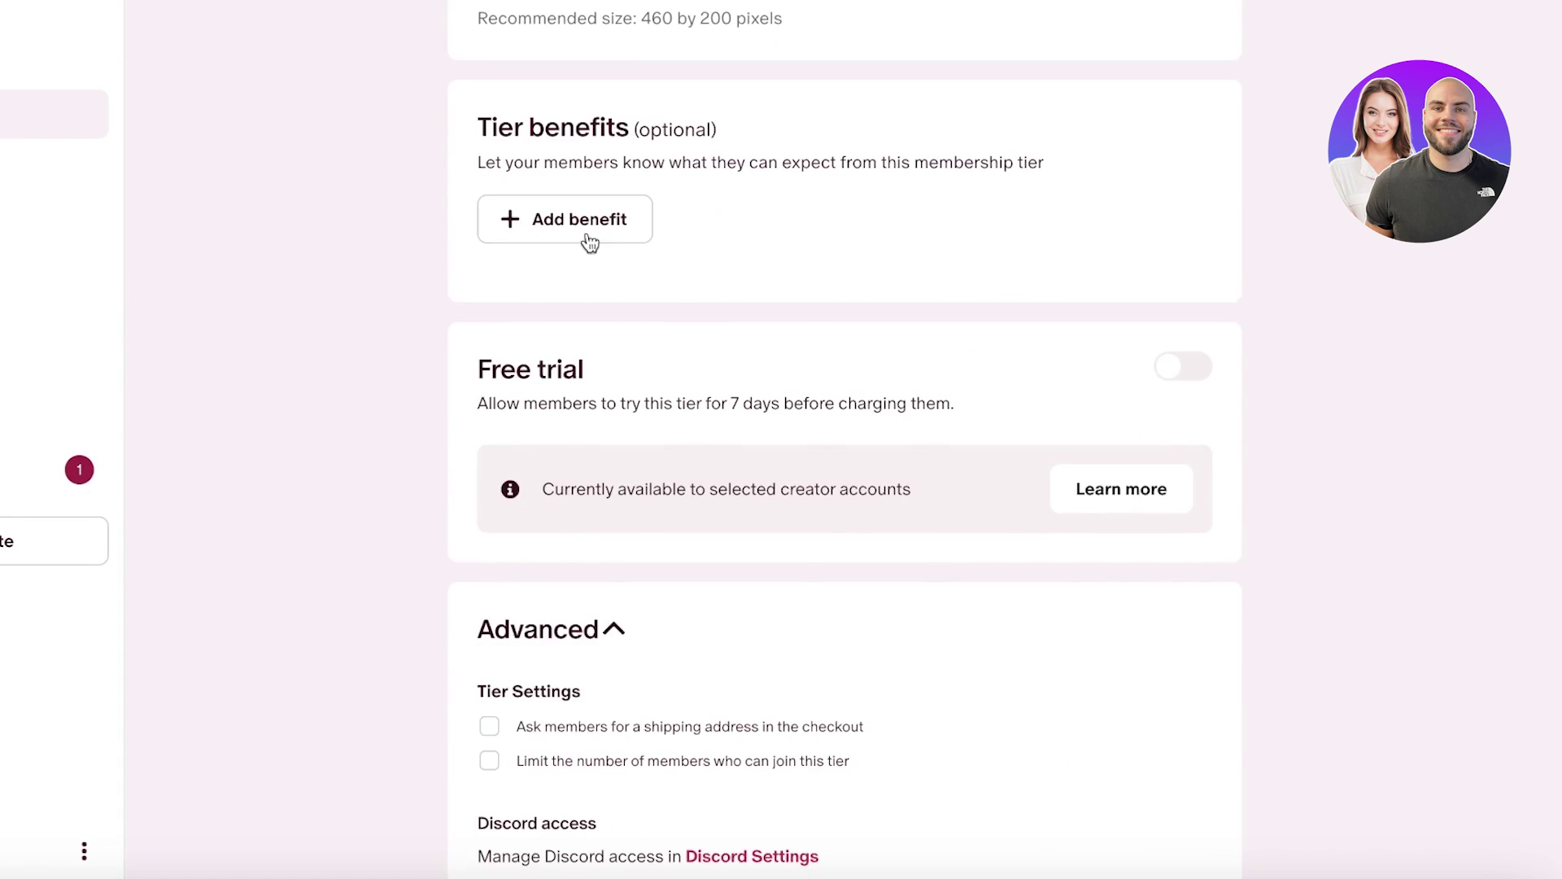
{"action": "left_click", "coordinate": [571, 222]}
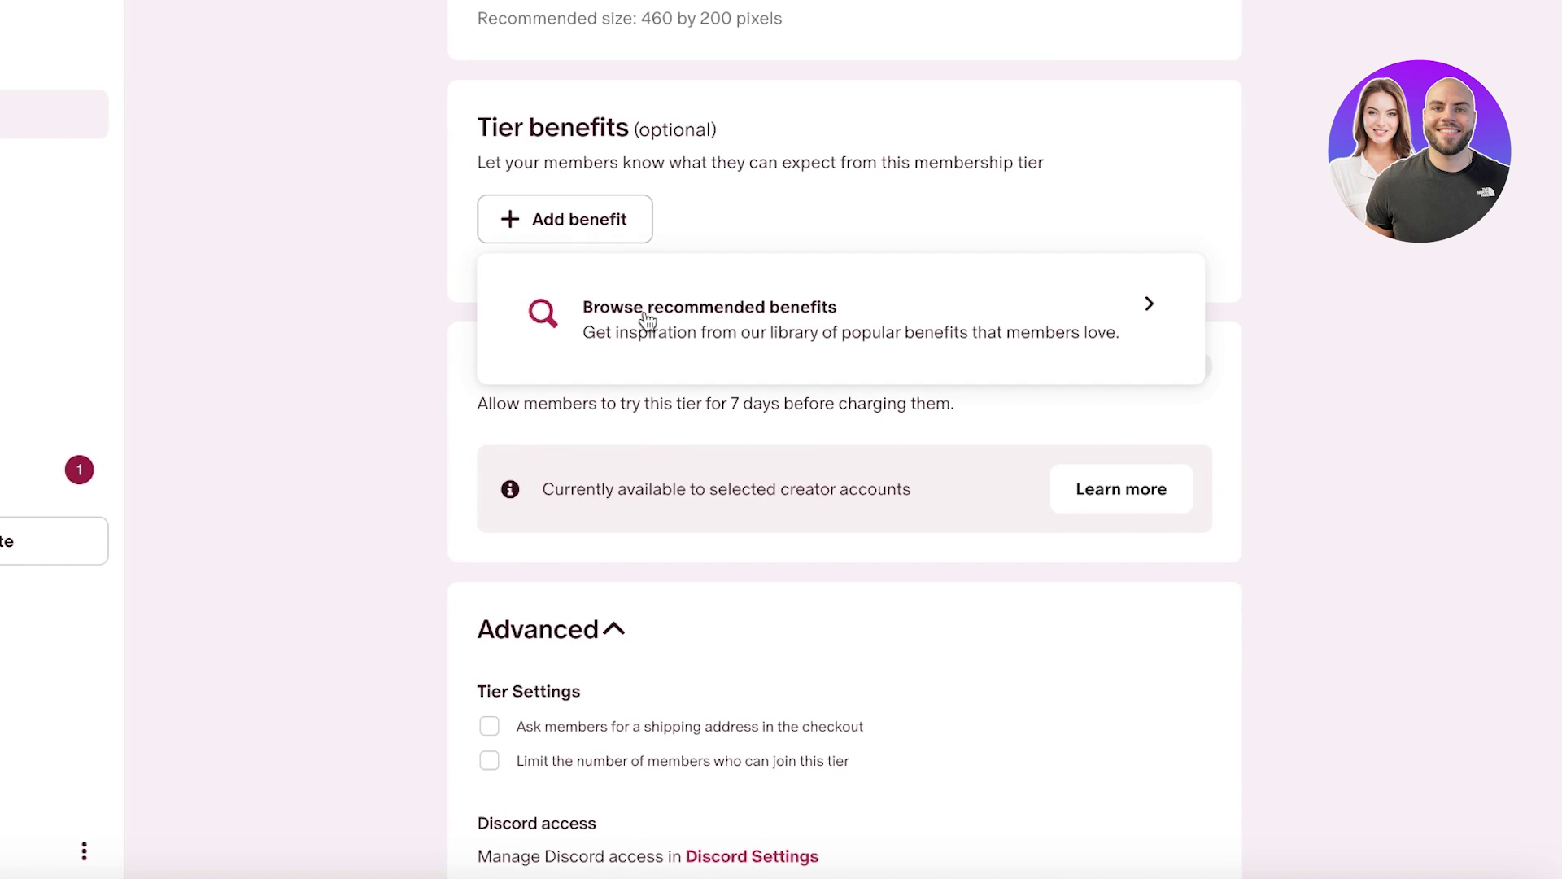
{"action": "left_click", "coordinate": [613, 290]}
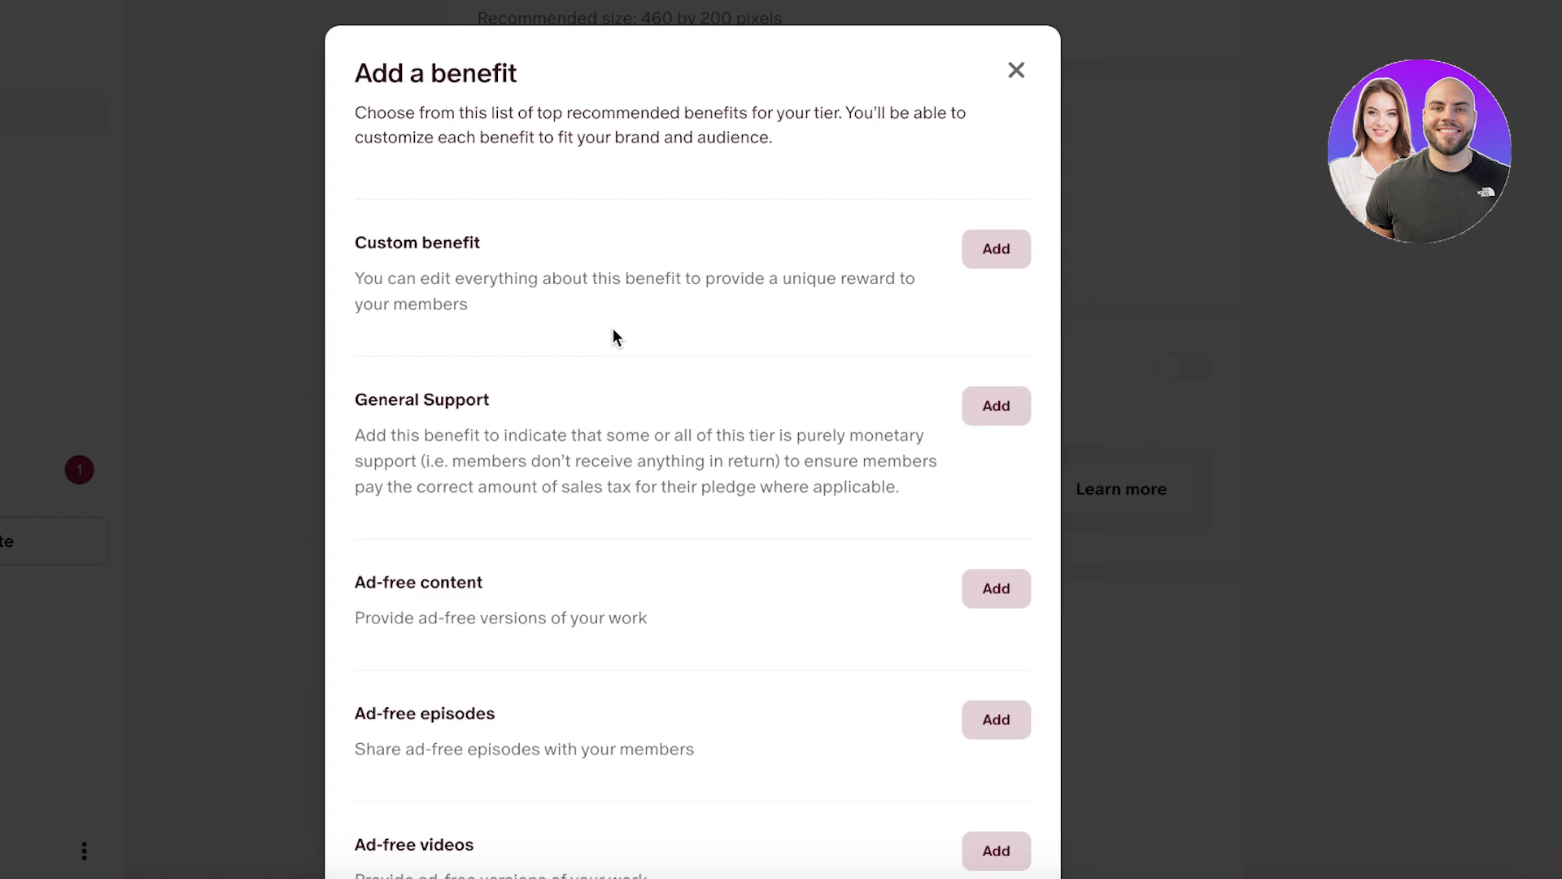
{"action": "scroll", "coordinate": [653, 525], "scroll_direction": "down", "scroll_amount": 10}
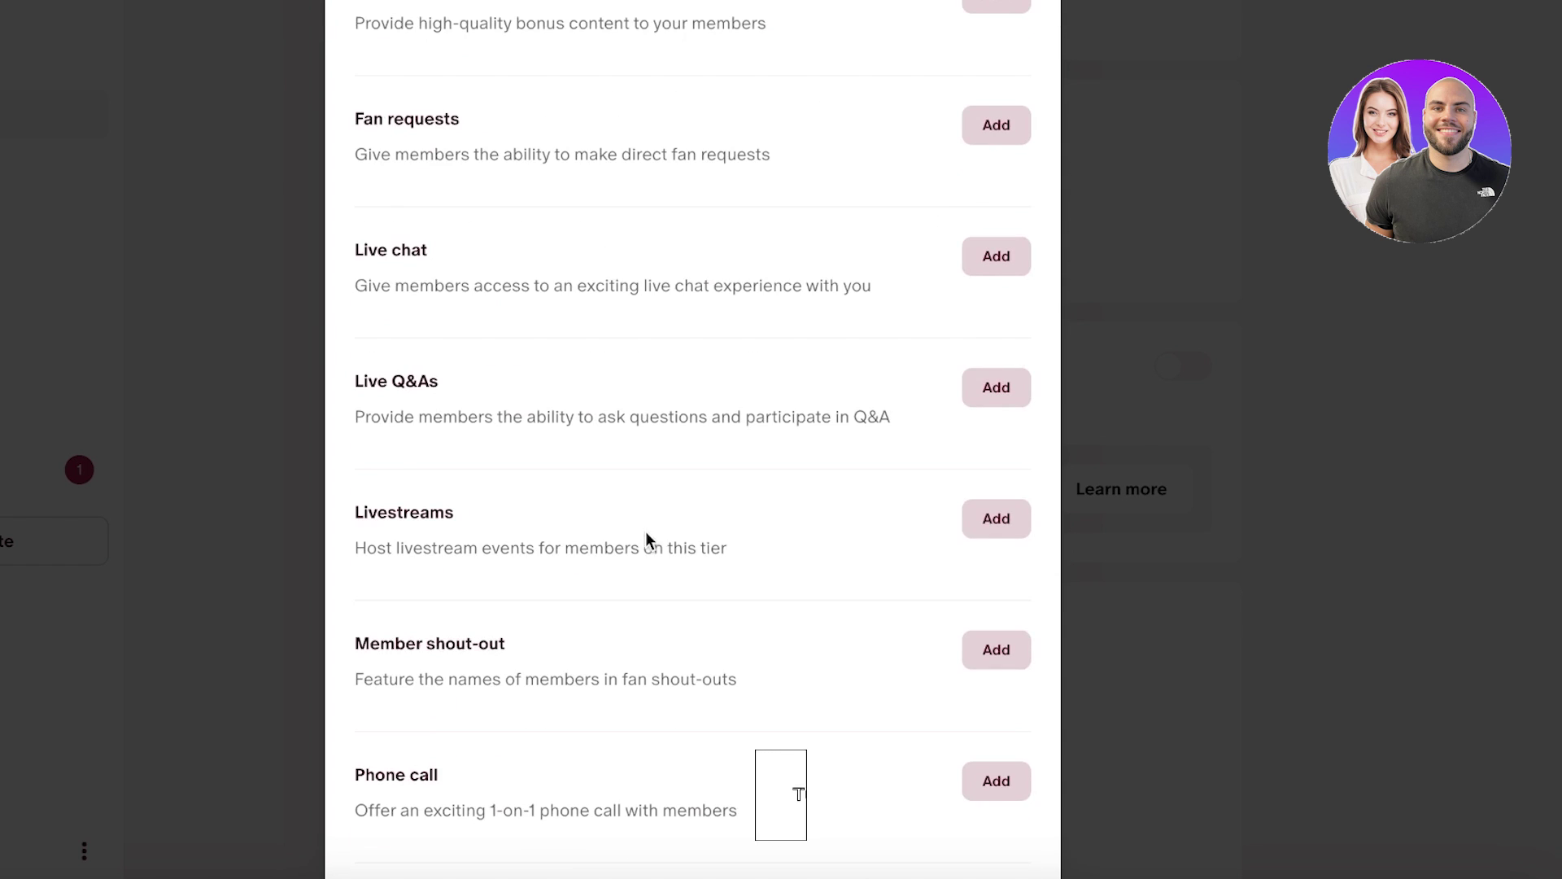
{"action": "scroll", "coordinate": [645, 536], "scroll_direction": "down", "scroll_amount": 8}
{"action": "scroll", "coordinate": [631, 553], "scroll_direction": "up", "scroll_amount": 10}
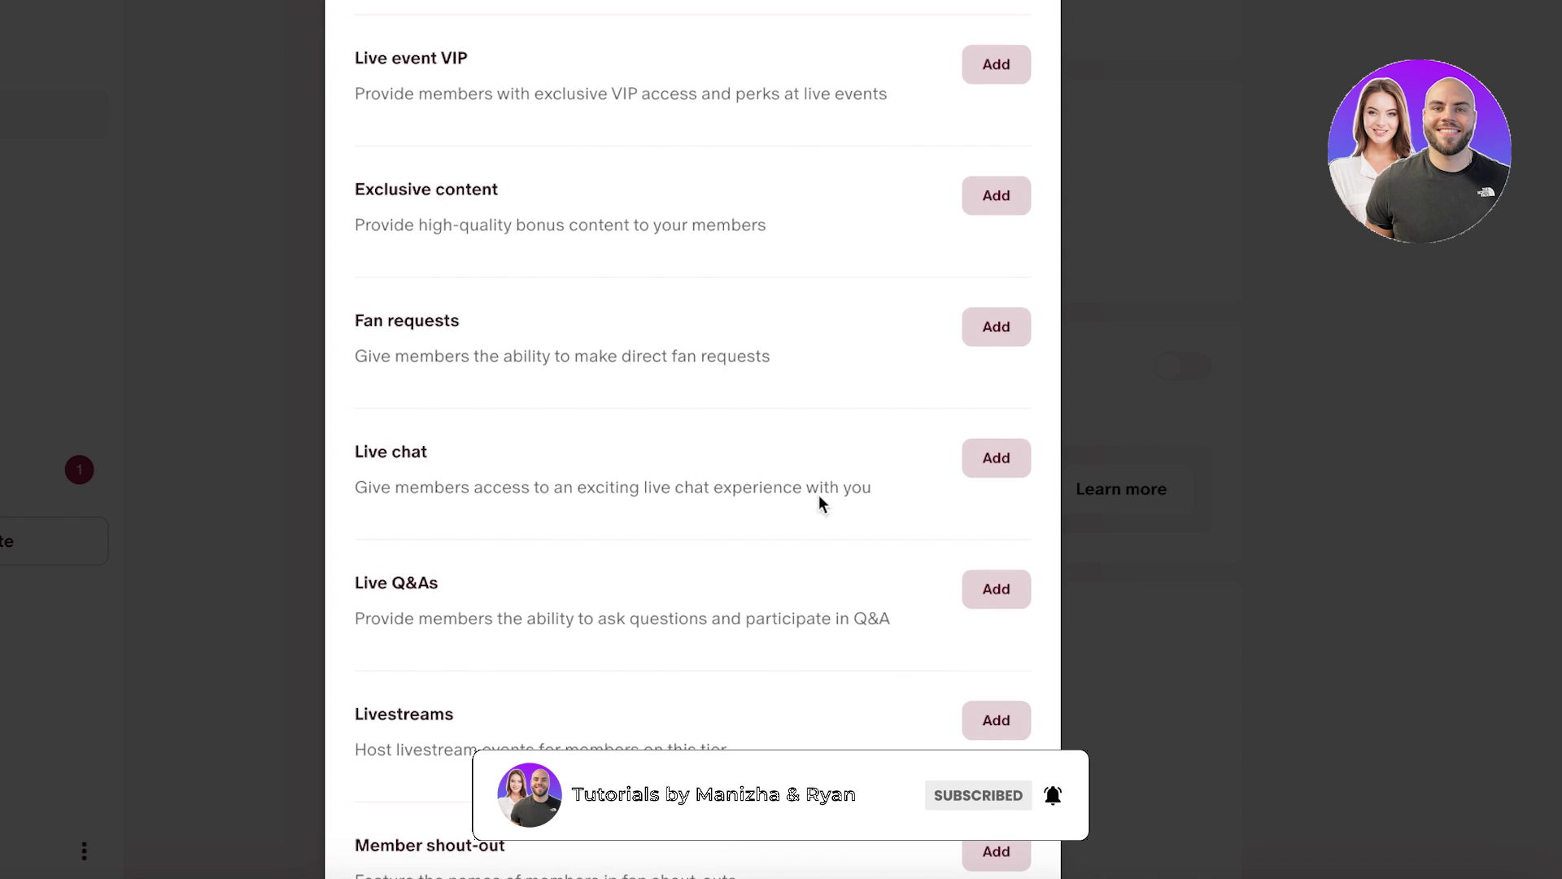
{"action": "left_click", "coordinate": [1019, 465]}
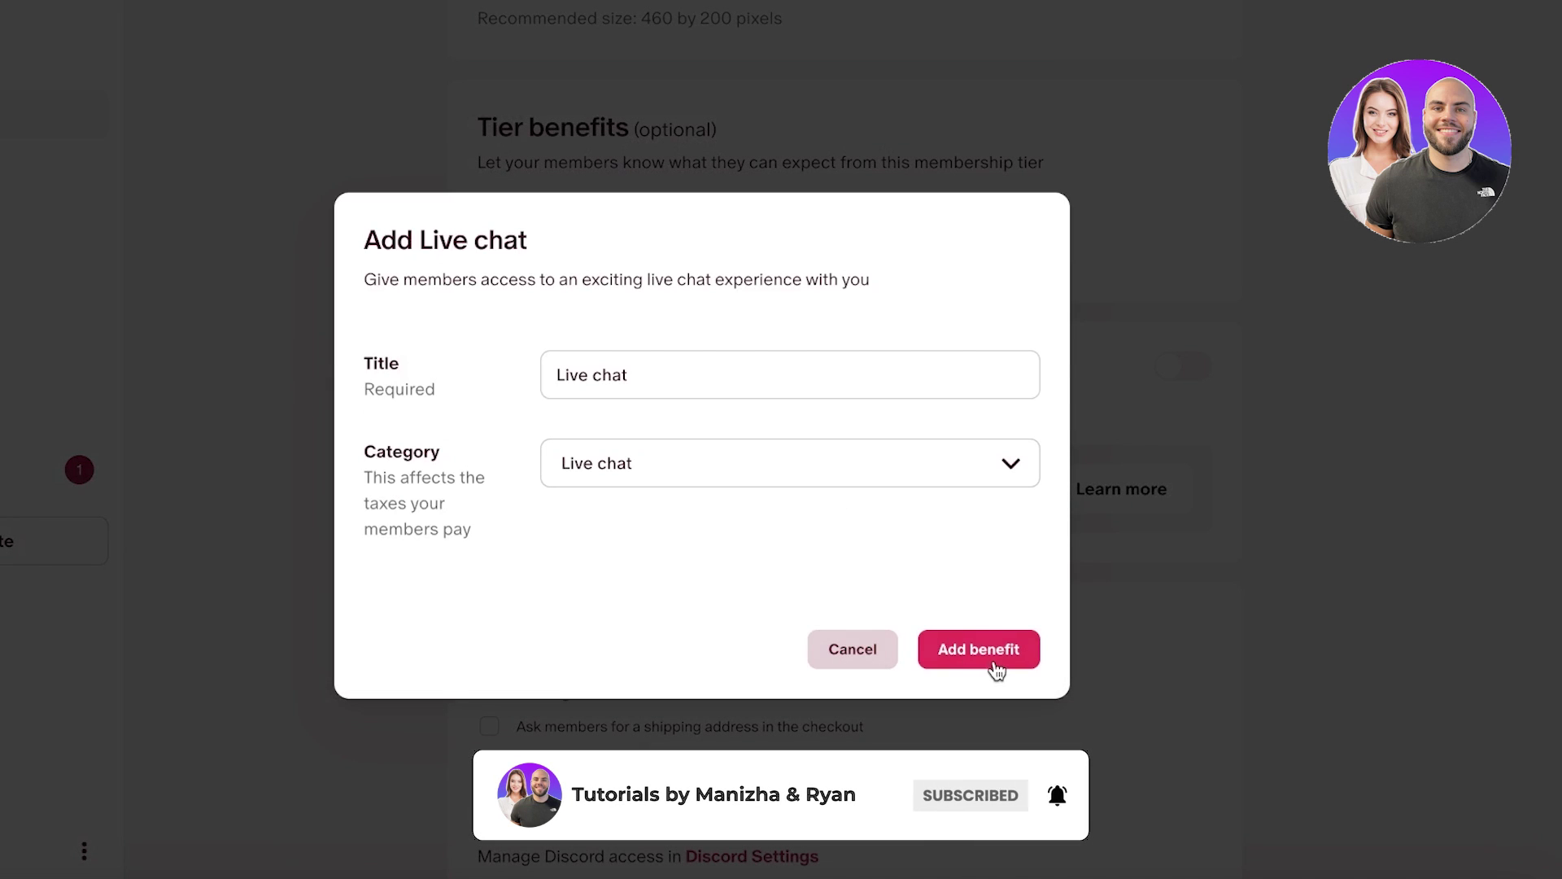
{"action": "left_click", "coordinate": [809, 468]}
{"action": "left_click", "coordinate": [734, 364]}
{"action": "left_click", "coordinate": [735, 365]}
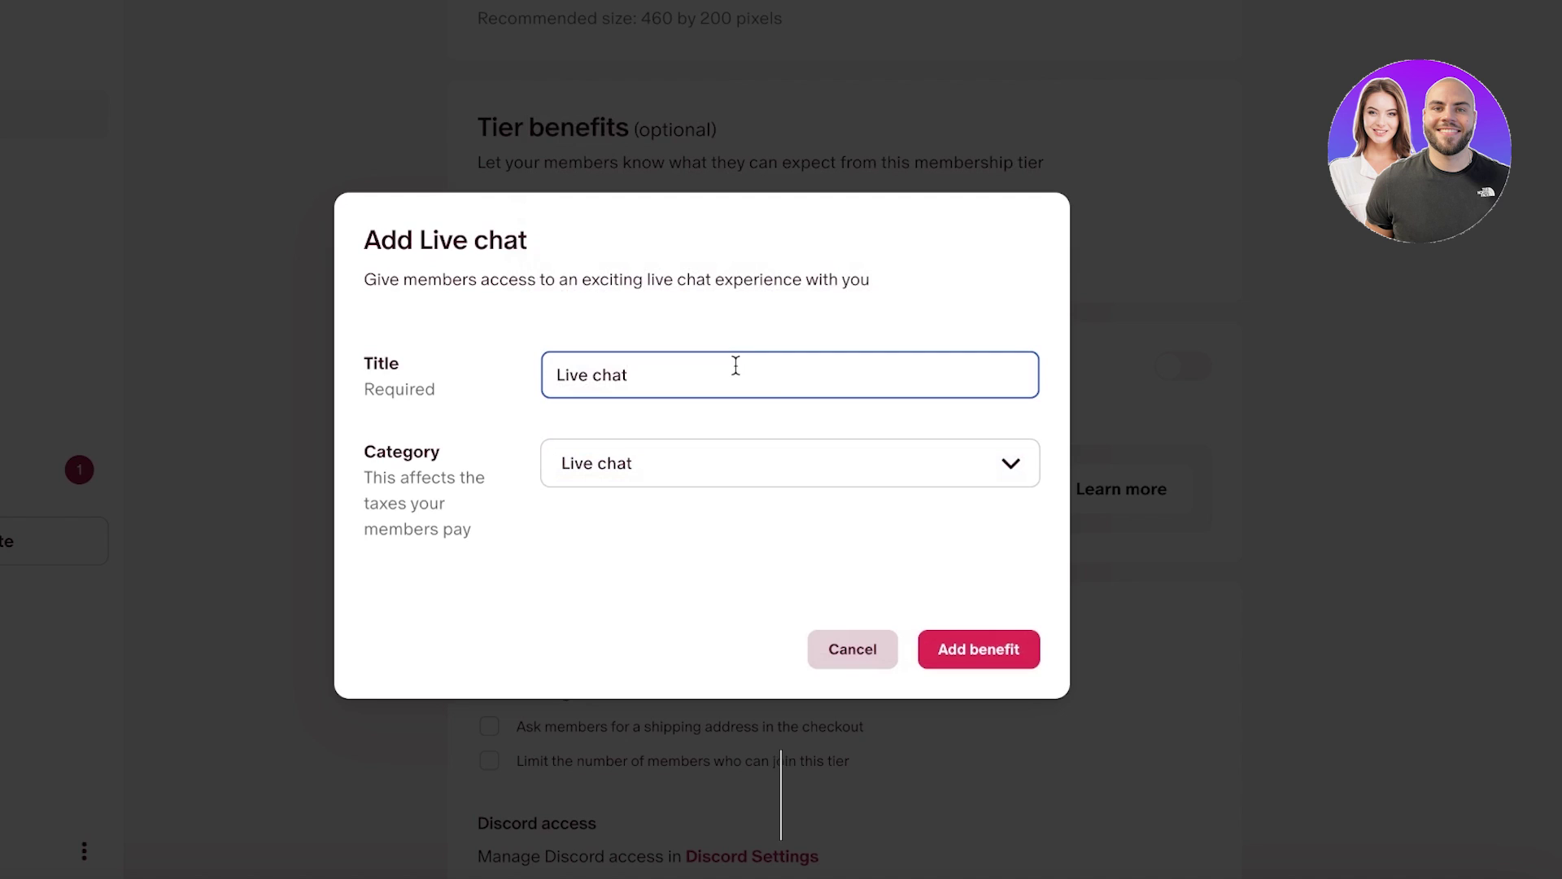
{"action": "type", "text": "one a Month"}
{"action": "left_click", "coordinate": [949, 654]}
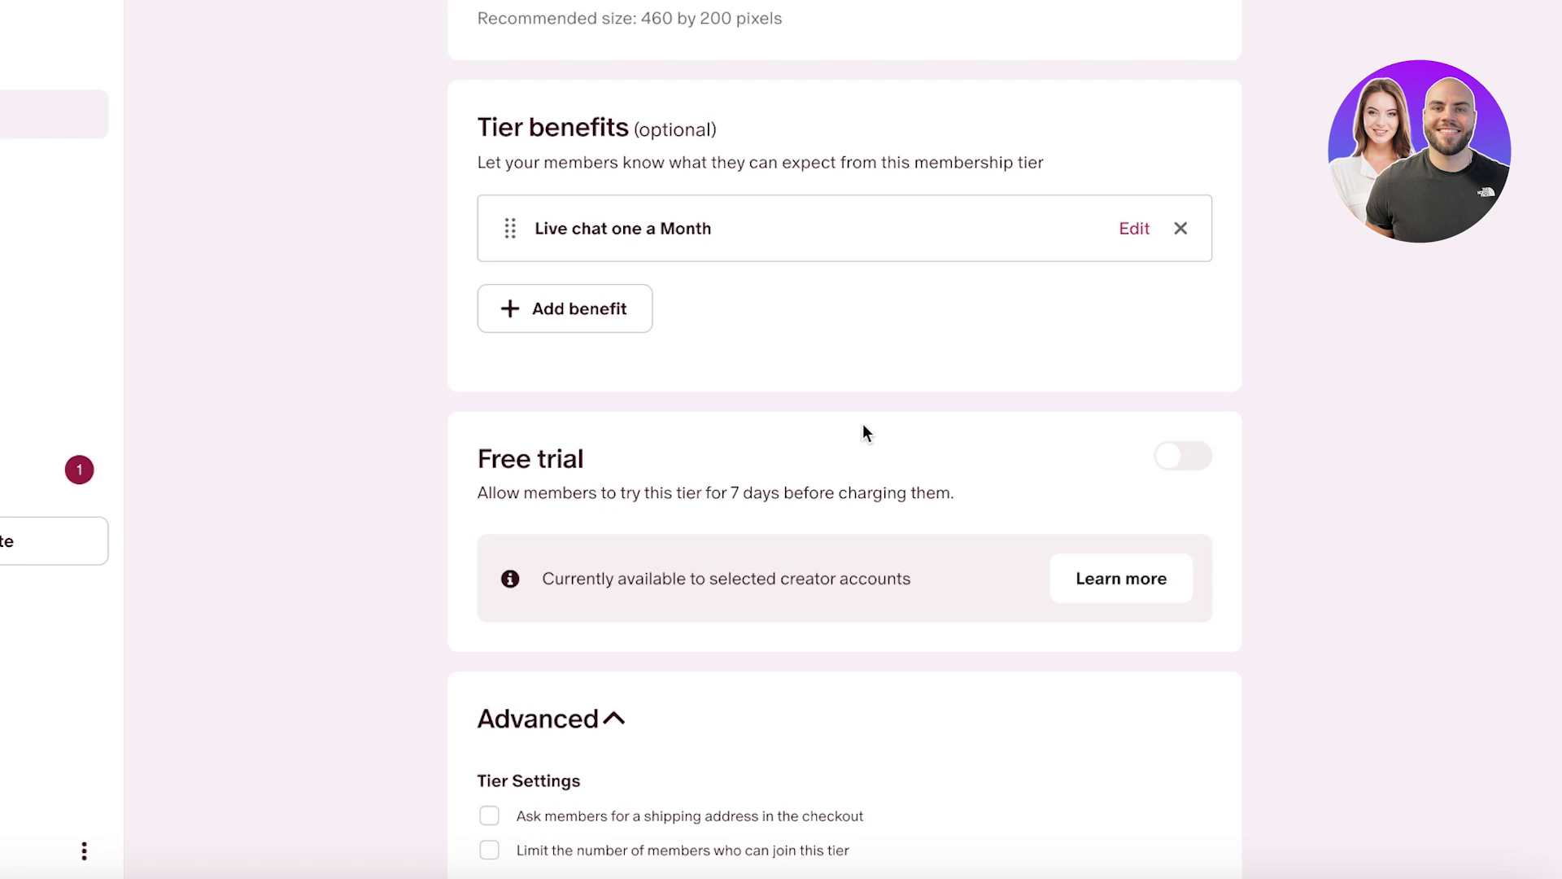
Review the Subscriber tier form, leaving shipping address and member limit both turned off.
{"action": "scroll", "coordinate": [1245, 473], "scroll_direction": "down", "scroll_amount": 1}
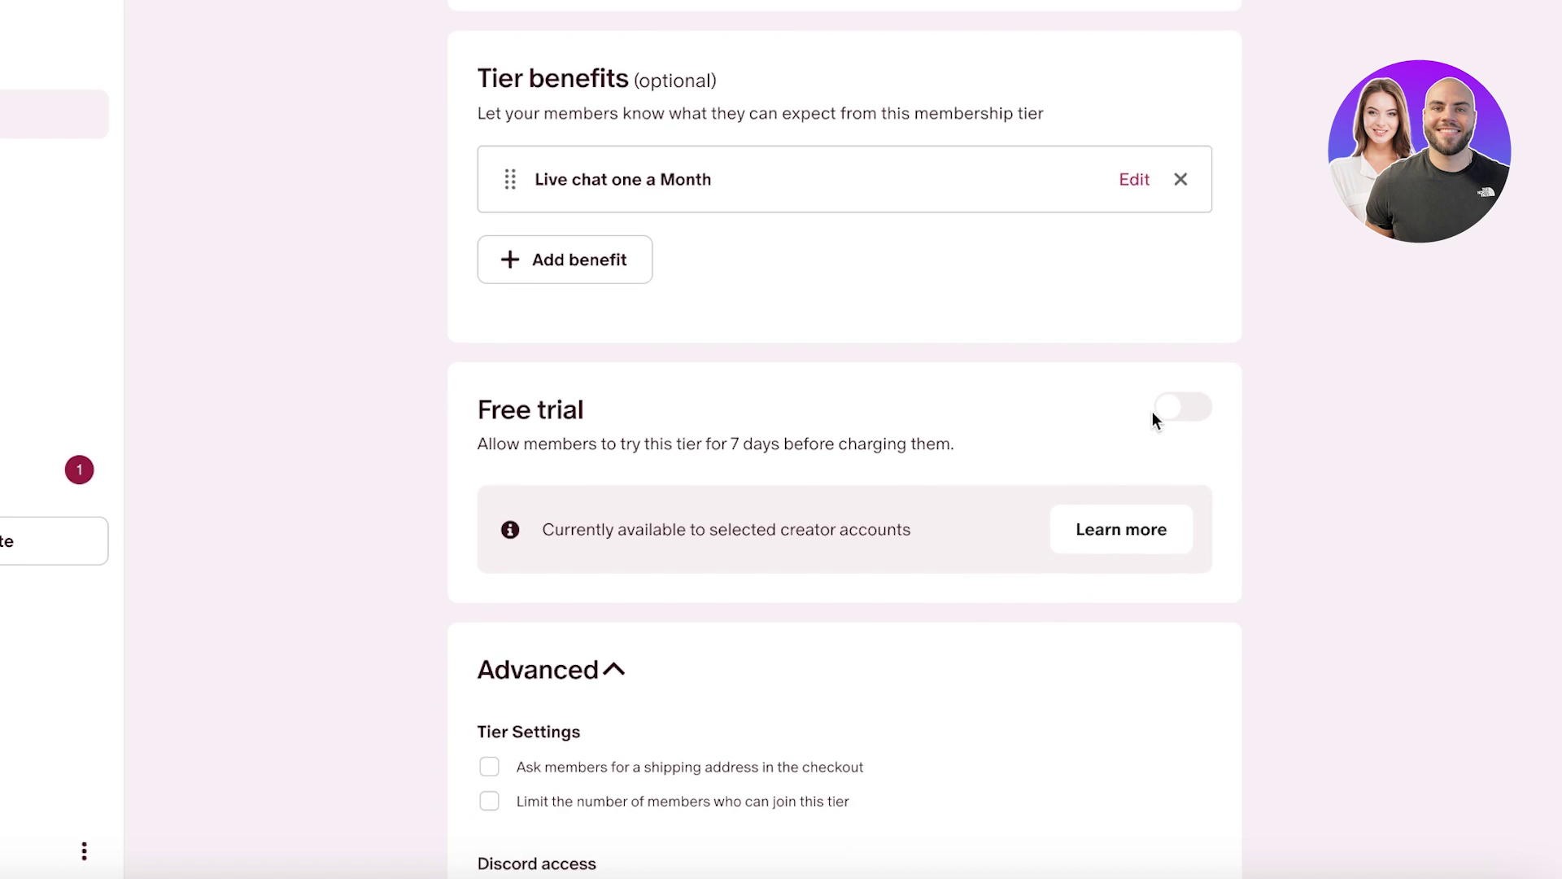
{"action": "scroll", "coordinate": [935, 480], "scroll_direction": "down", "scroll_amount": 3}
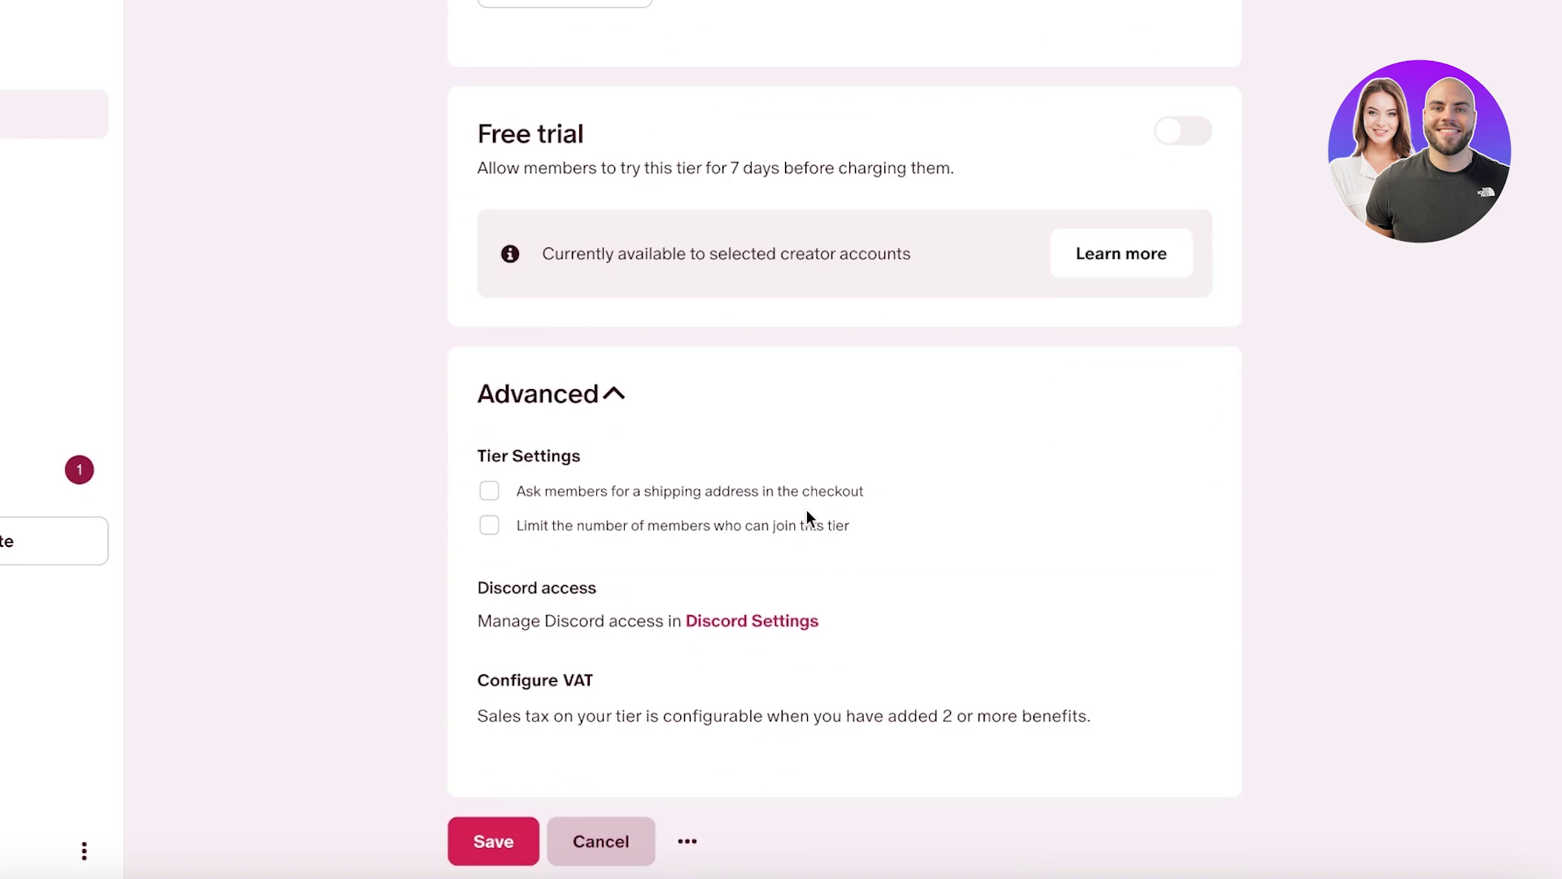
{"action": "left_click", "coordinate": [503, 503]}
{"action": "left_click", "coordinate": [491, 495]}
{"action": "left_click", "coordinate": [490, 528]}
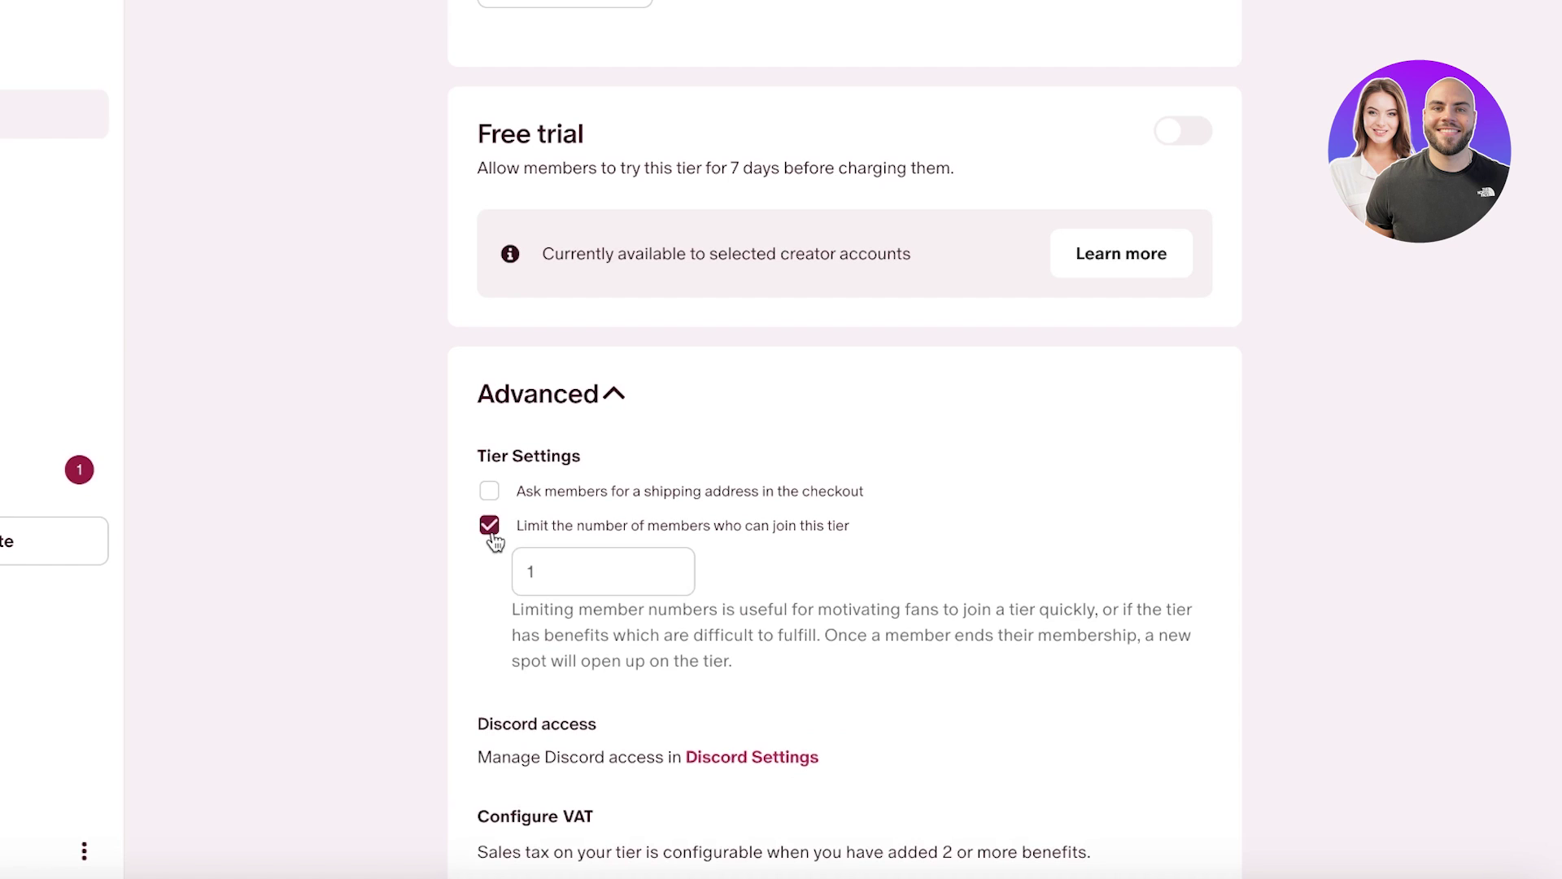
{"action": "left_click", "coordinate": [541, 552]}
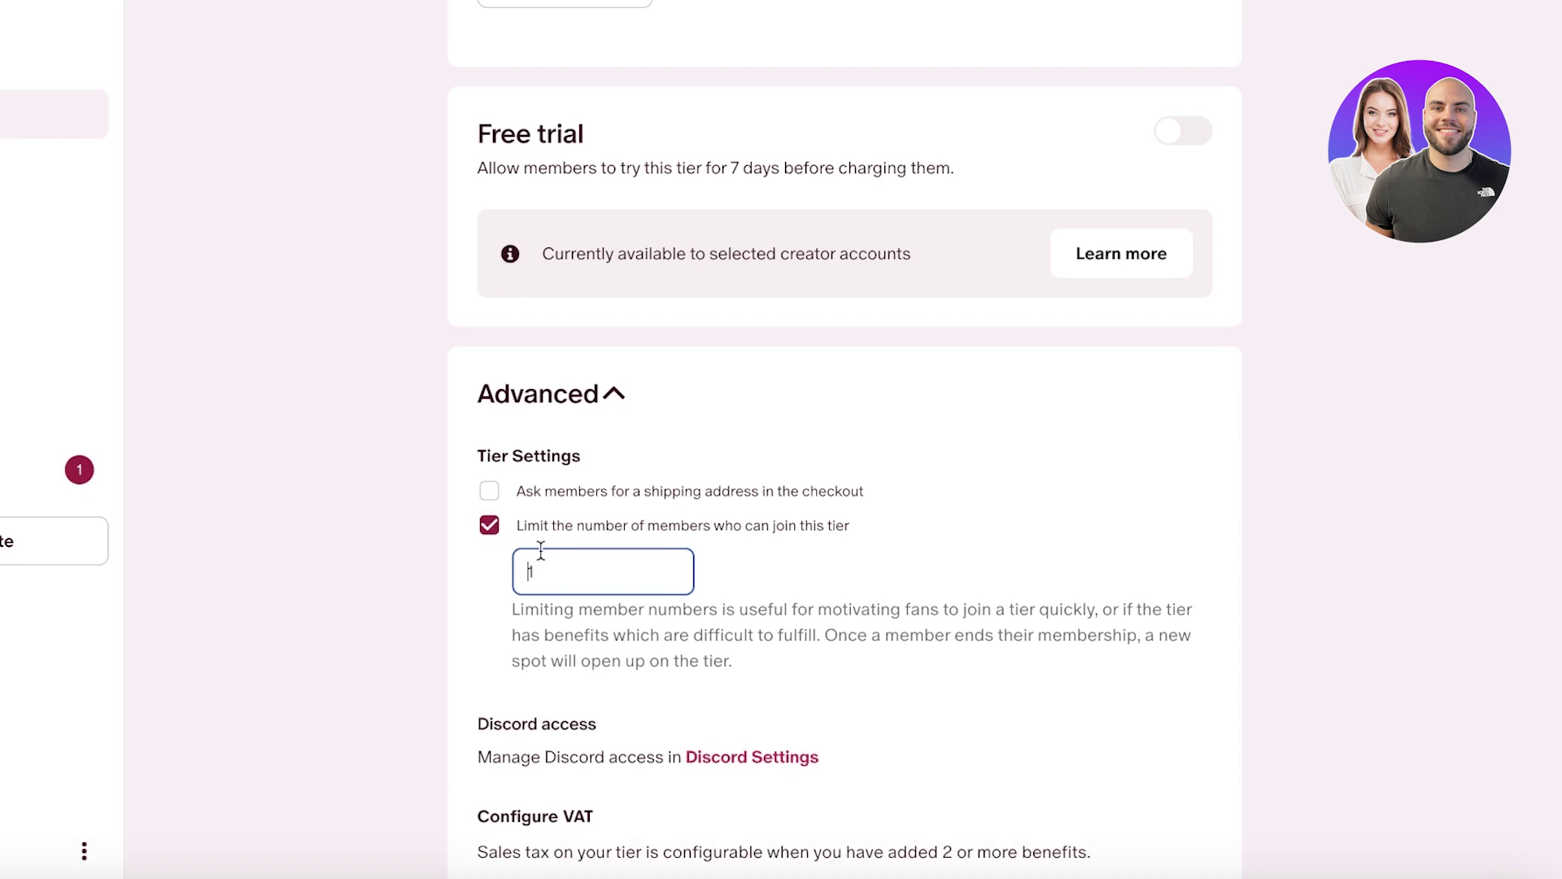
{"action": "left_click", "coordinate": [483, 536]}
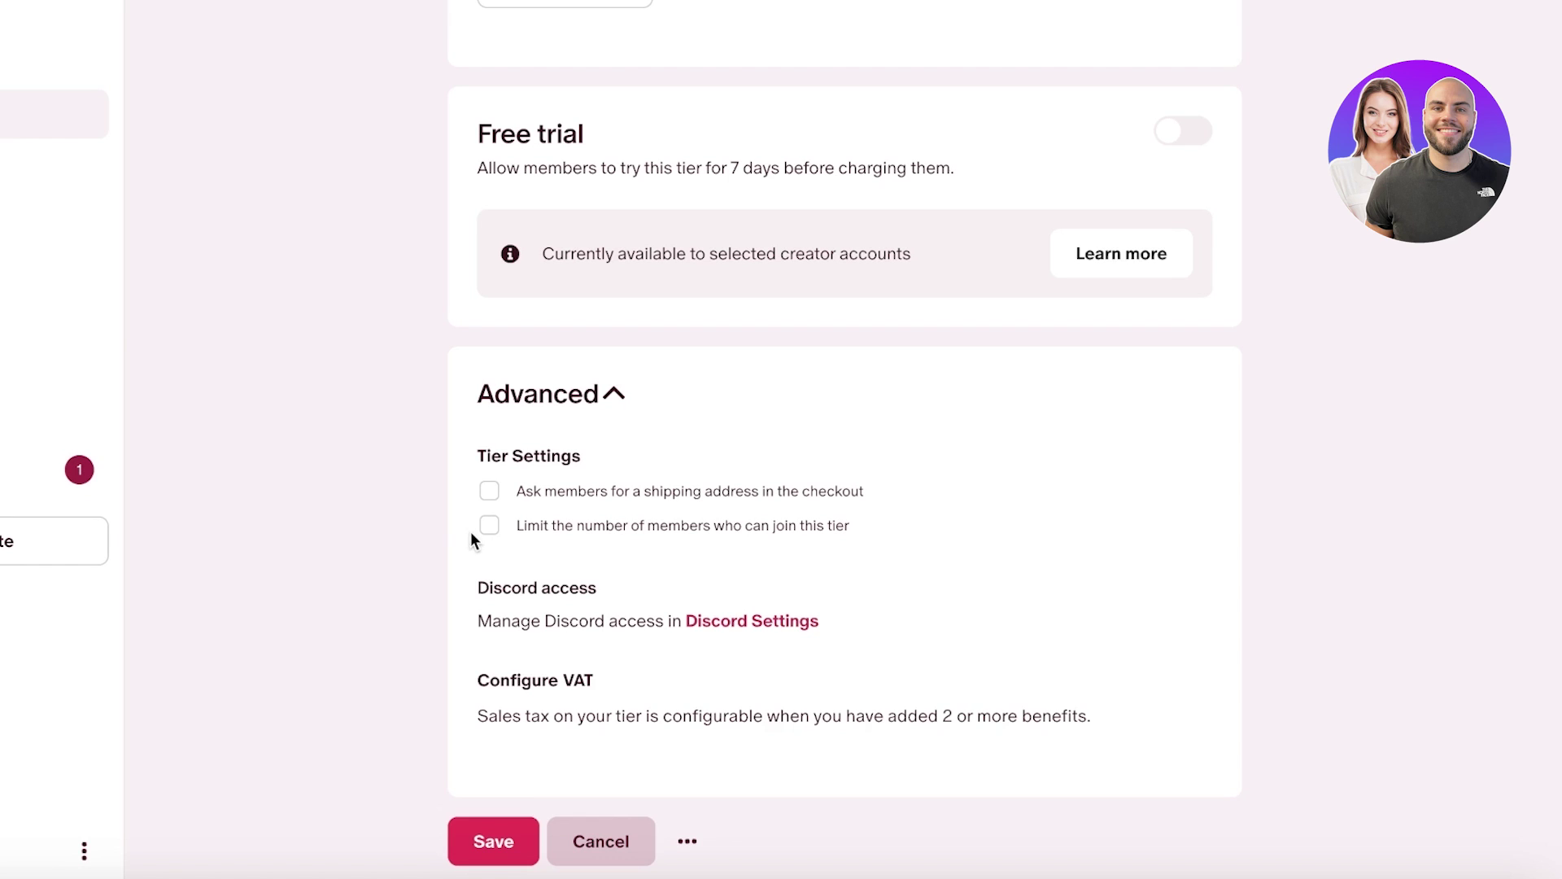
{"action": "scroll", "coordinate": [464, 575], "scroll_direction": "up", "scroll_amount": 15}
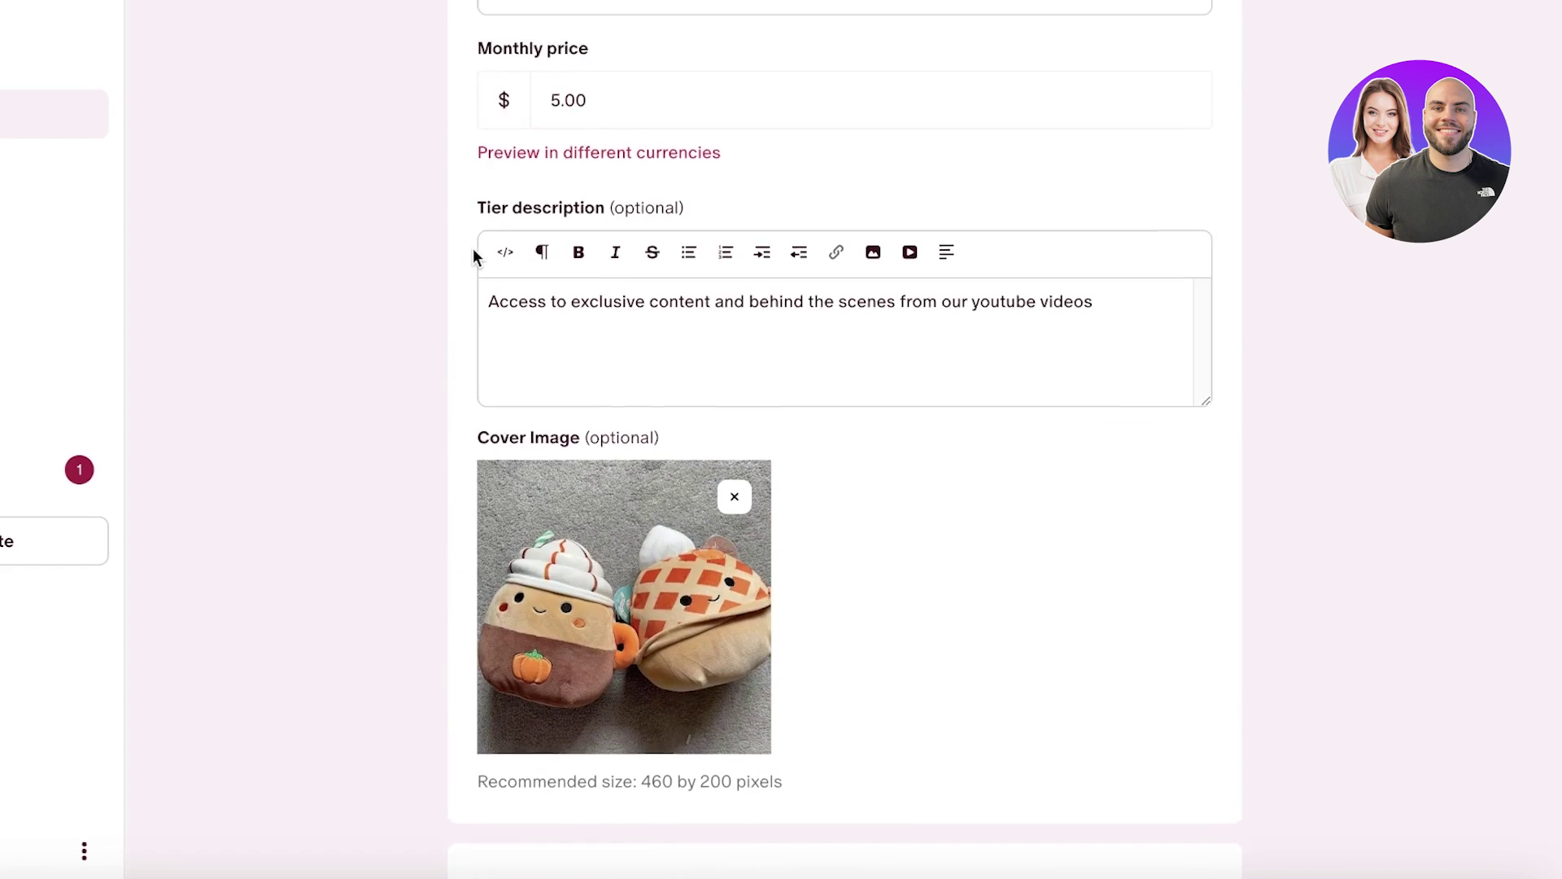
{"action": "scroll", "coordinate": [470, 326], "scroll_direction": "down", "scroll_amount": 15}
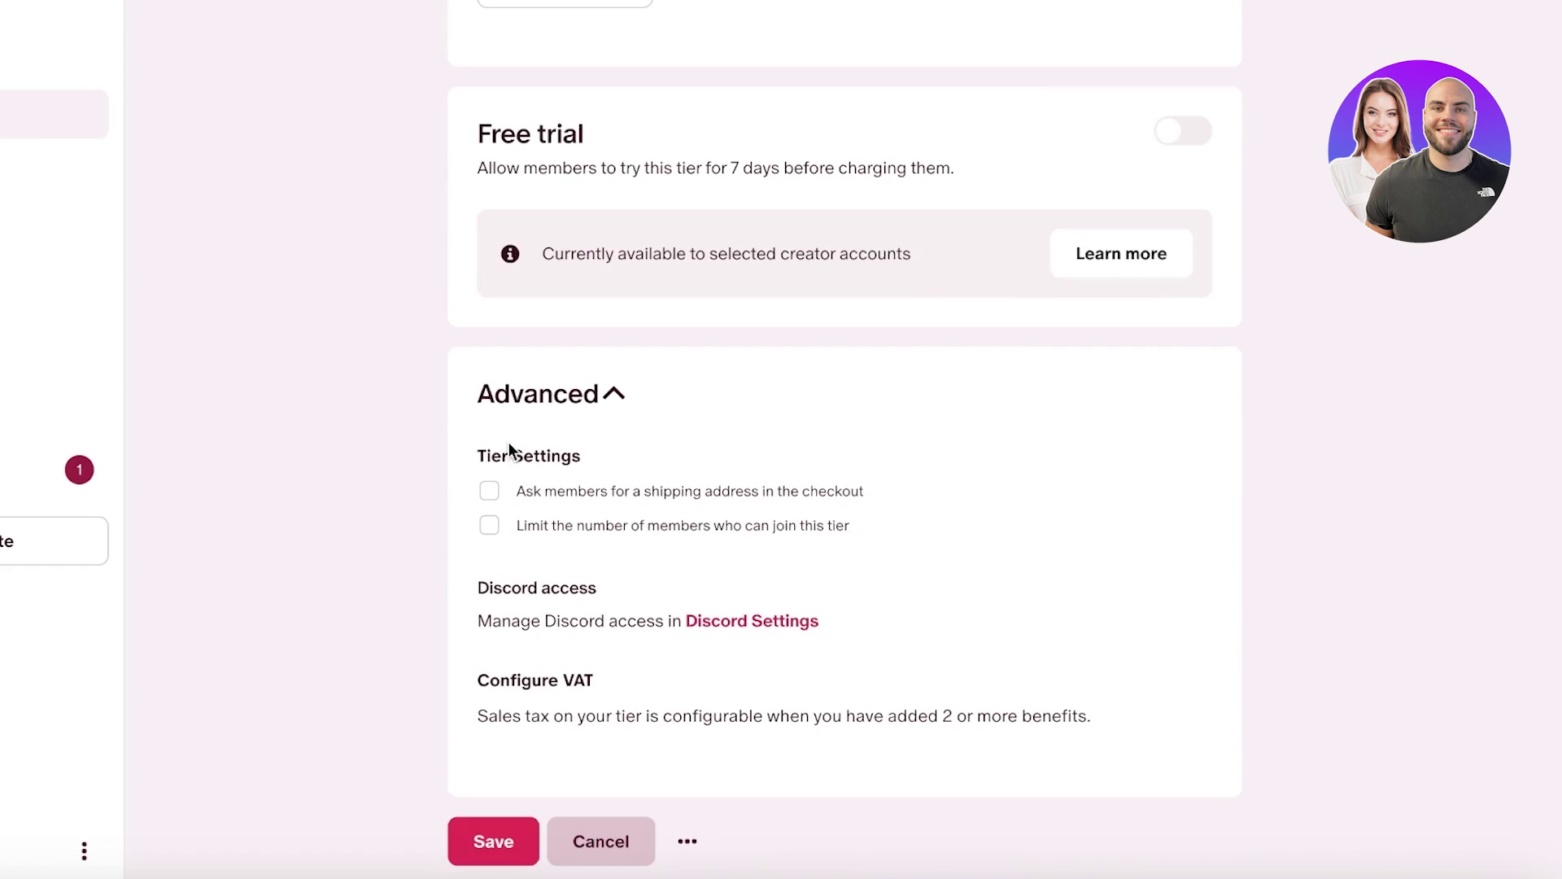
Save the Subscriber tier and view it as the $5/month tier on the Membership page.
{"action": "left_click", "coordinate": [468, 850]}
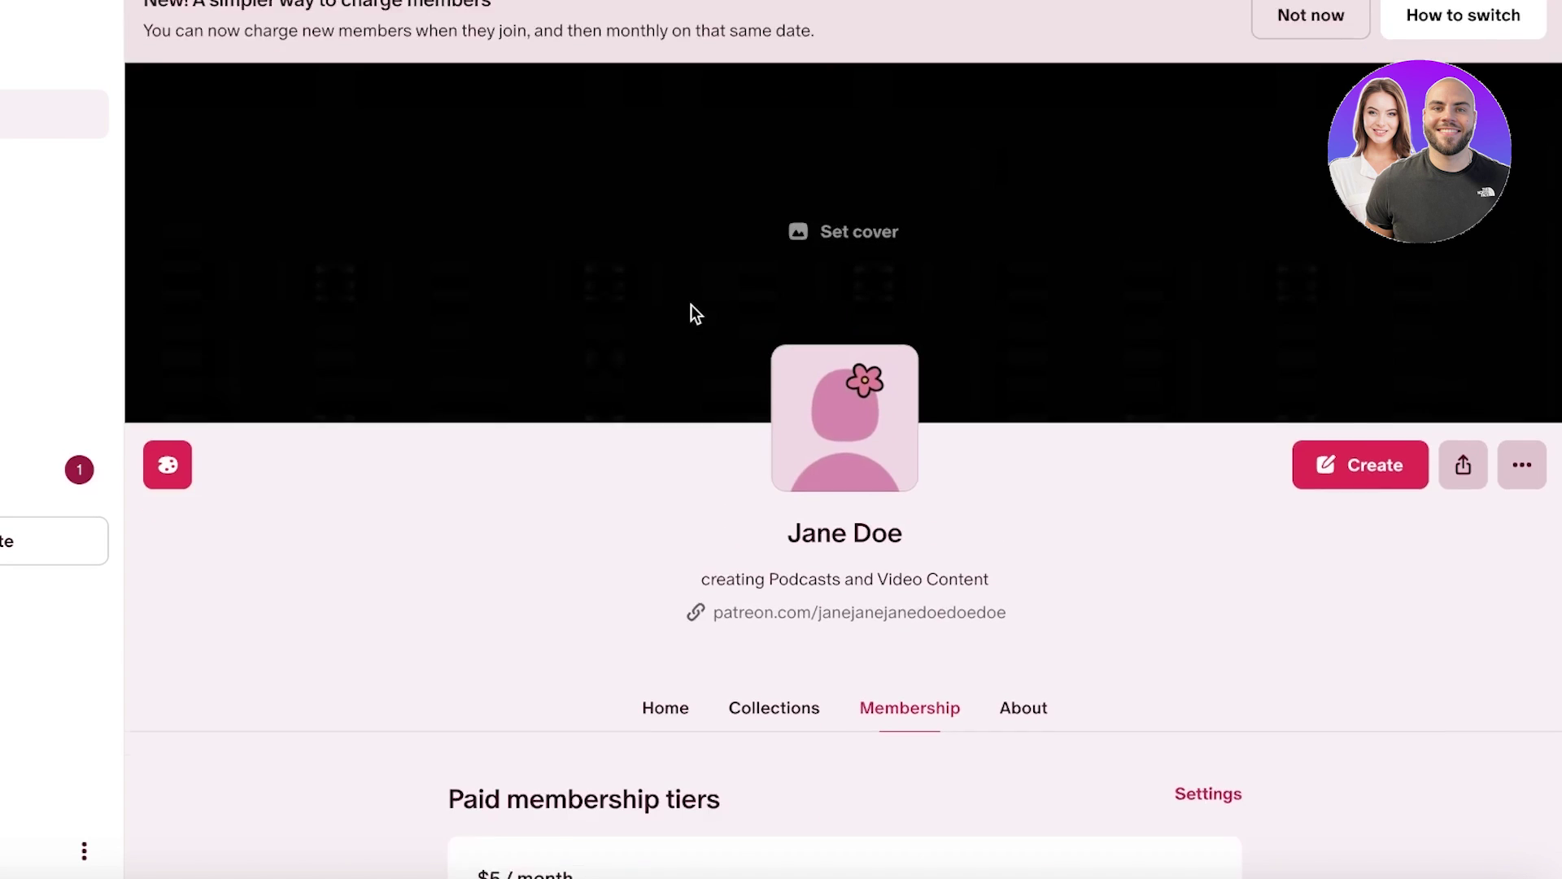
{"action": "scroll", "coordinate": [708, 339], "scroll_direction": "down", "scroll_amount": 2}
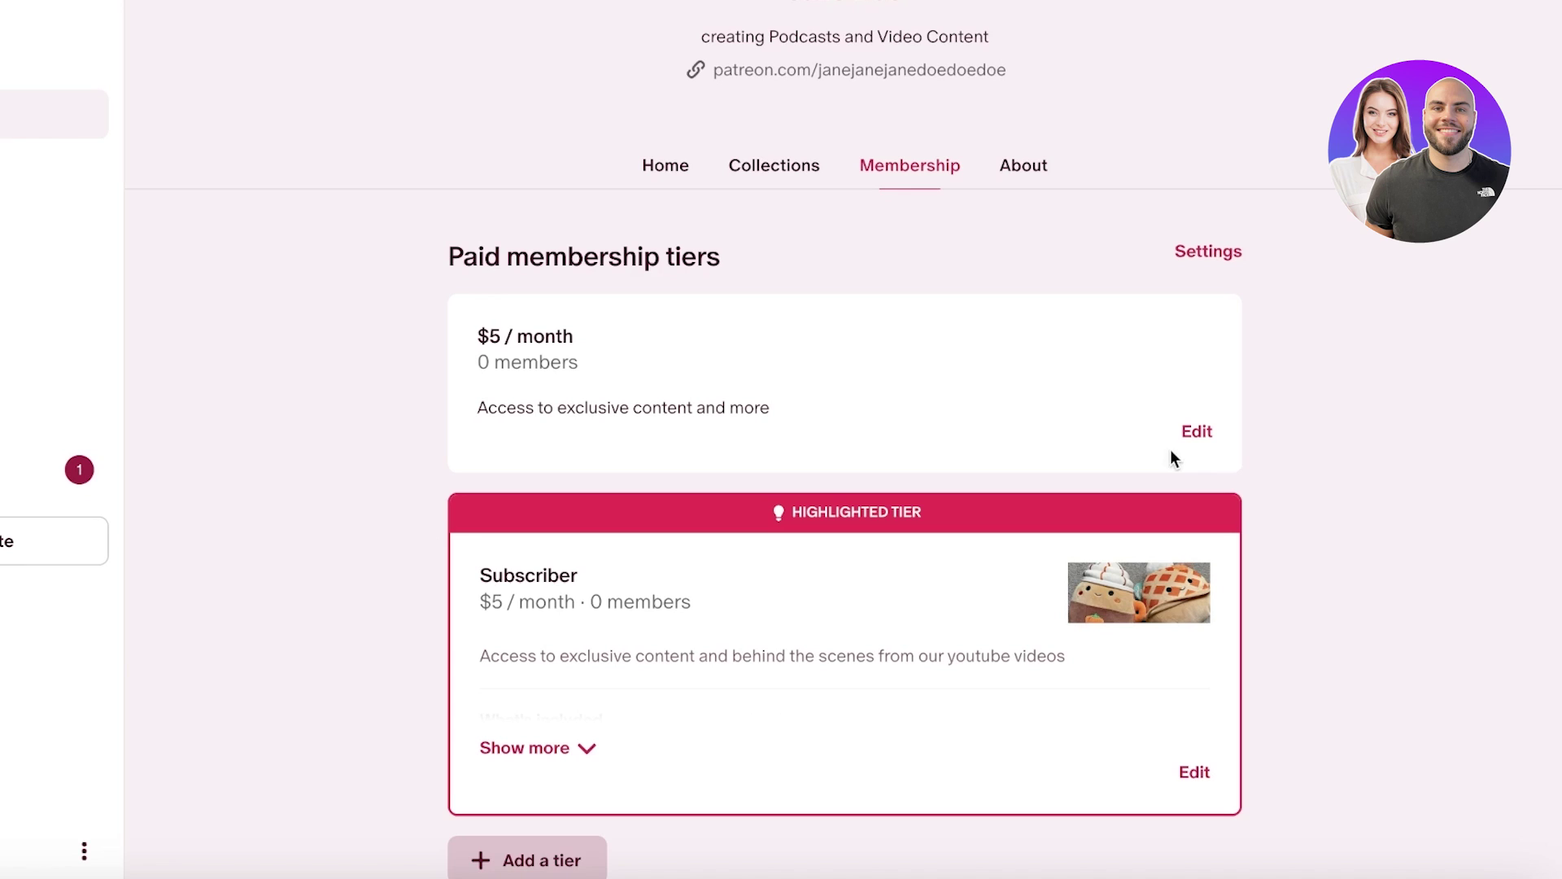
{"action": "scroll", "coordinate": [973, 531], "scroll_direction": "down", "scroll_amount": 2}
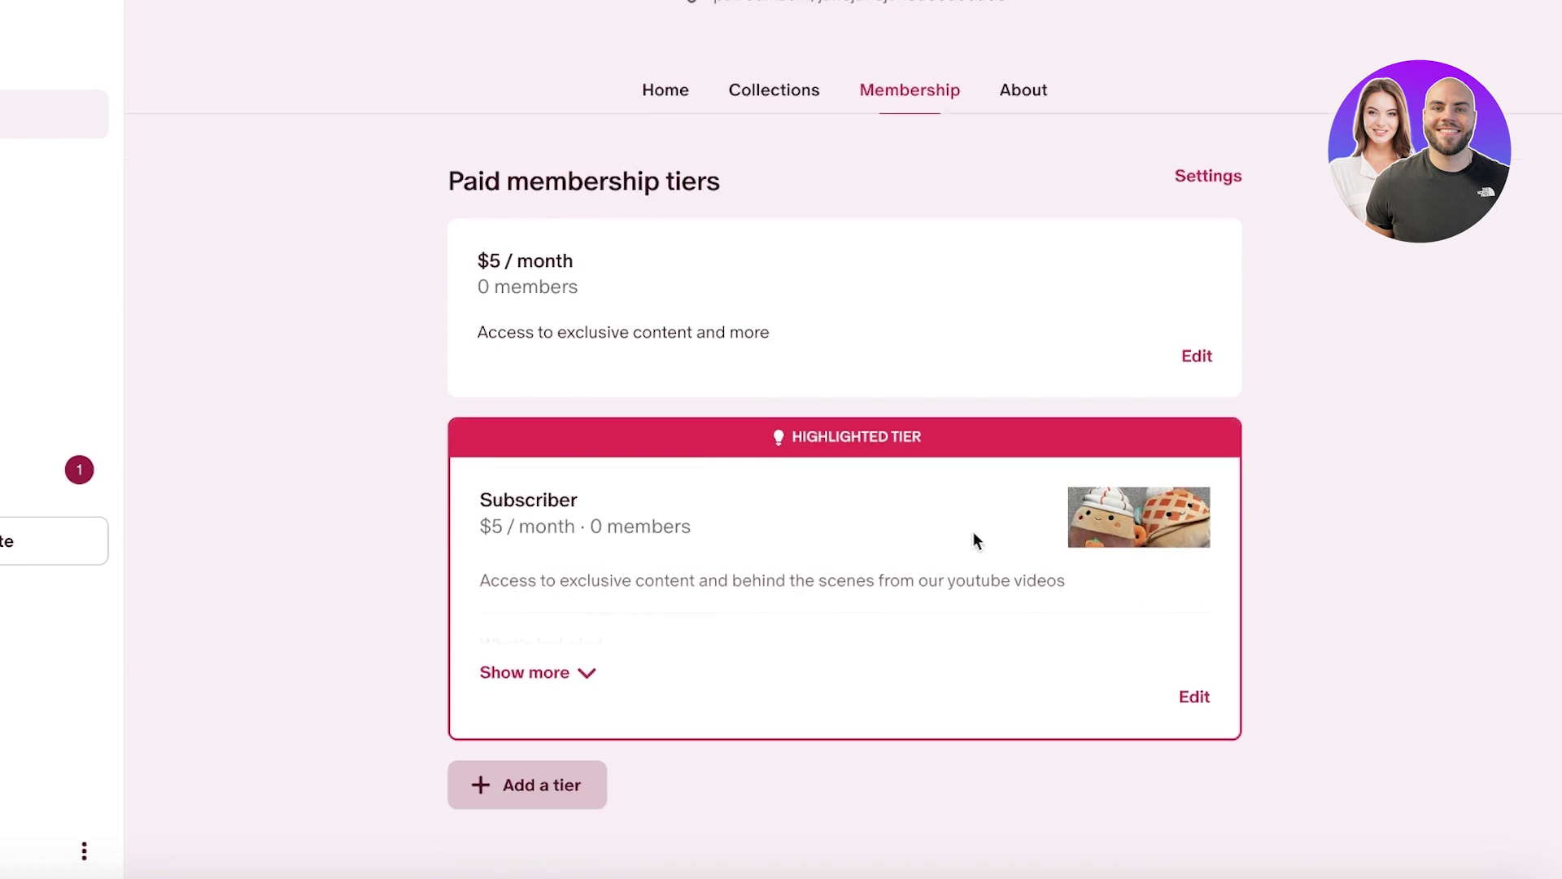
Create a new tier named VIP's with a $100.00 monthly price.
{"action": "left_click", "coordinate": [505, 711]}
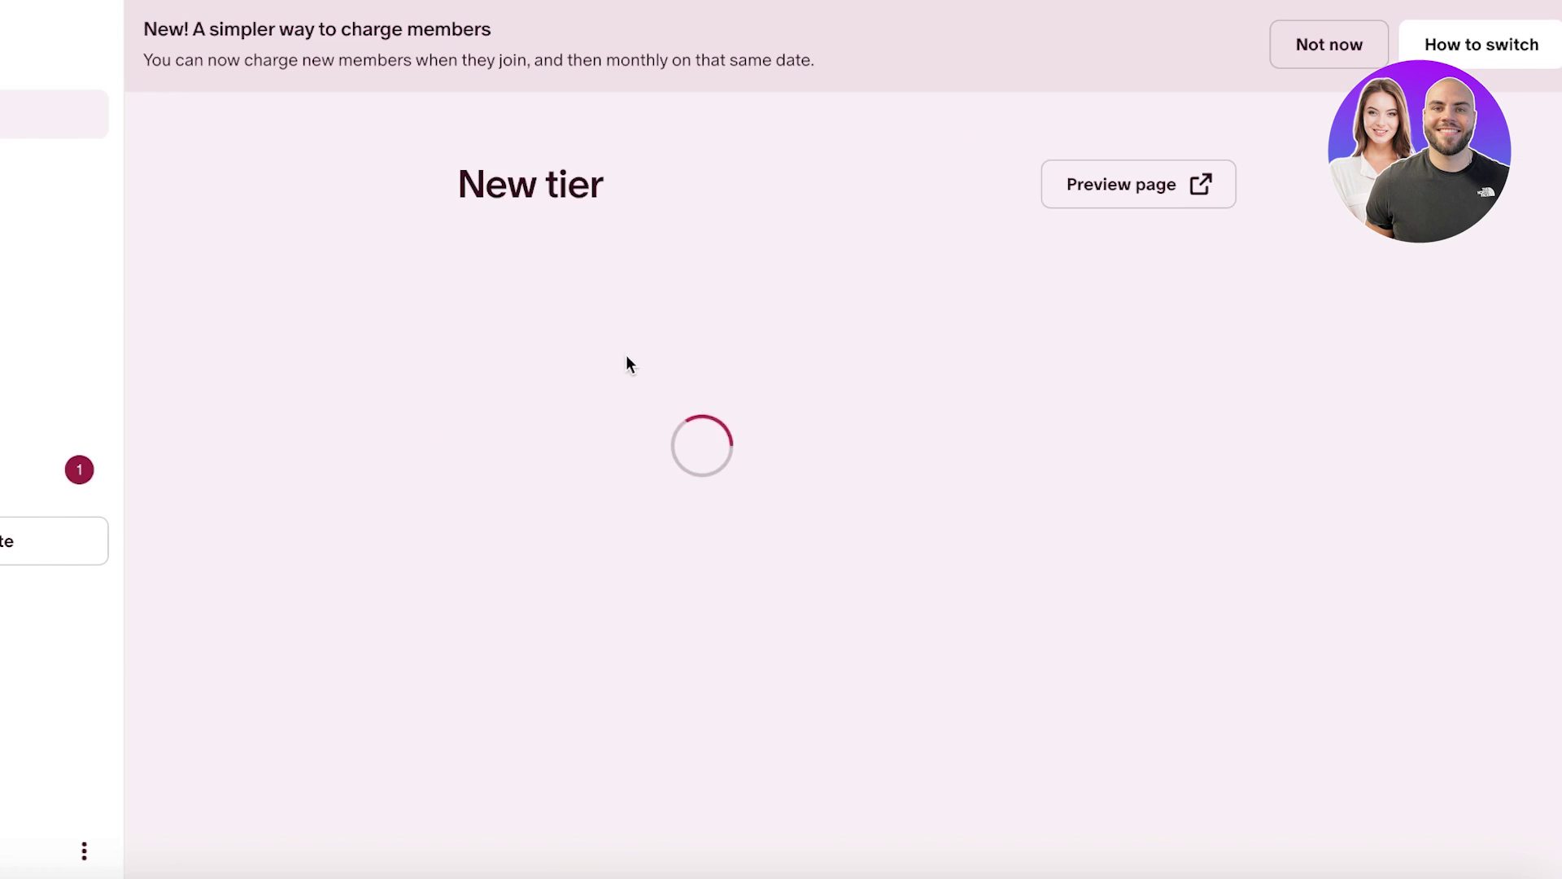
{"action": "left_click", "coordinate": [631, 358]}
{"action": "type", "text": "VIP's"}
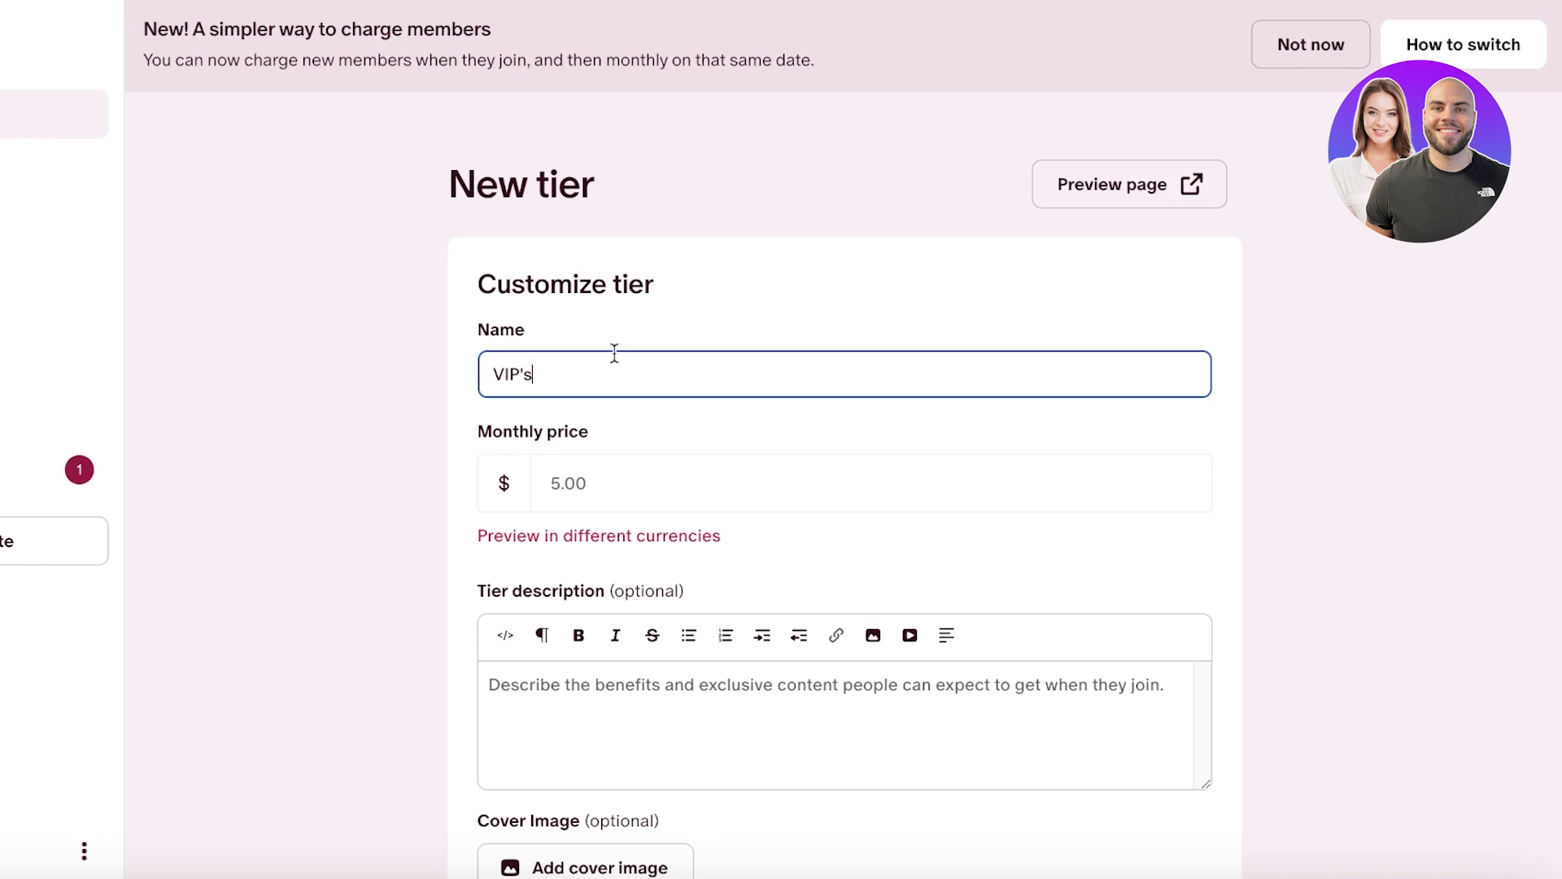
{"action": "left_click", "coordinate": [569, 490]}
{"action": "type", "text": "100"}
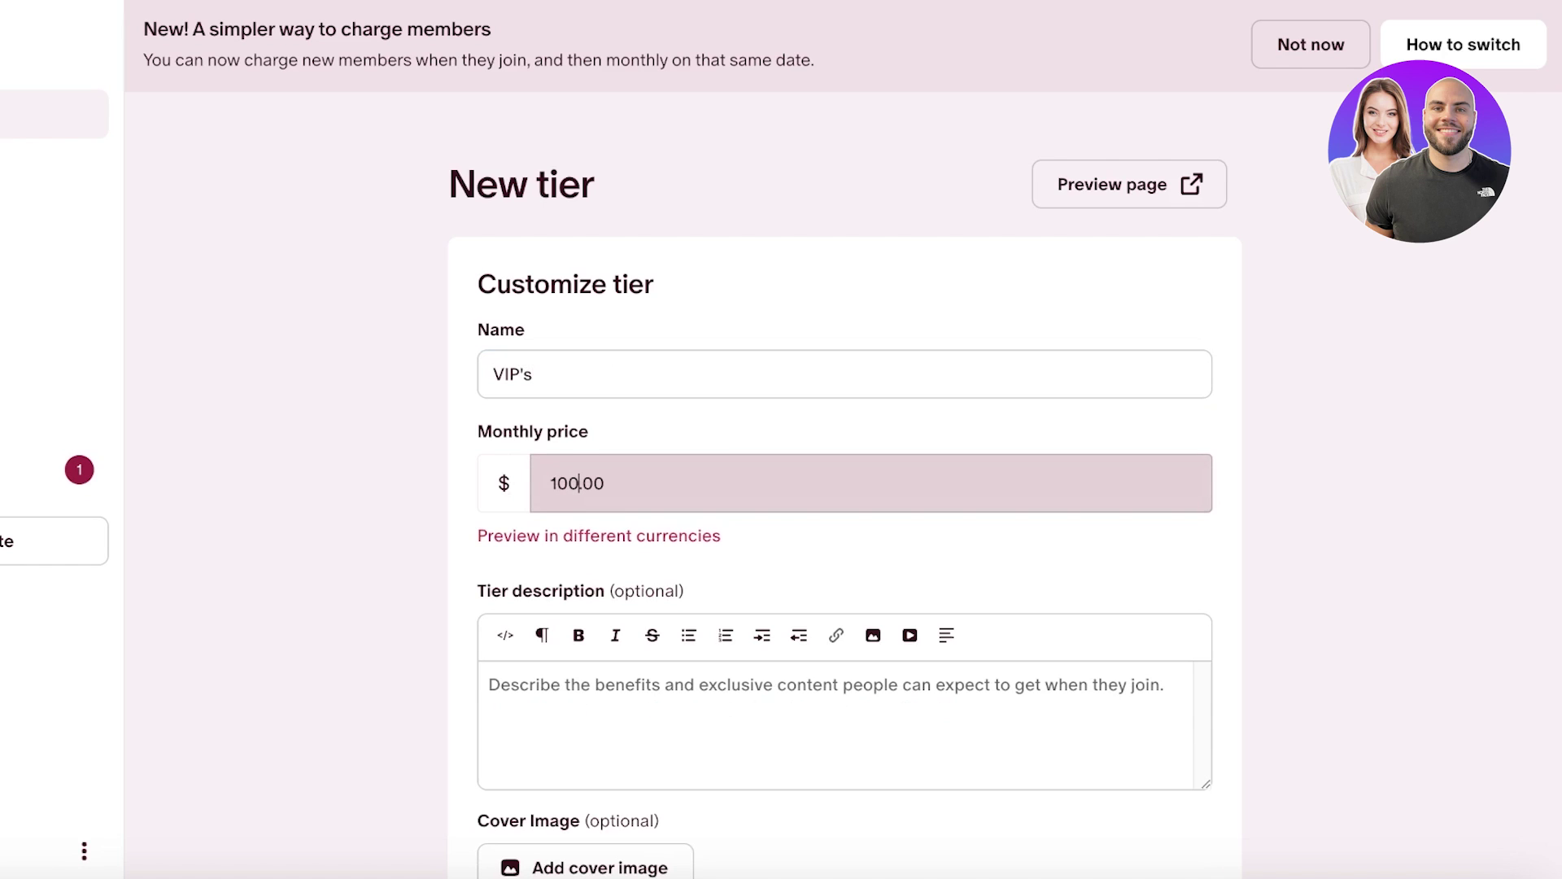
{"action": "left_click", "coordinate": [675, 559]}
Describe the VIP's tier as 'Chat with me and get all the details you want'.
{"action": "scroll", "coordinate": [675, 578], "scroll_direction": "down", "scroll_amount": 1}
{"action": "left_click", "coordinate": [702, 633]}
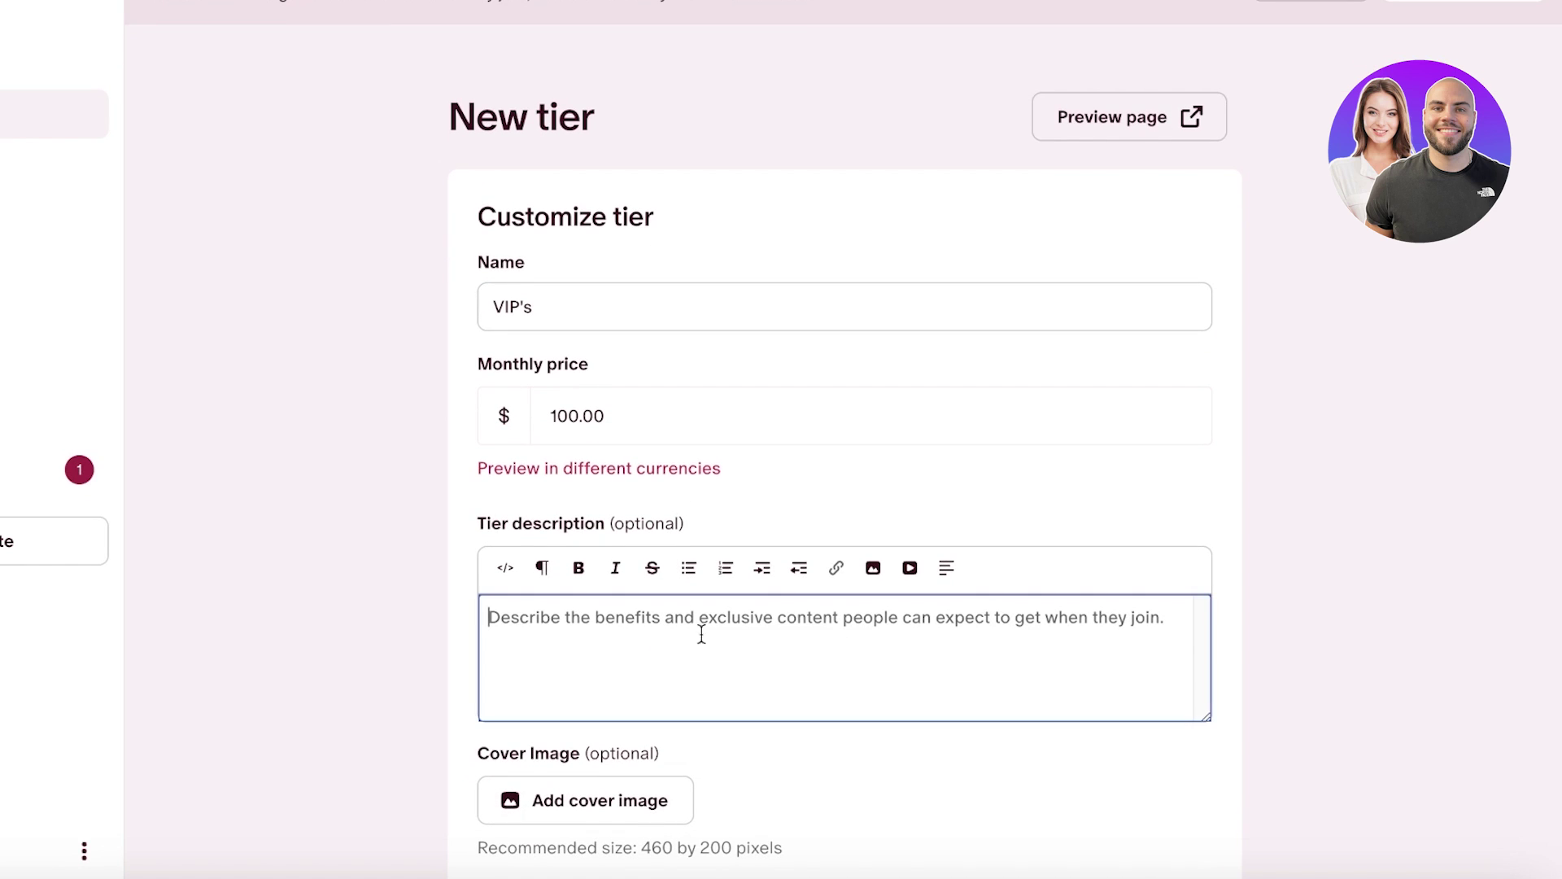
{"action": "scroll", "coordinate": [1116, 241], "scroll_direction": "down", "scroll_amount": 8}
{"action": "scroll", "coordinate": [1076, 338], "scroll_direction": "up", "scroll_amount": 4}
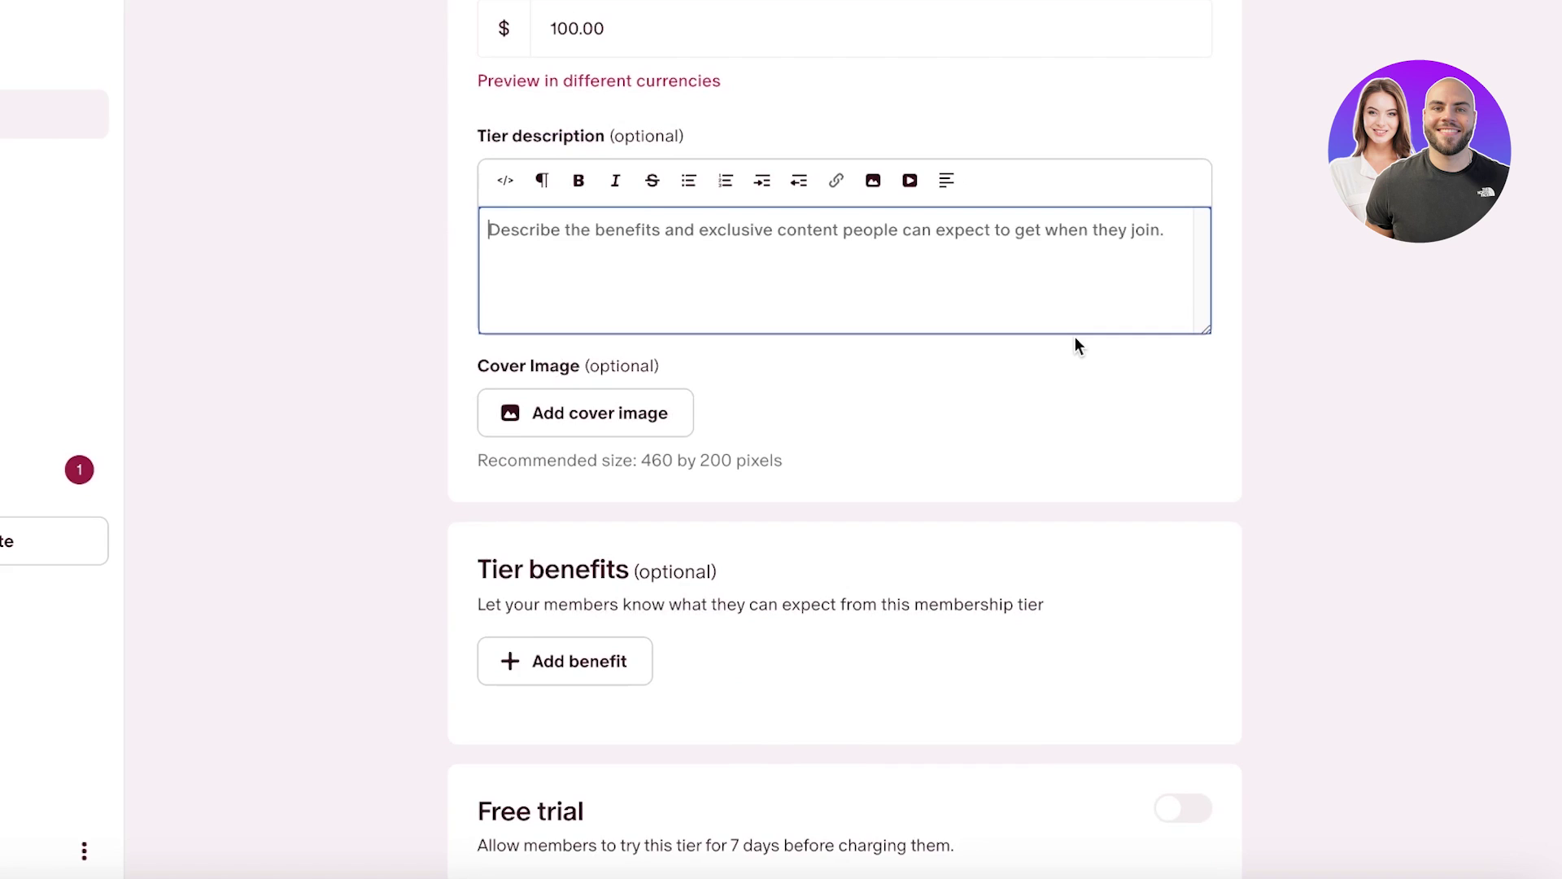
{"action": "type", "text": "Chat "}
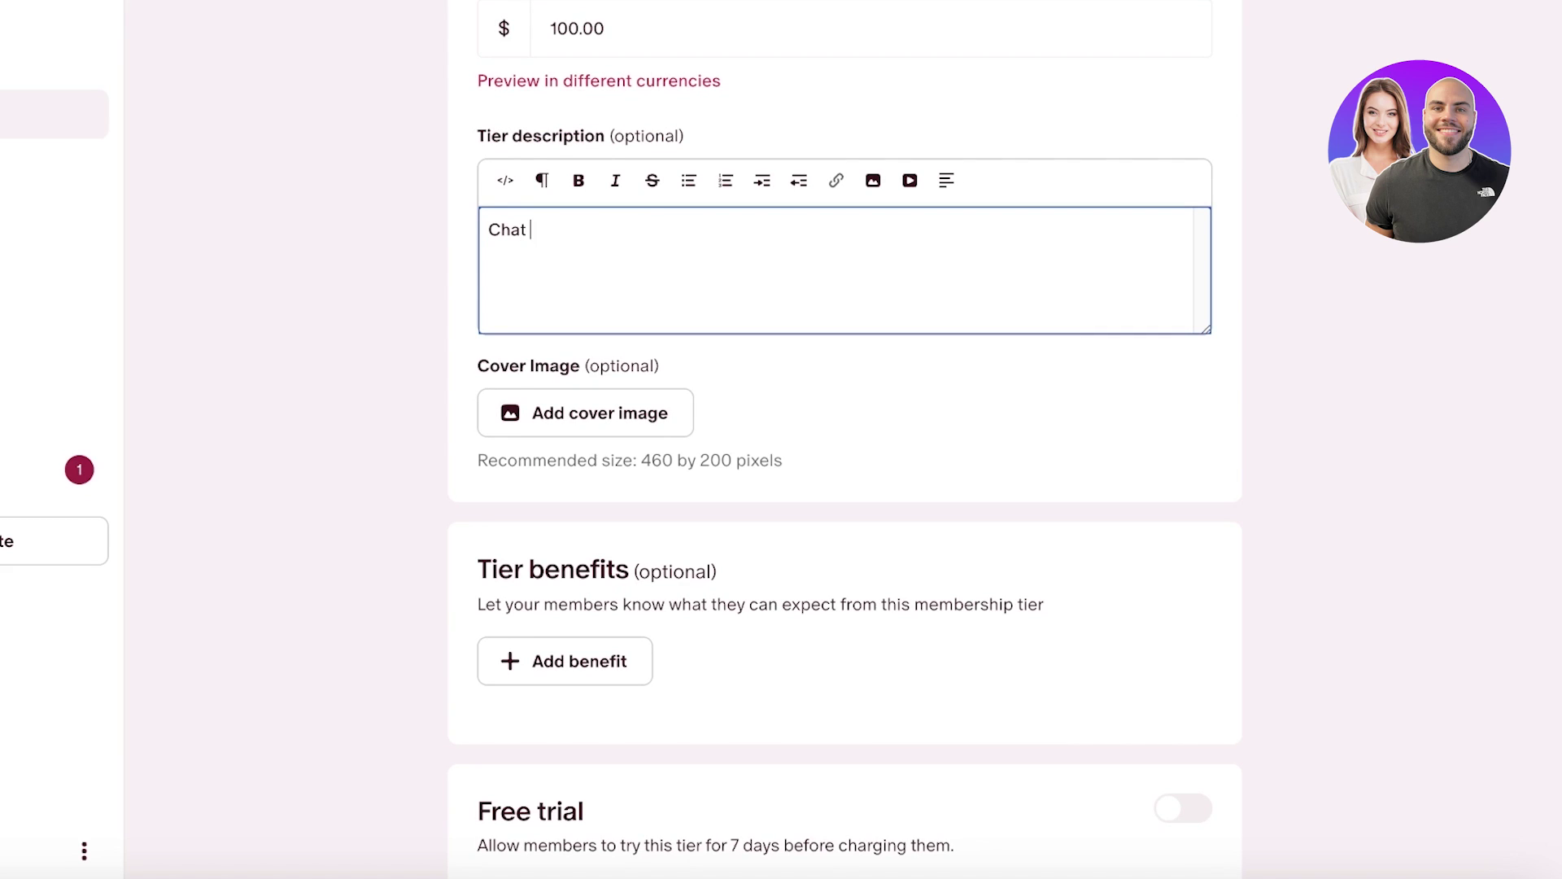
{"action": "type", "text": "with me and get all the details y"}
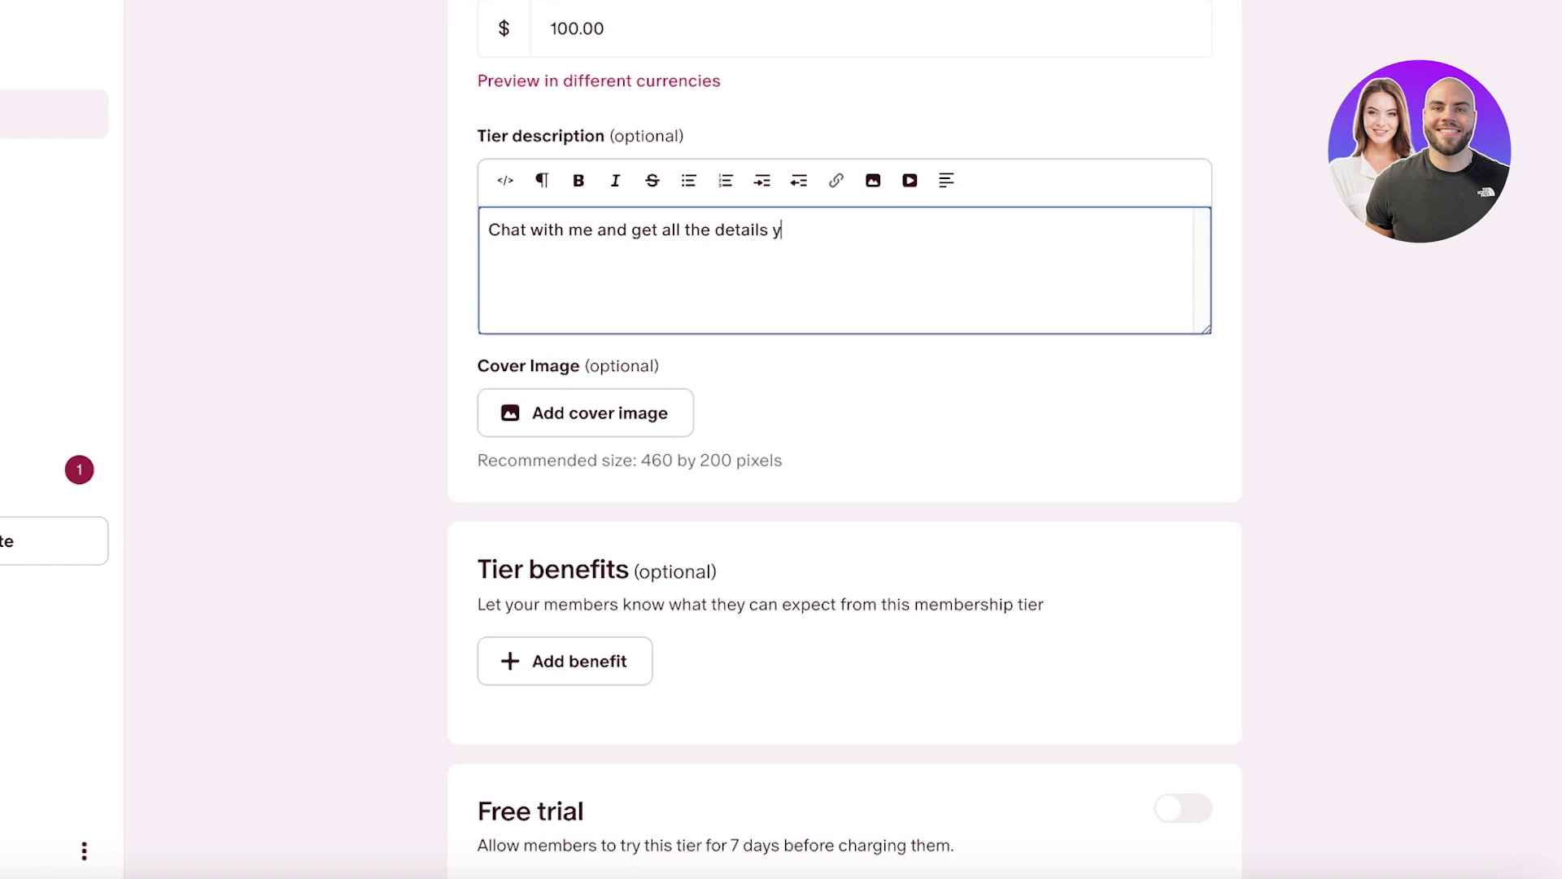
{"action": "type", "text": "ou want"}
{"action": "scroll", "coordinate": [617, 443], "scroll_direction": "down", "scroll_amount": 4}
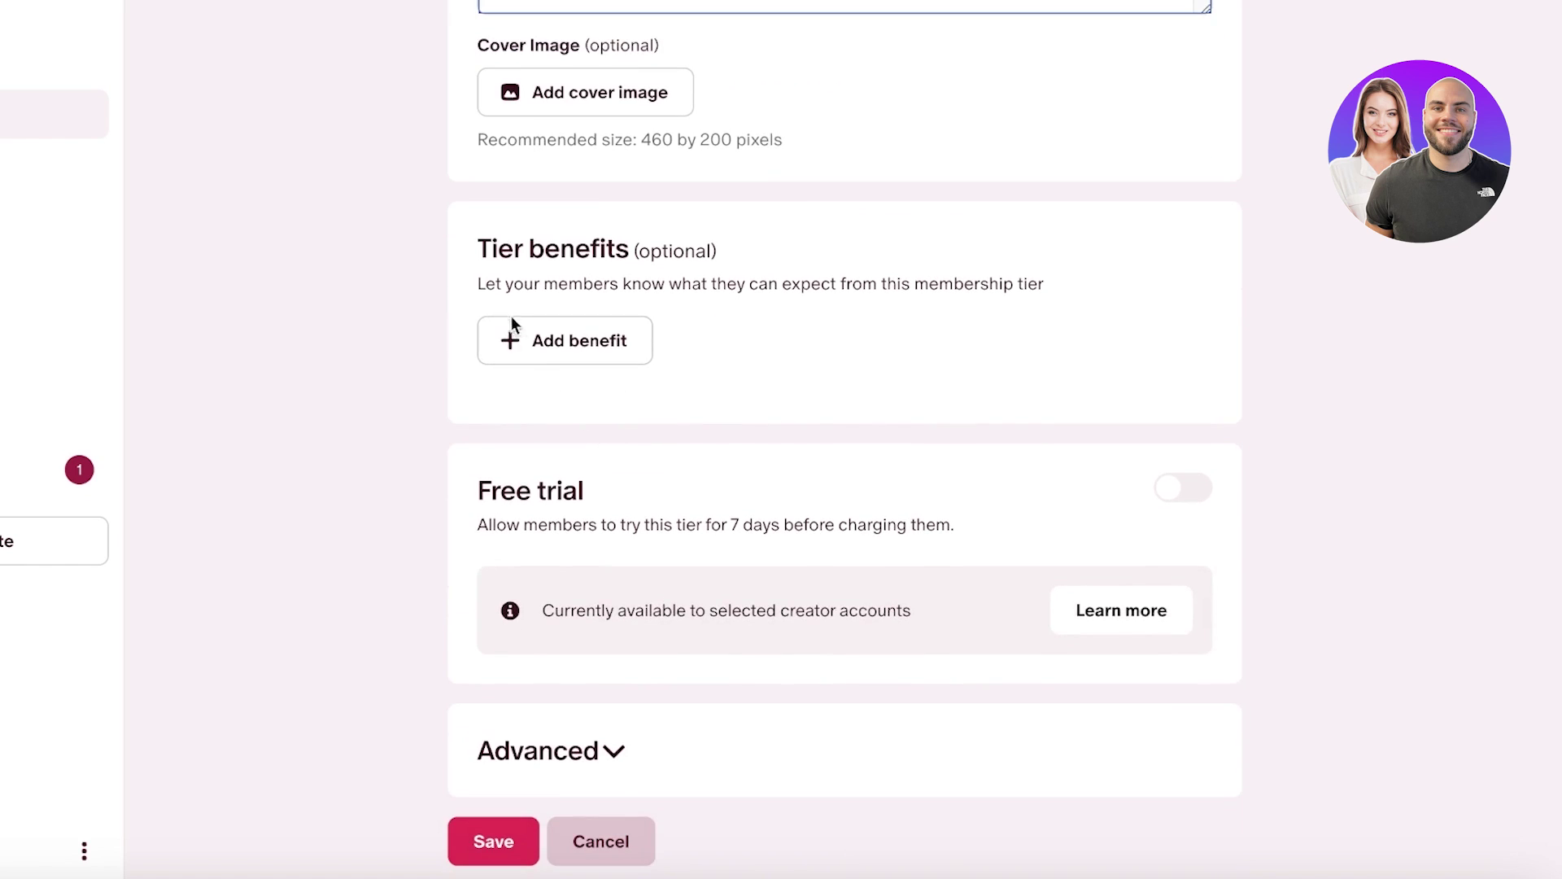
Add the recommended Ad-free content benefit to the VIP's tier.
{"action": "left_click", "coordinate": [540, 361]}
{"action": "left_click", "coordinate": [703, 543]}
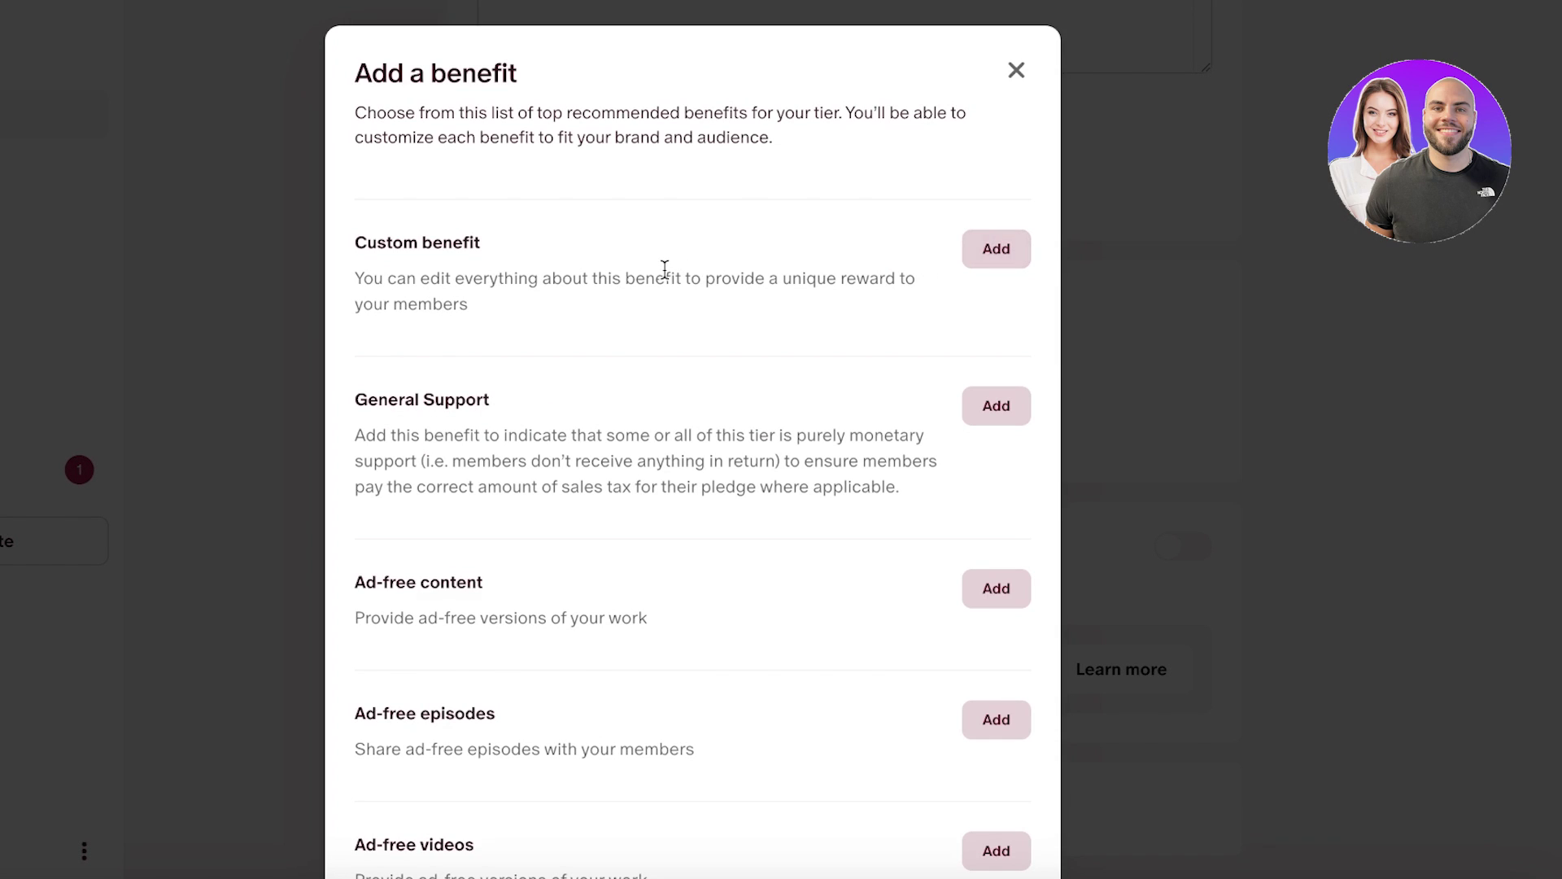
{"action": "scroll", "coordinate": [814, 297], "scroll_direction": "down", "scroll_amount": 3}
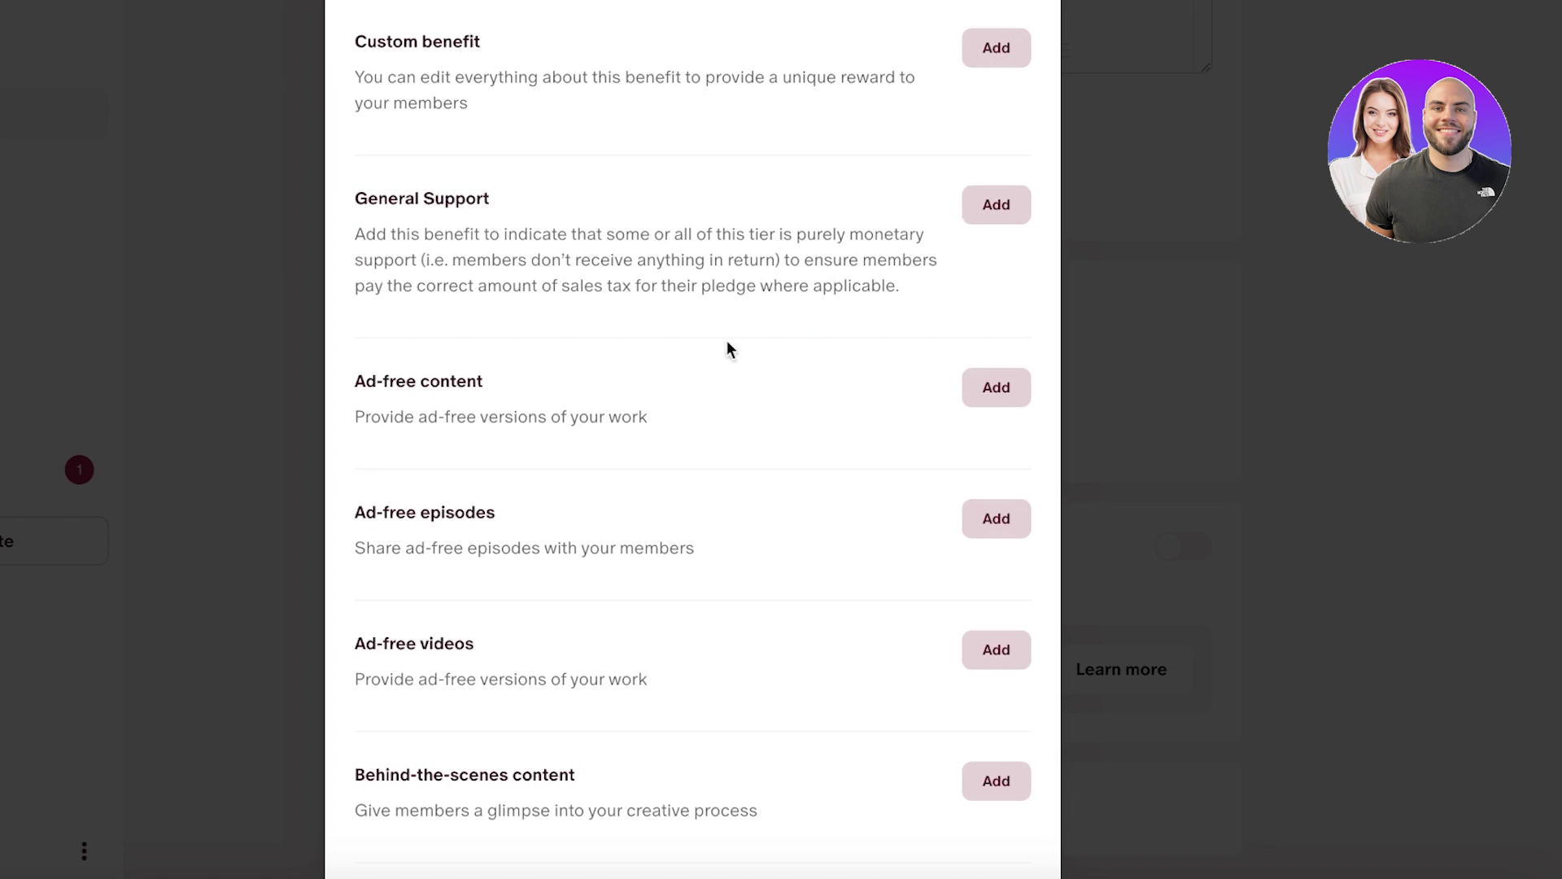
{"action": "scroll", "coordinate": [854, 285], "scroll_direction": "down", "scroll_amount": 5}
{"action": "scroll", "coordinate": [875, 281], "scroll_direction": "up", "scroll_amount": 1}
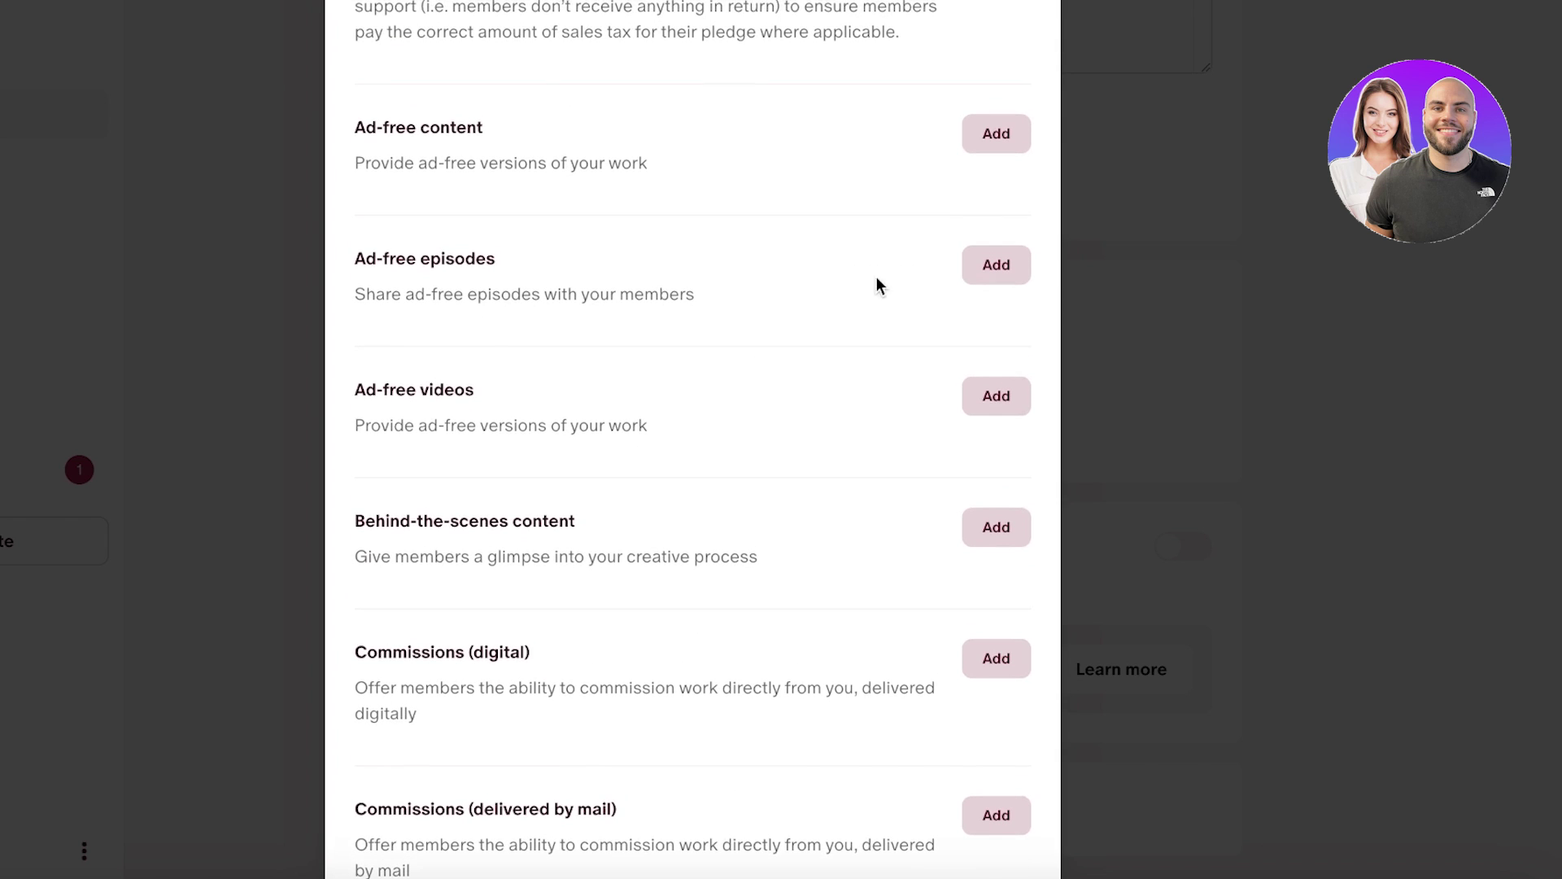
{"action": "left_click", "coordinate": [994, 134]}
{"action": "left_click", "coordinate": [944, 643]}
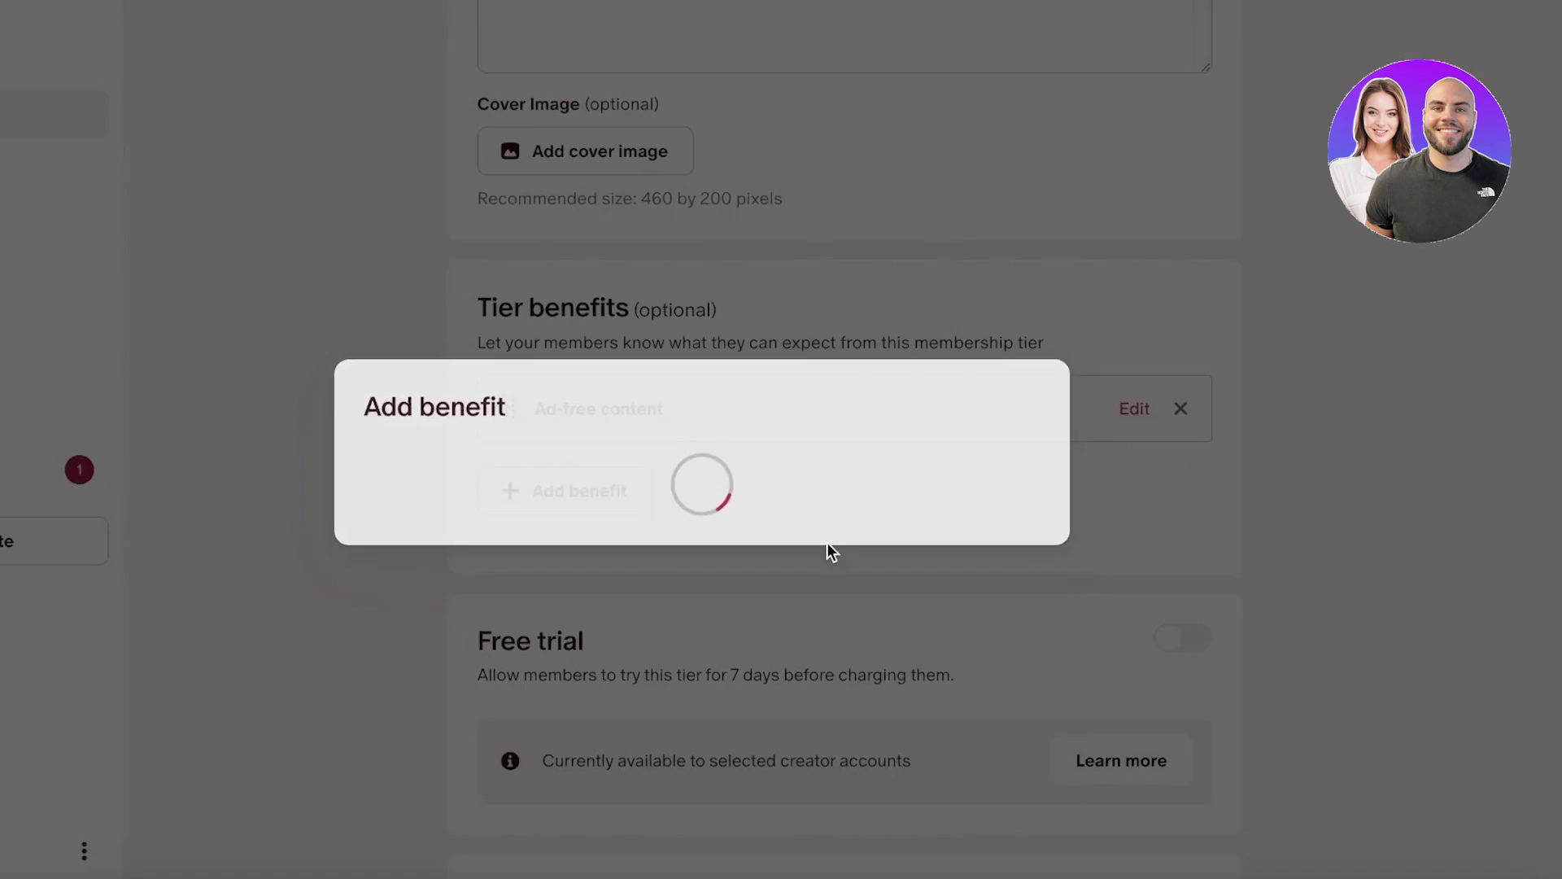
Add the recommended Fan requests benefit to the VIP's tier.
{"action": "left_click", "coordinate": [571, 487]}
{"action": "left_click", "coordinate": [777, 690]}
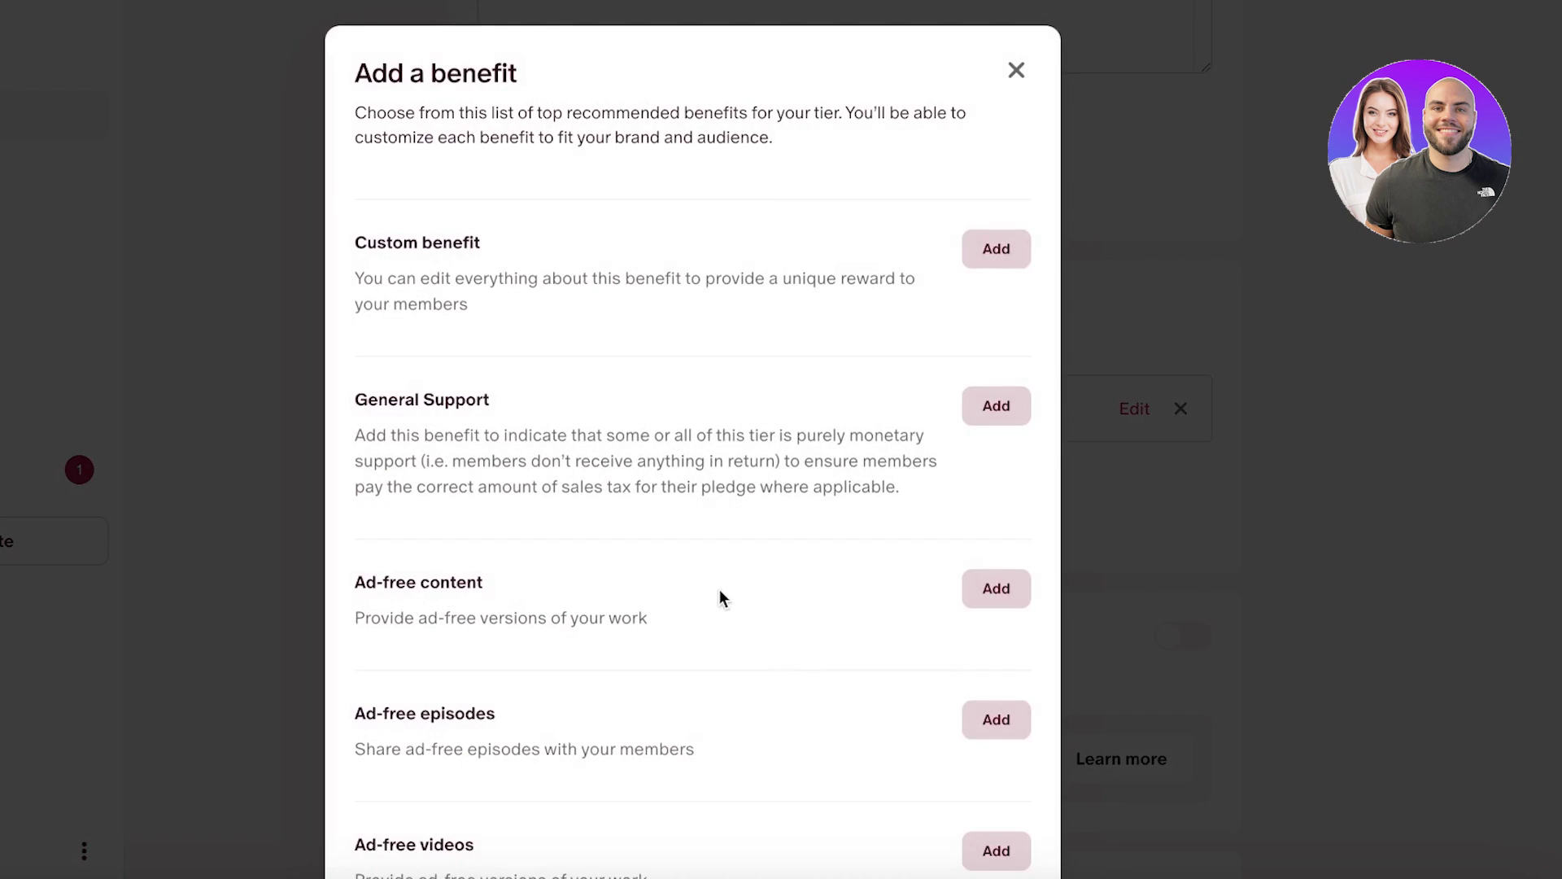
{"action": "scroll", "coordinate": [716, 594], "scroll_direction": "down", "scroll_amount": 15}
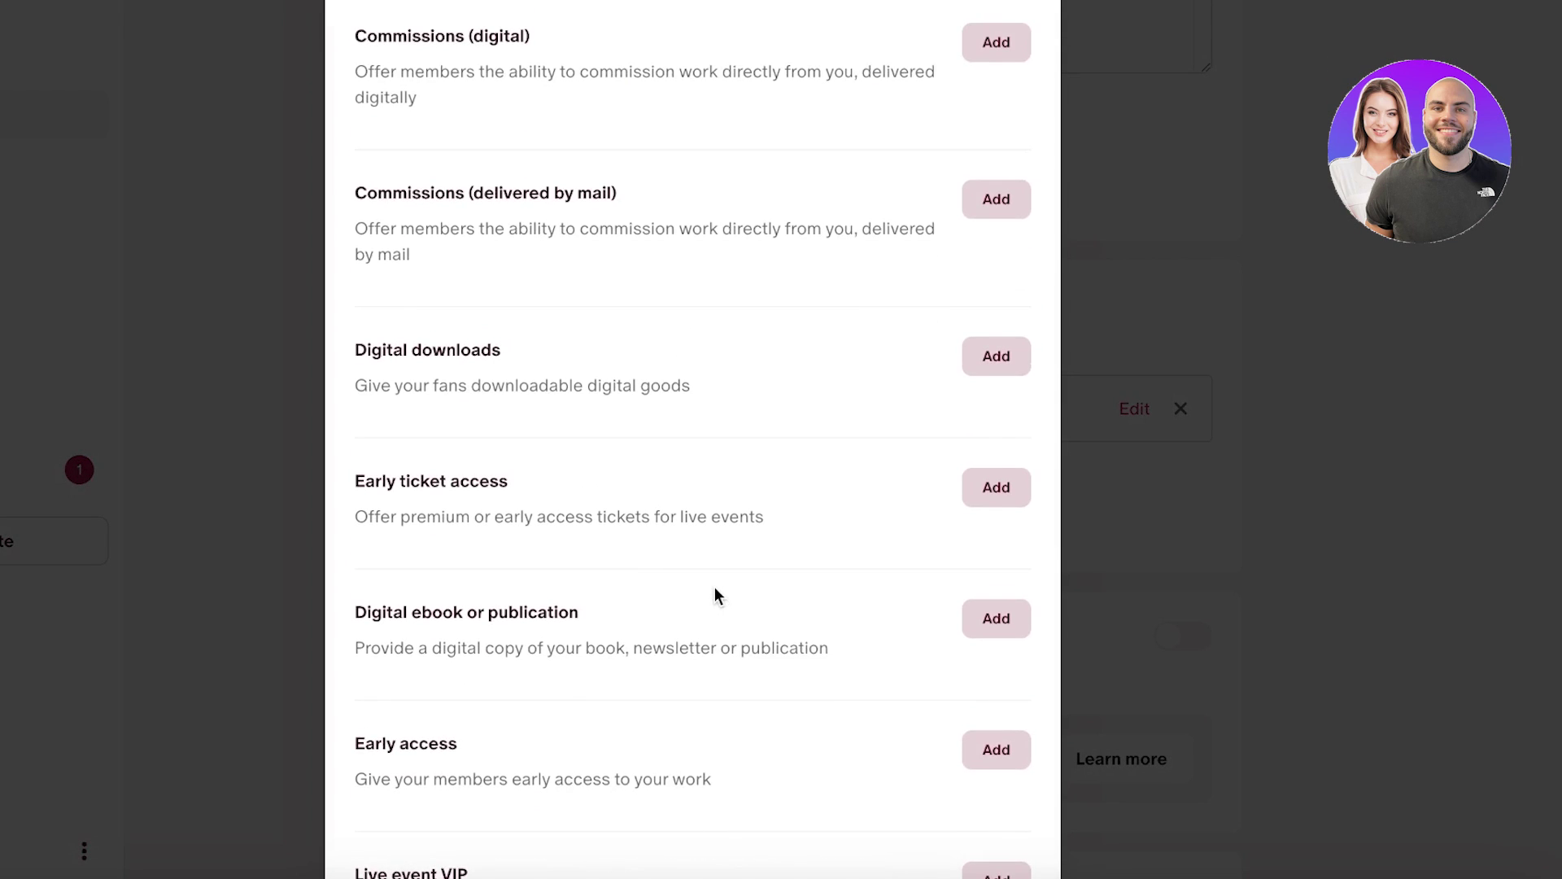
{"action": "left_click", "coordinate": [997, 476]}
{"action": "left_click", "coordinate": [999, 669]}
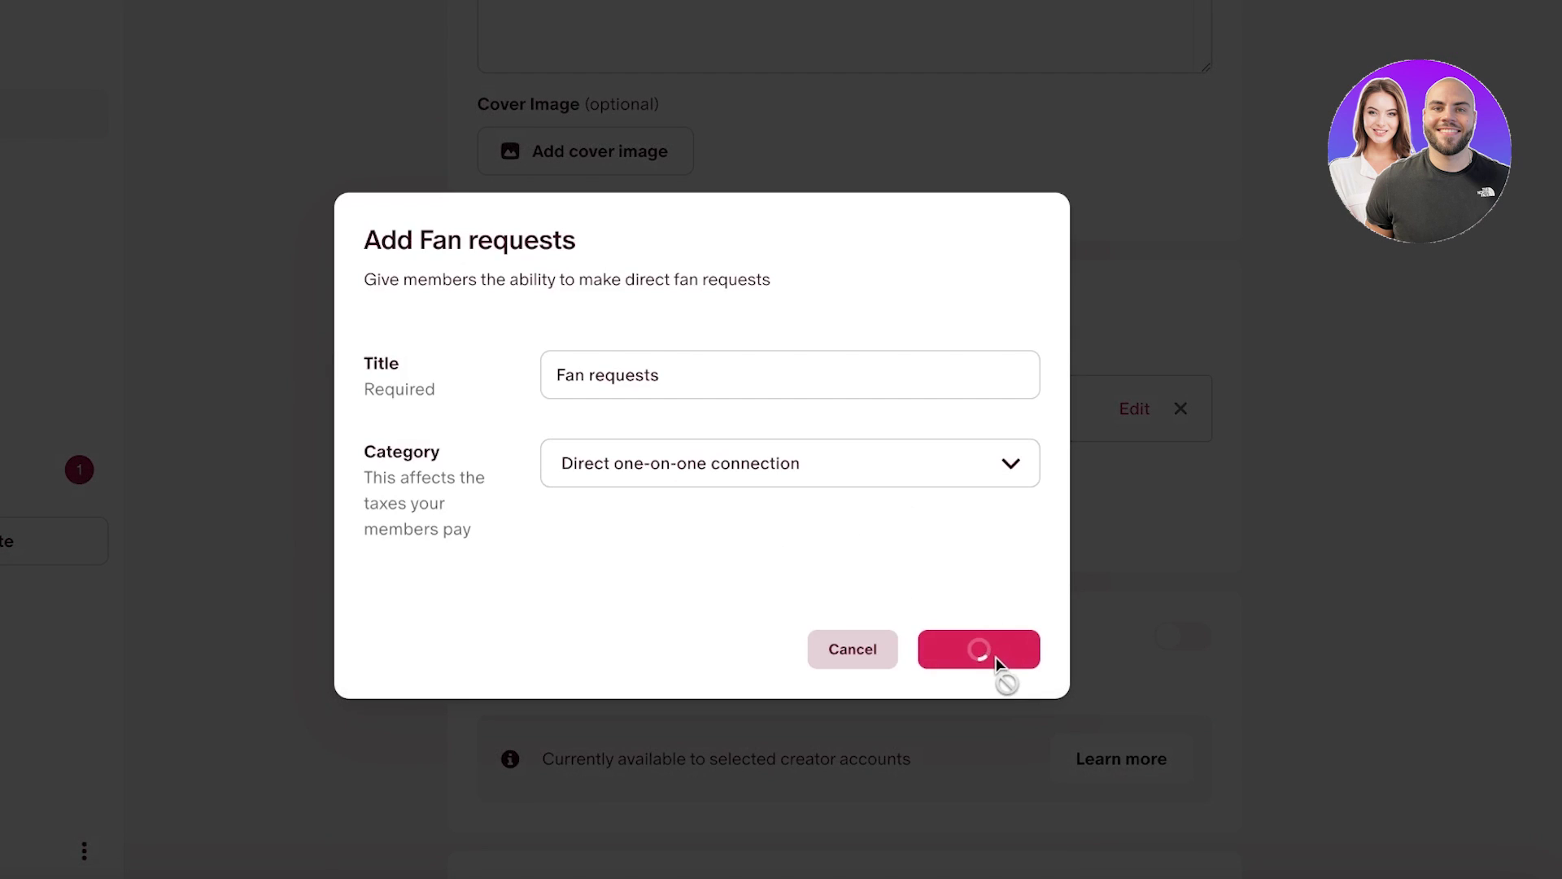
{"action": "scroll", "coordinate": [1123, 243], "scroll_direction": "down", "scroll_amount": 3}
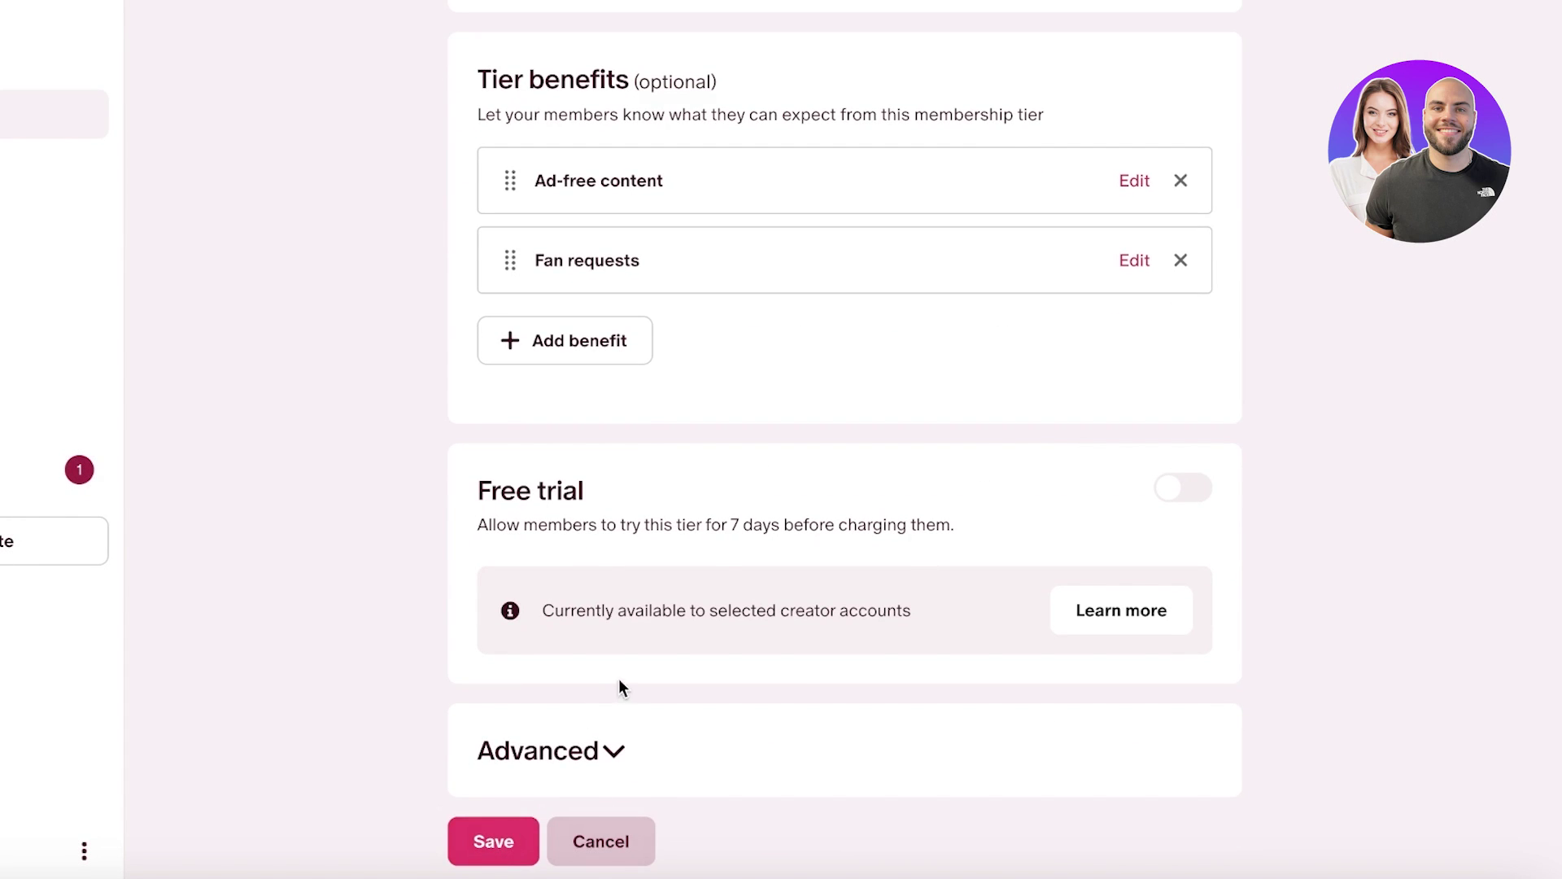
Limit the VIP's tier to a maximum of 100 members in Advanced settings.
{"action": "left_click", "coordinate": [582, 753]}
{"action": "scroll", "coordinate": [580, 704], "scroll_direction": "down", "scroll_amount": 5}
{"action": "left_click", "coordinate": [612, 497]}
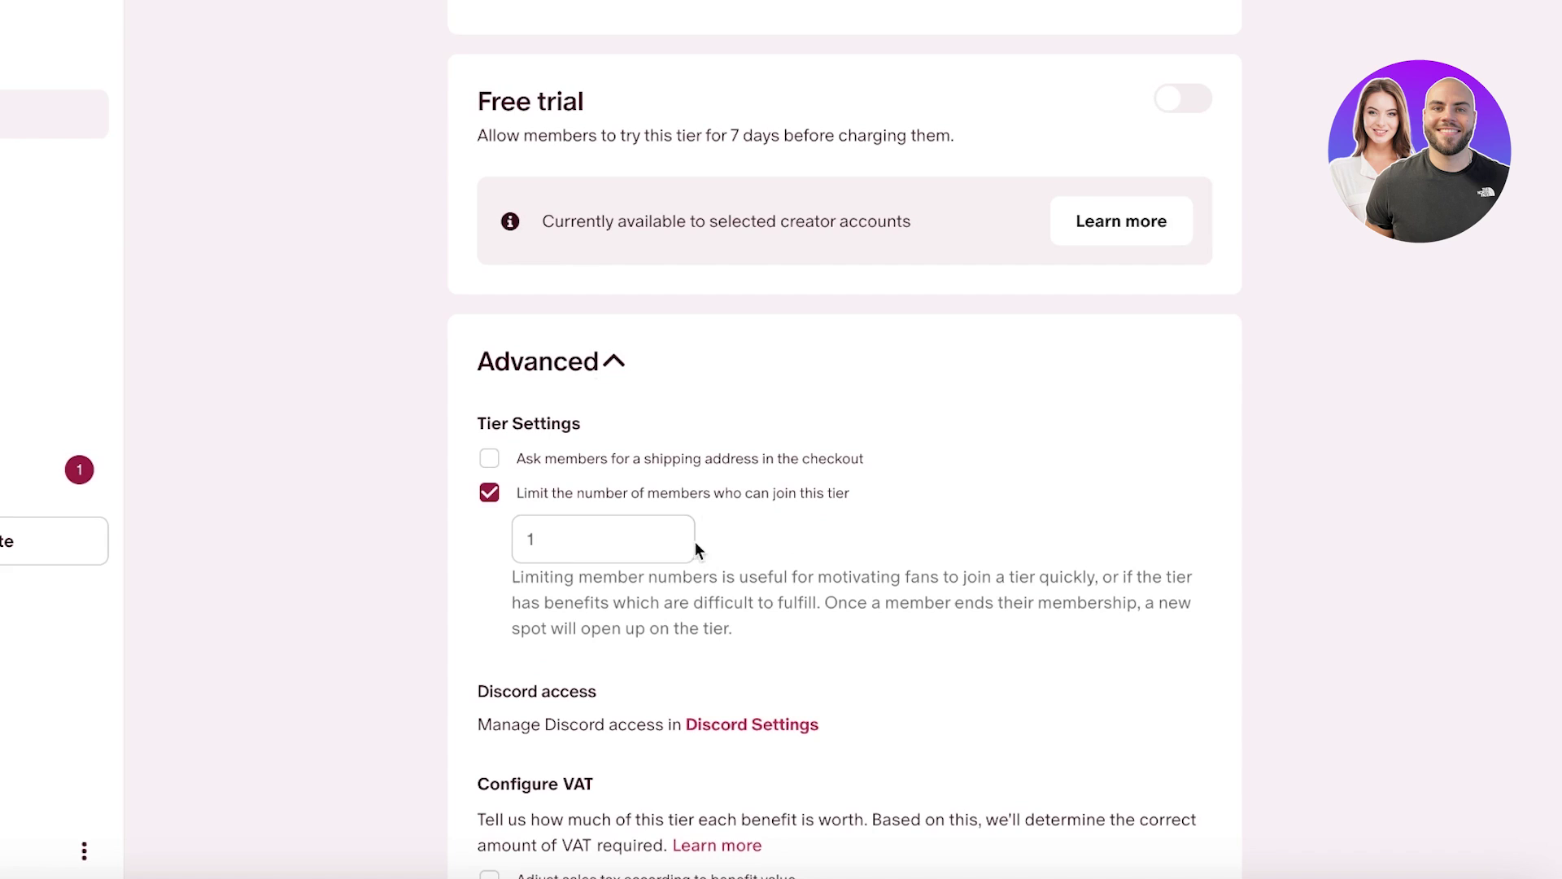
{"action": "left_click", "coordinate": [636, 532]}
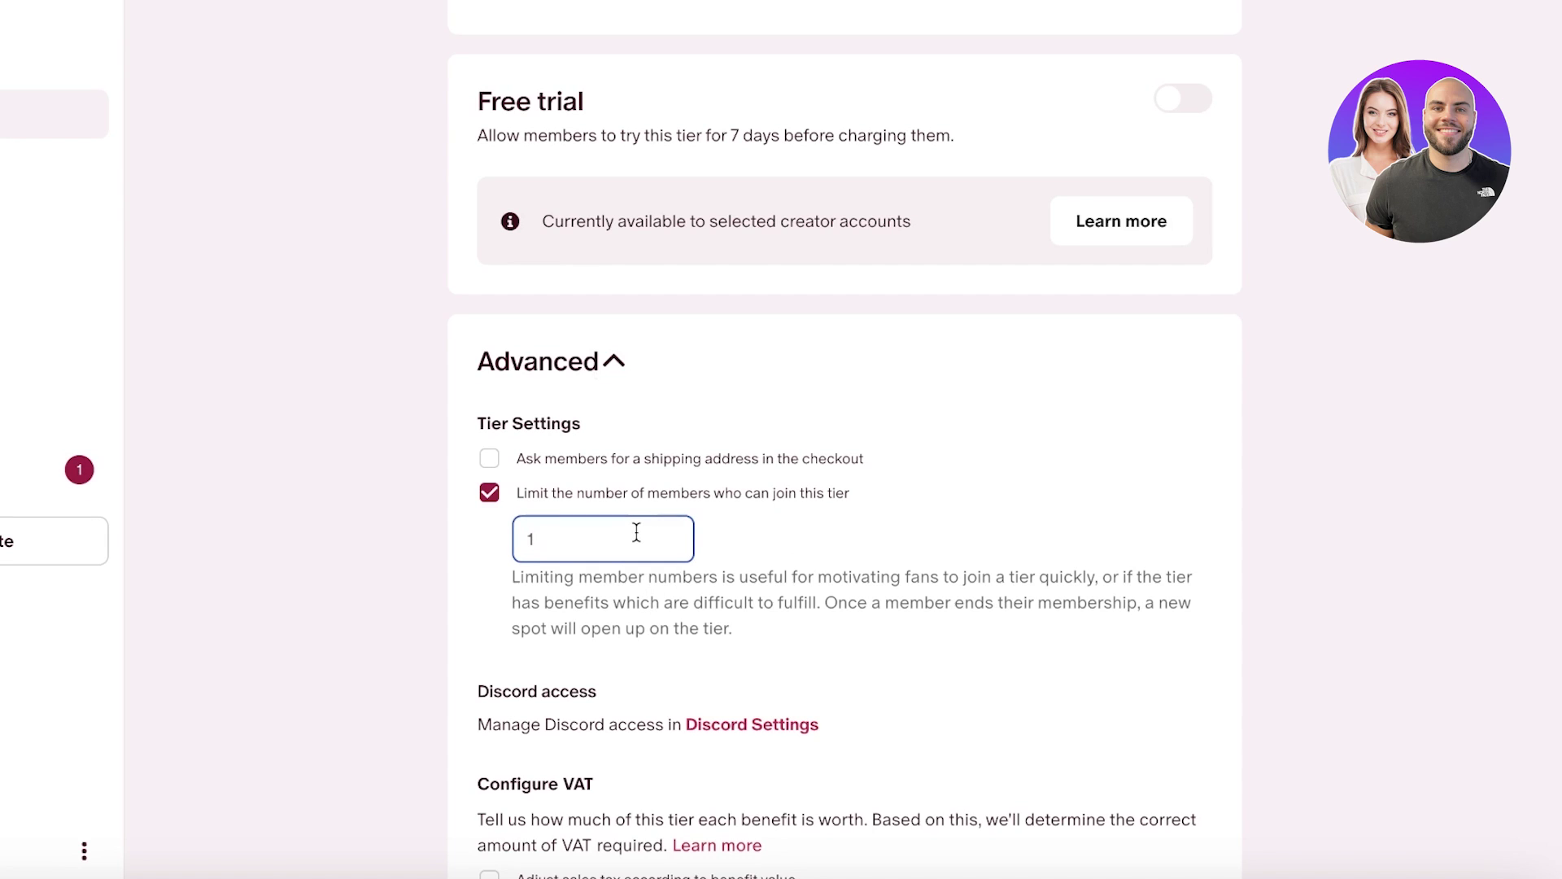
{"action": "type", "text": "00"}
{"action": "key", "text": "BackSpace"}
{"action": "key", "text": "BackSpace"}
{"action": "key", "text": "Right"}
{"action": "type", "text": "00"}
{"action": "left_click", "coordinate": [776, 519]}
Save the VIP's tier and return to the Membership page.
{"action": "scroll", "coordinate": [774, 515], "scroll_direction": "down", "scroll_amount": 2}
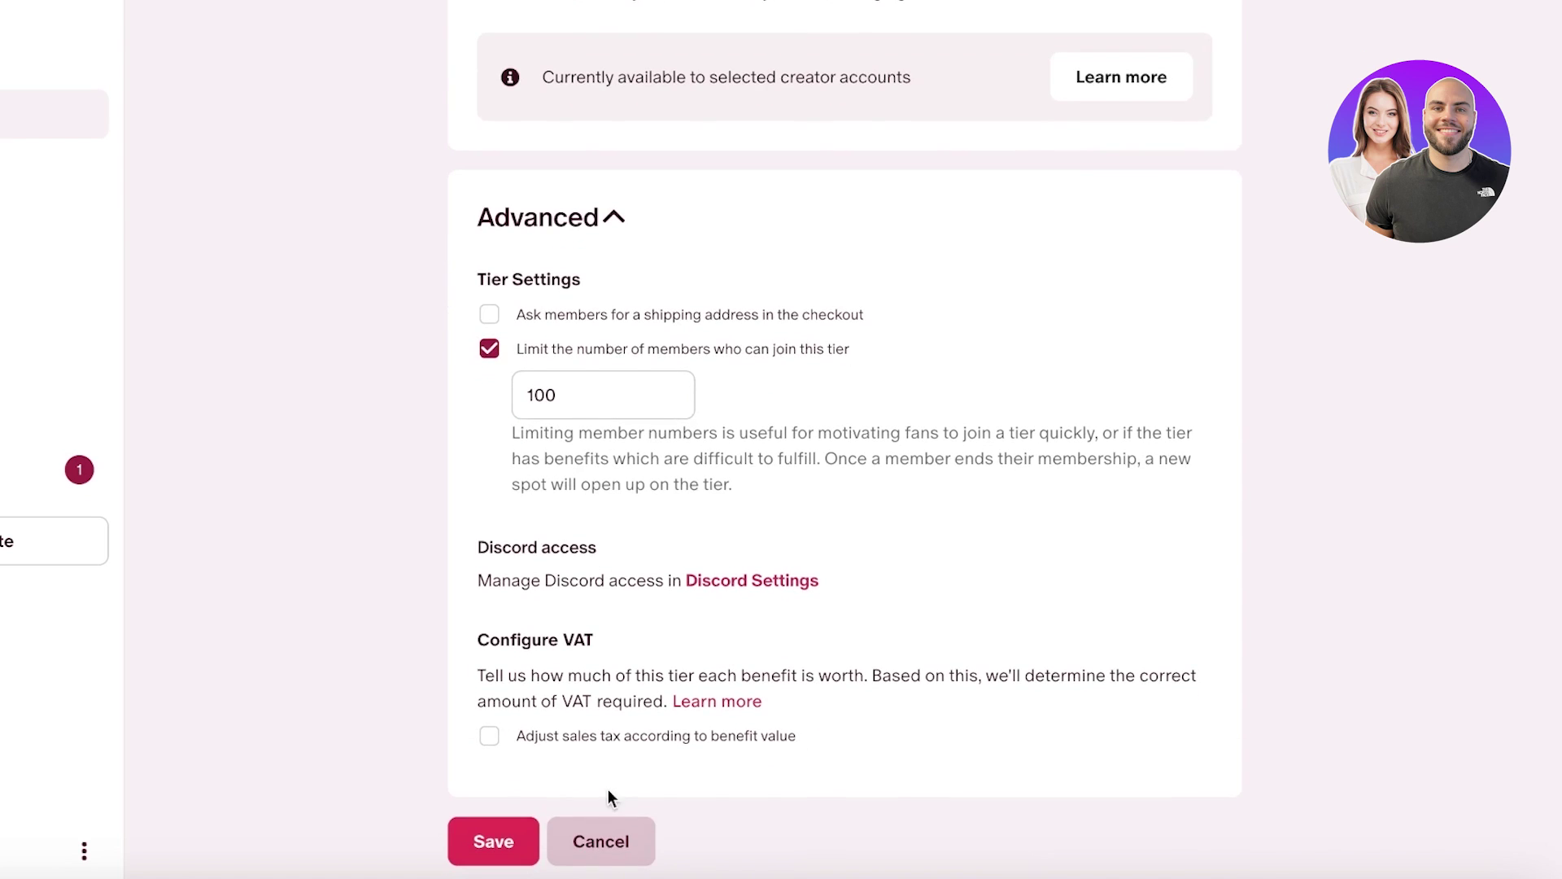
{"action": "left_click", "coordinate": [510, 822]}
{"action": "scroll", "coordinate": [802, 578], "scroll_direction": "down", "scroll_amount": 4}
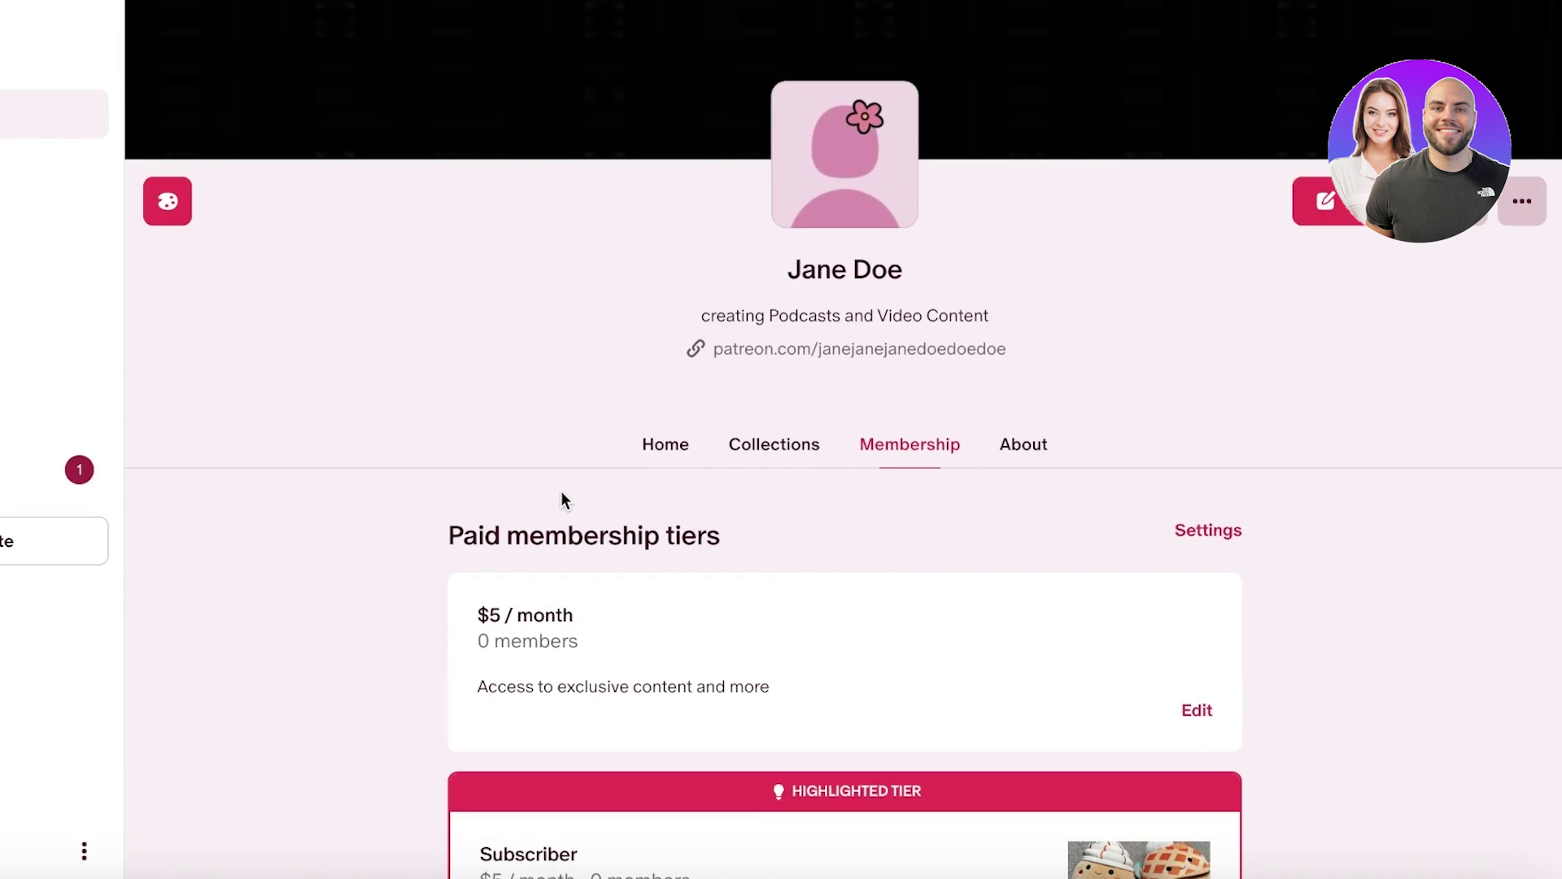
Open the Collections section and dismiss the New collection form without creating anything.
{"action": "left_click", "coordinate": [765, 443]}
{"action": "scroll", "coordinate": [765, 444], "scroll_direction": "down", "scroll_amount": 1}
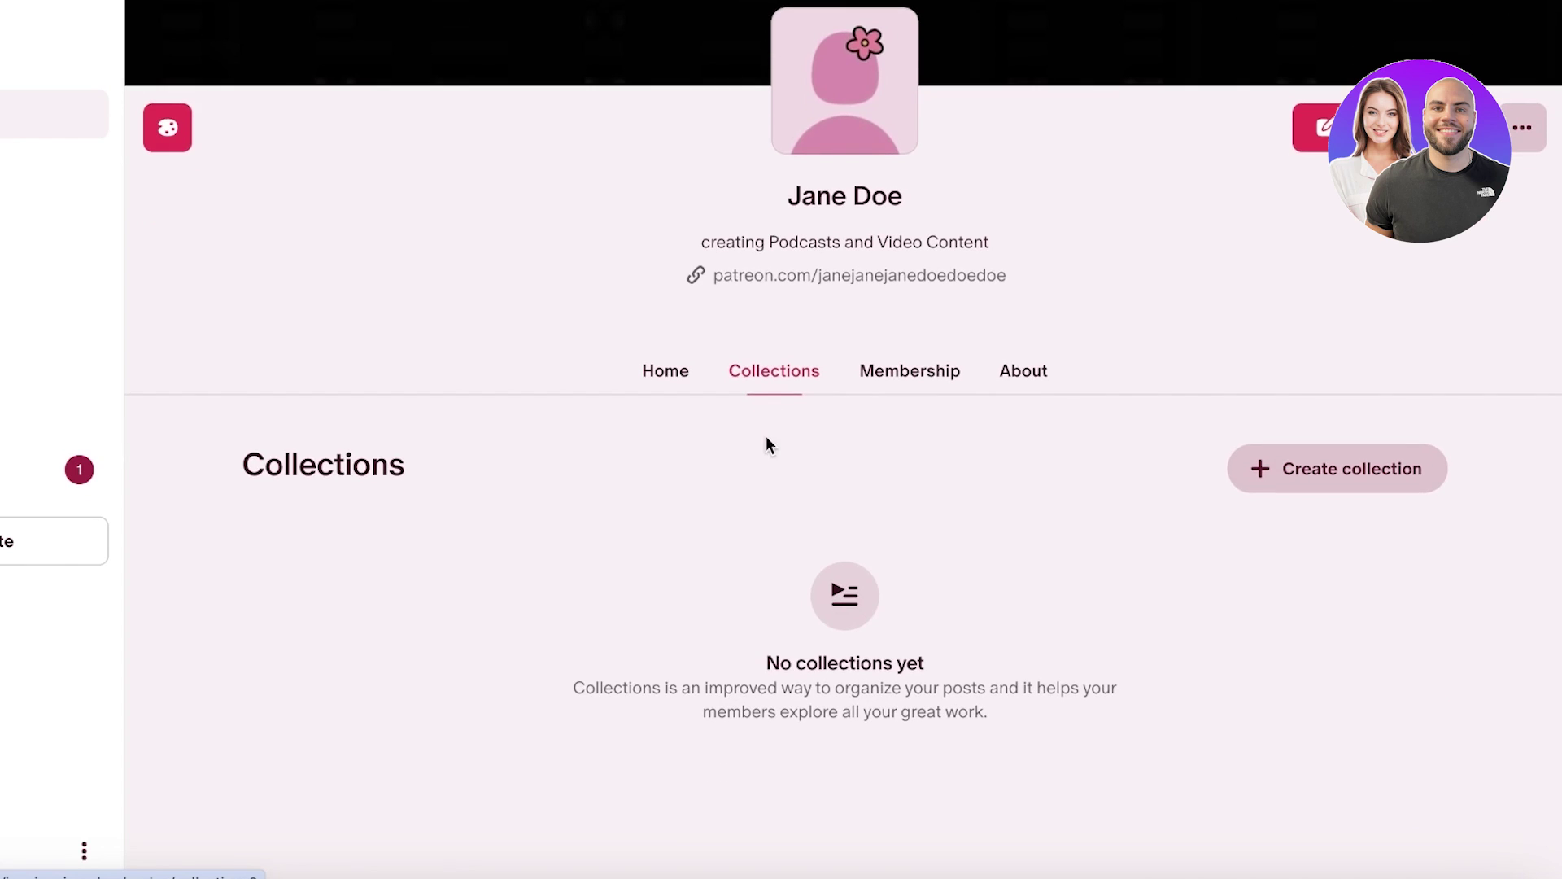
{"action": "left_click", "coordinate": [1356, 470]}
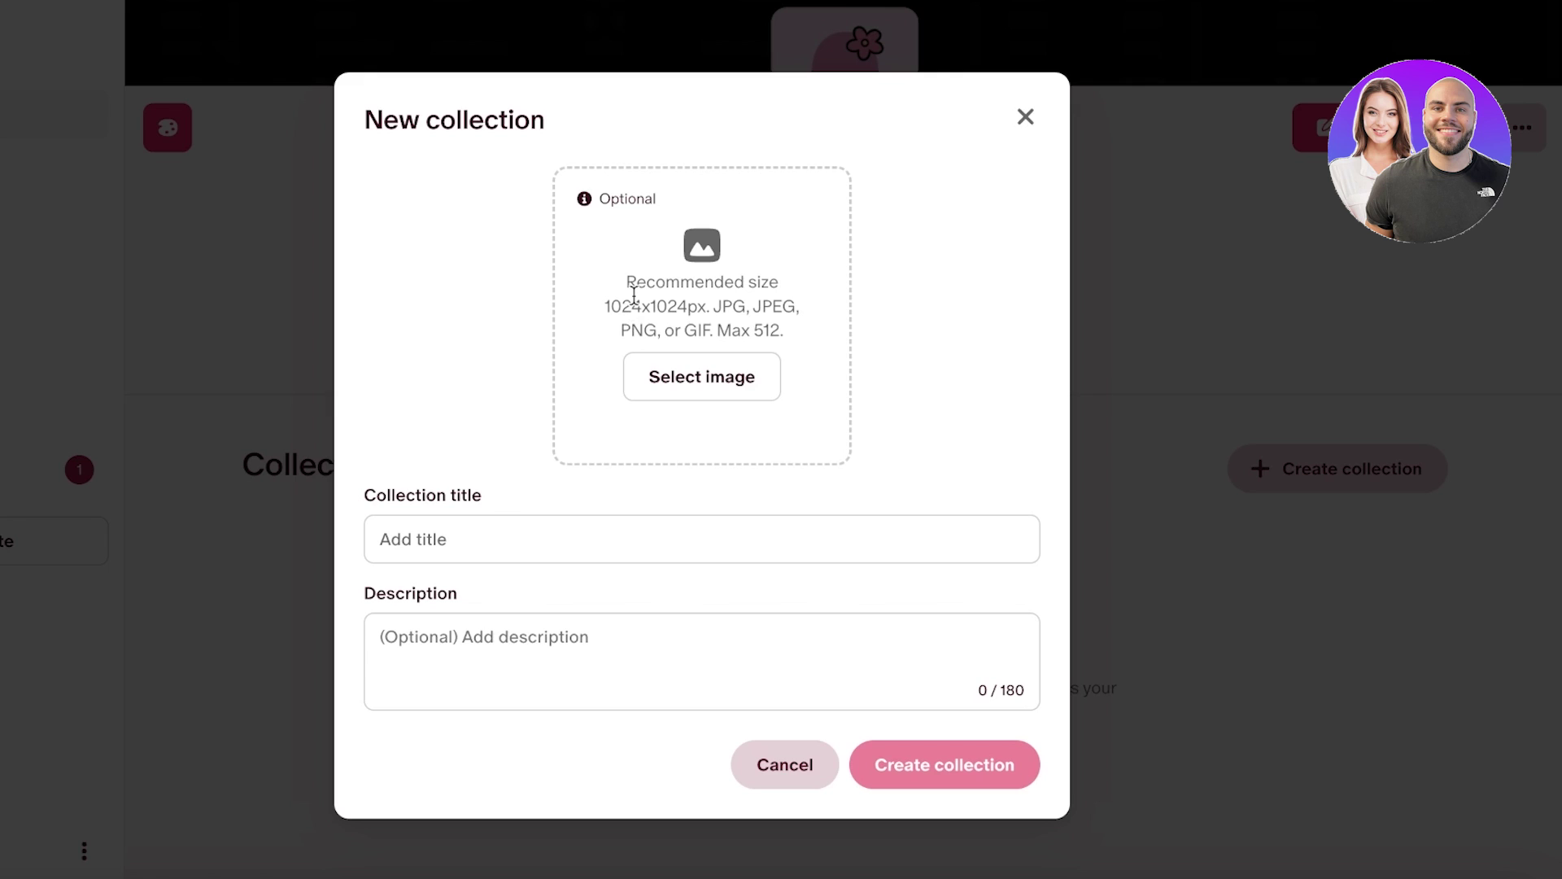
{"action": "left_click", "coordinate": [1027, 119]}
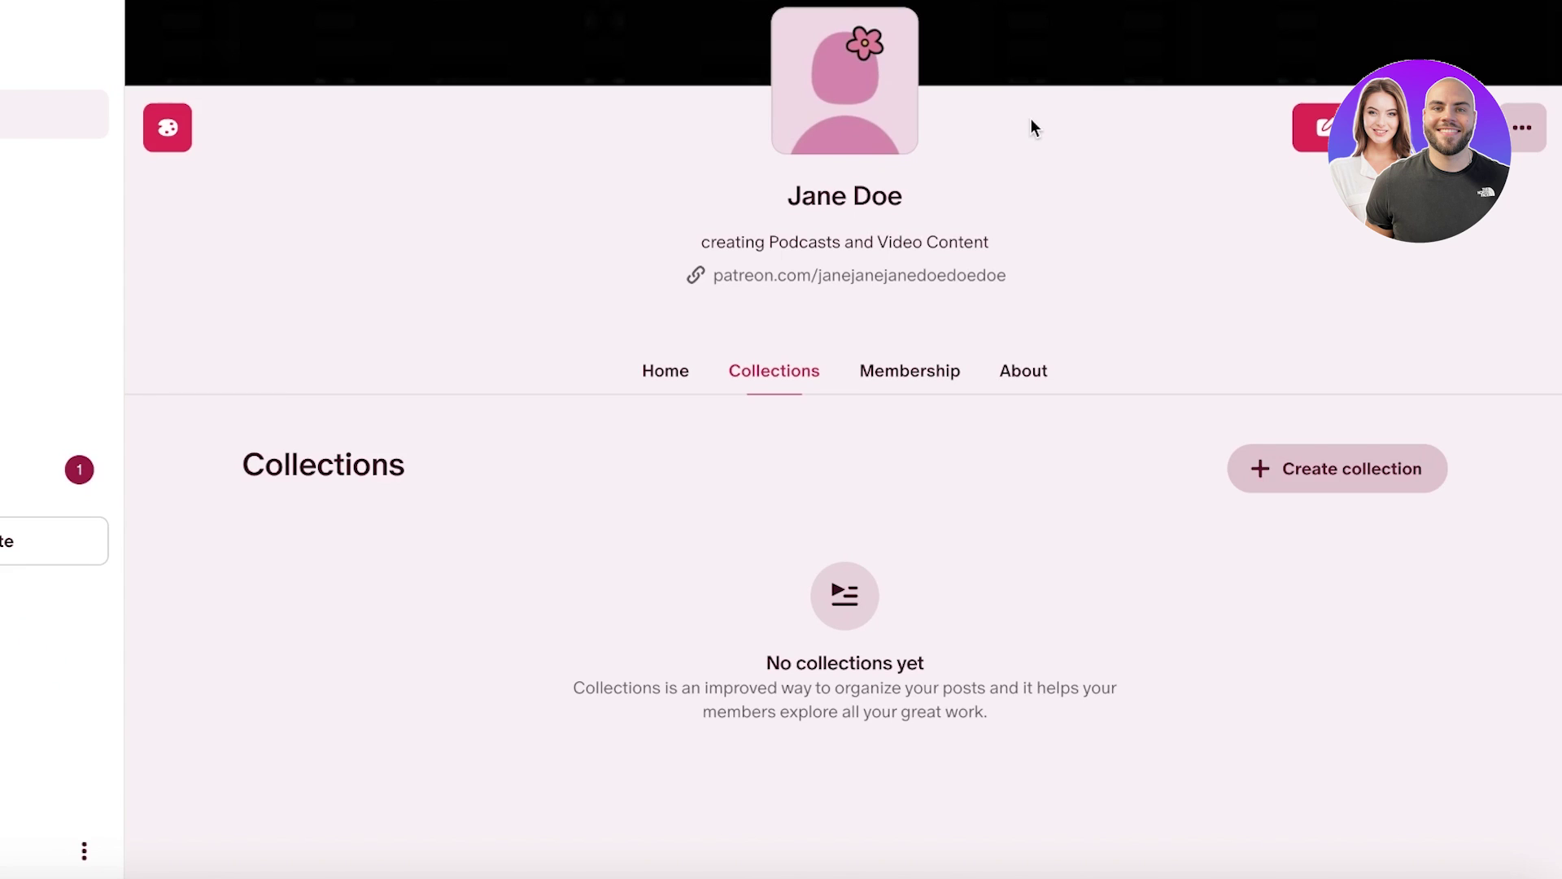
Create a text post titled 'Hey Patreon subs, what kind do you guys want? Let me know in the next poll'.
{"action": "left_click", "coordinate": [1314, 127]}
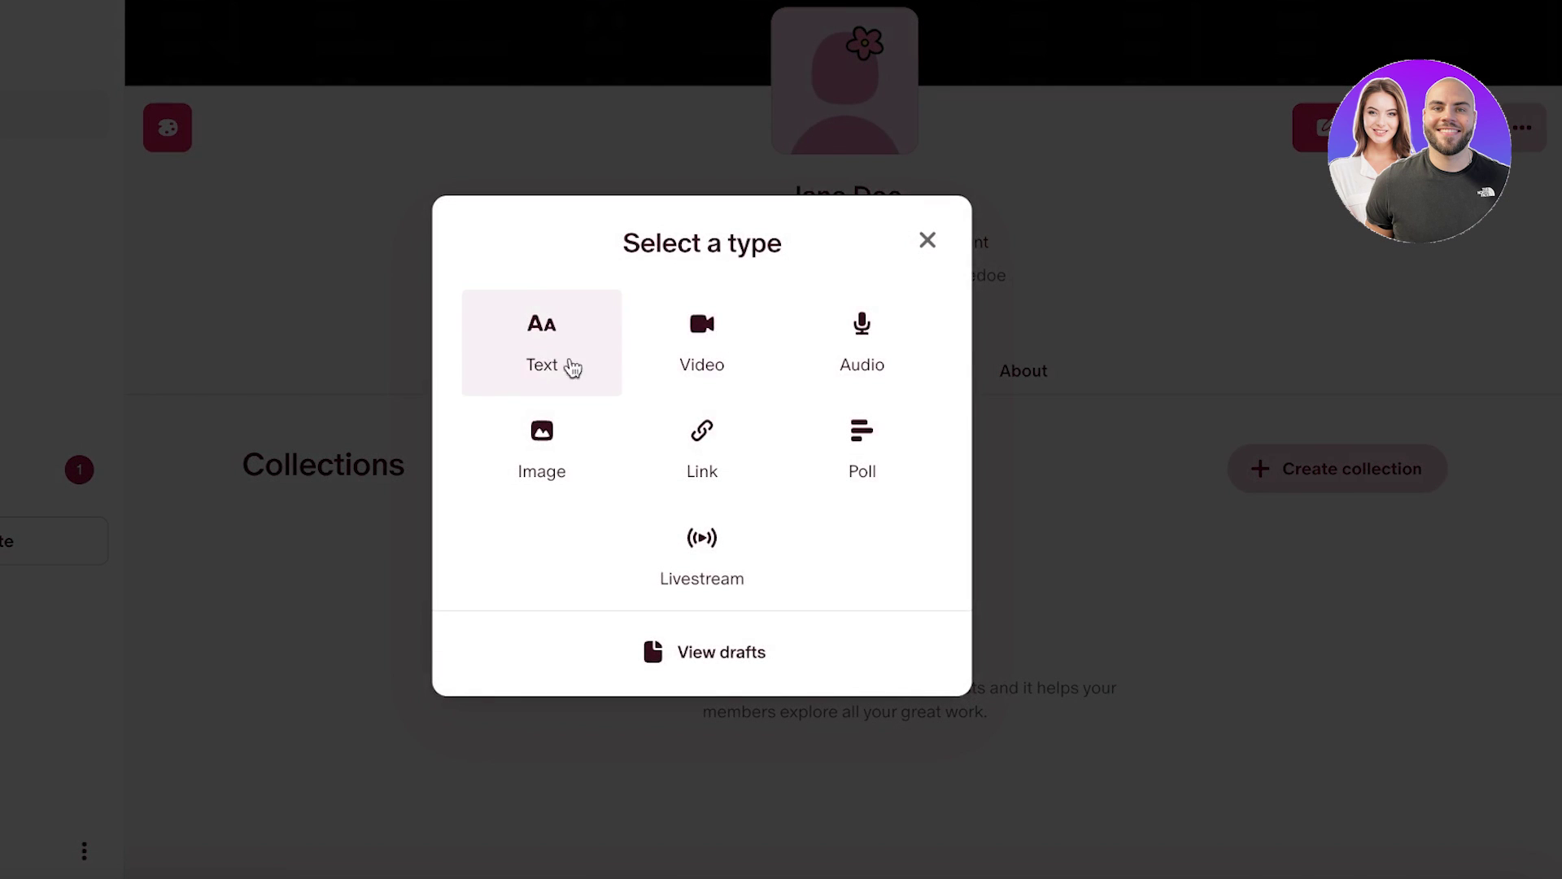
{"action": "left_click", "coordinate": [693, 384]}
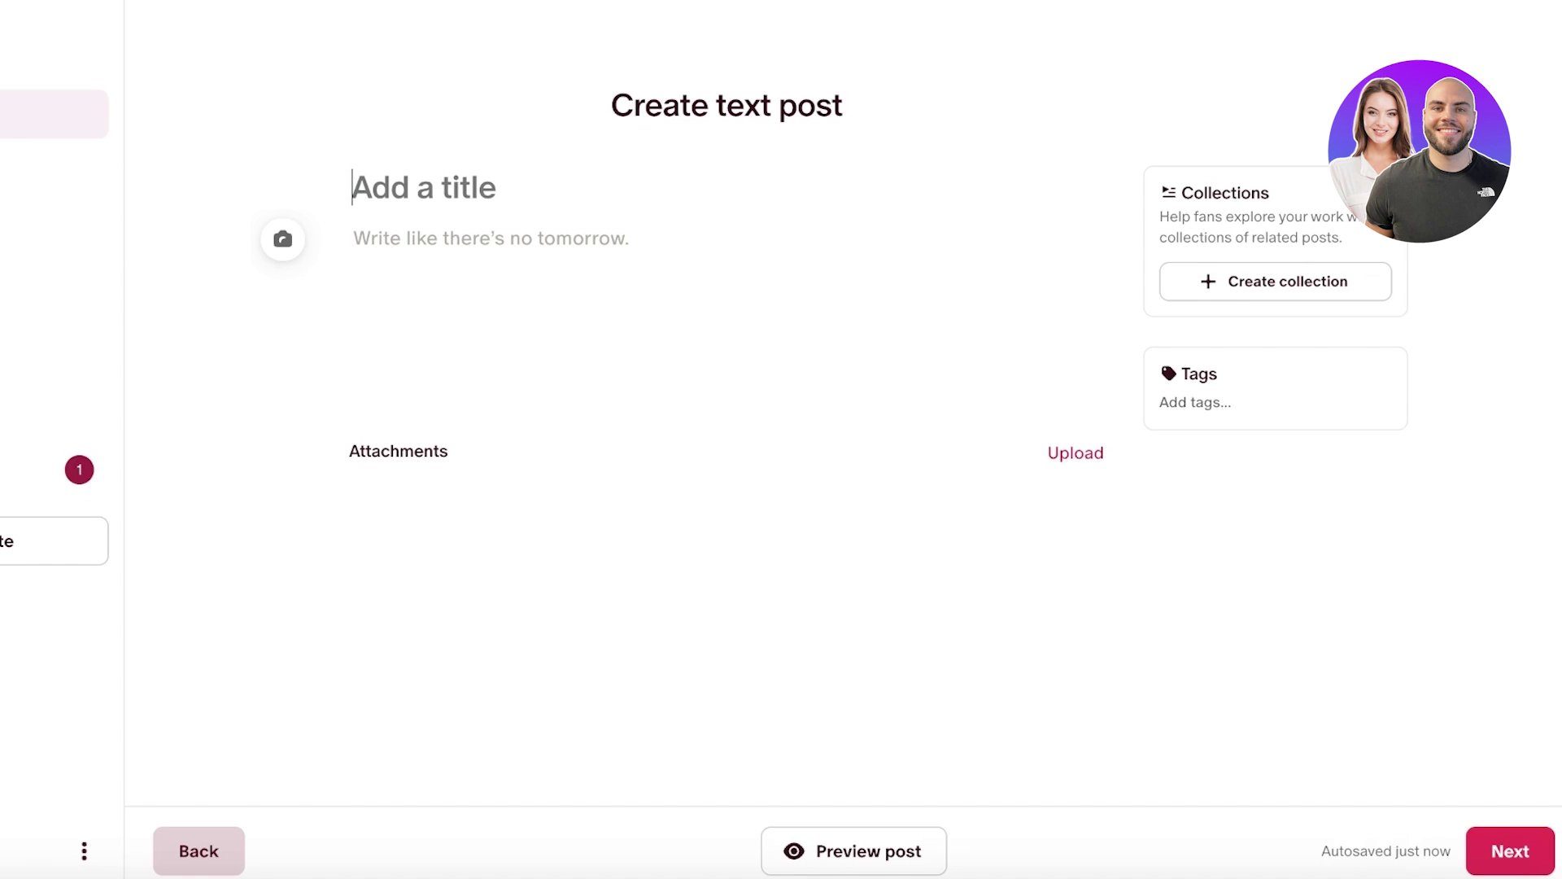
{"action": "type", "text": "Hey Patreon subs, what w"}
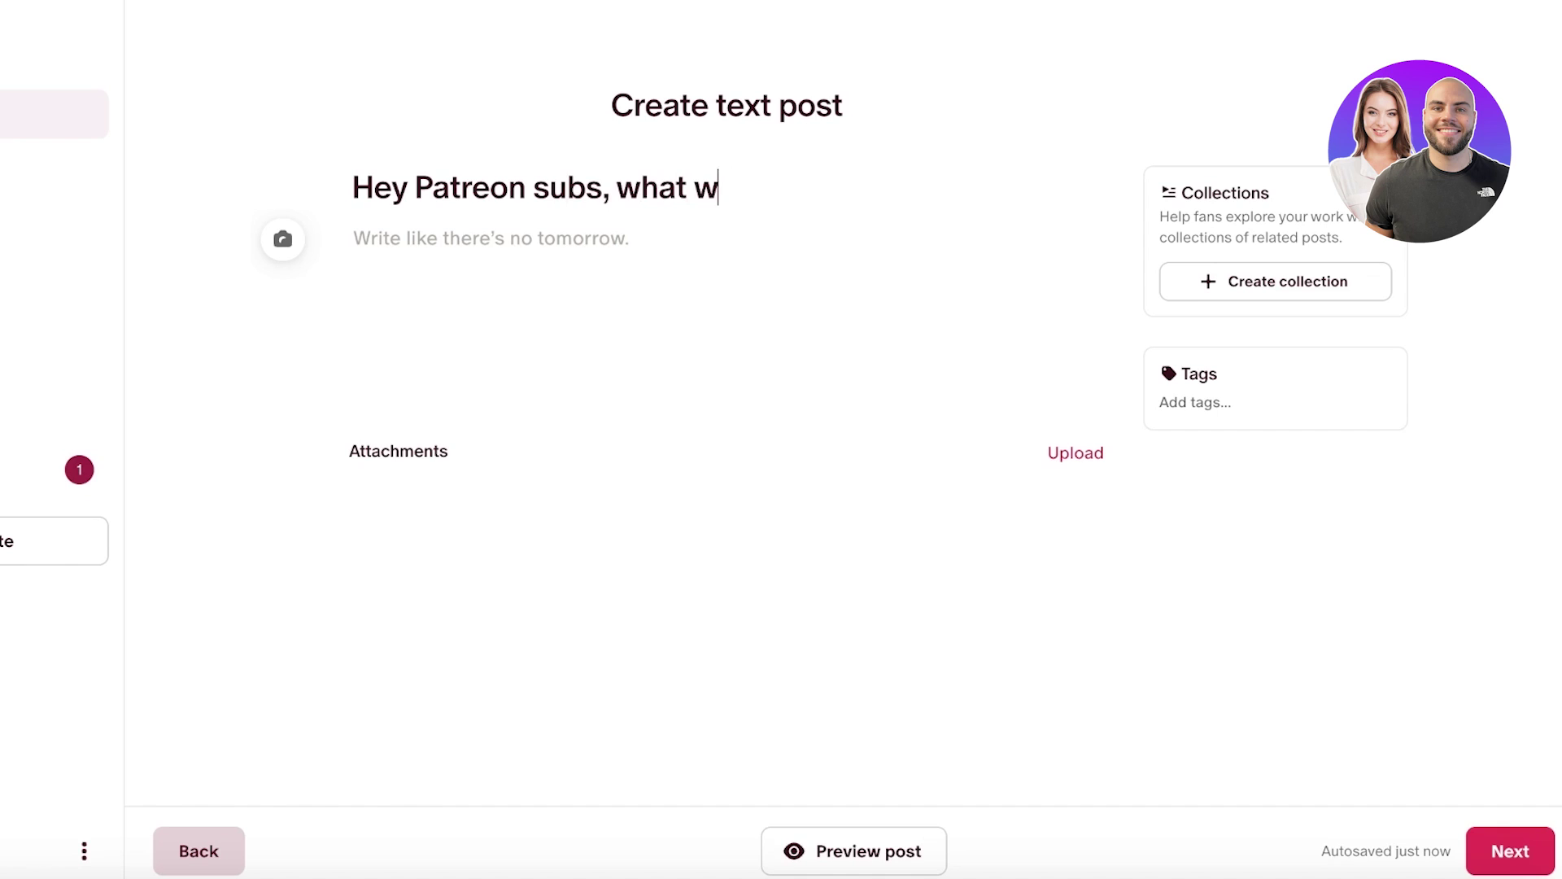
{"action": "key", "text": "BackSpace"}
{"action": "type", "text": "kind do you guys want? Let me kn"}
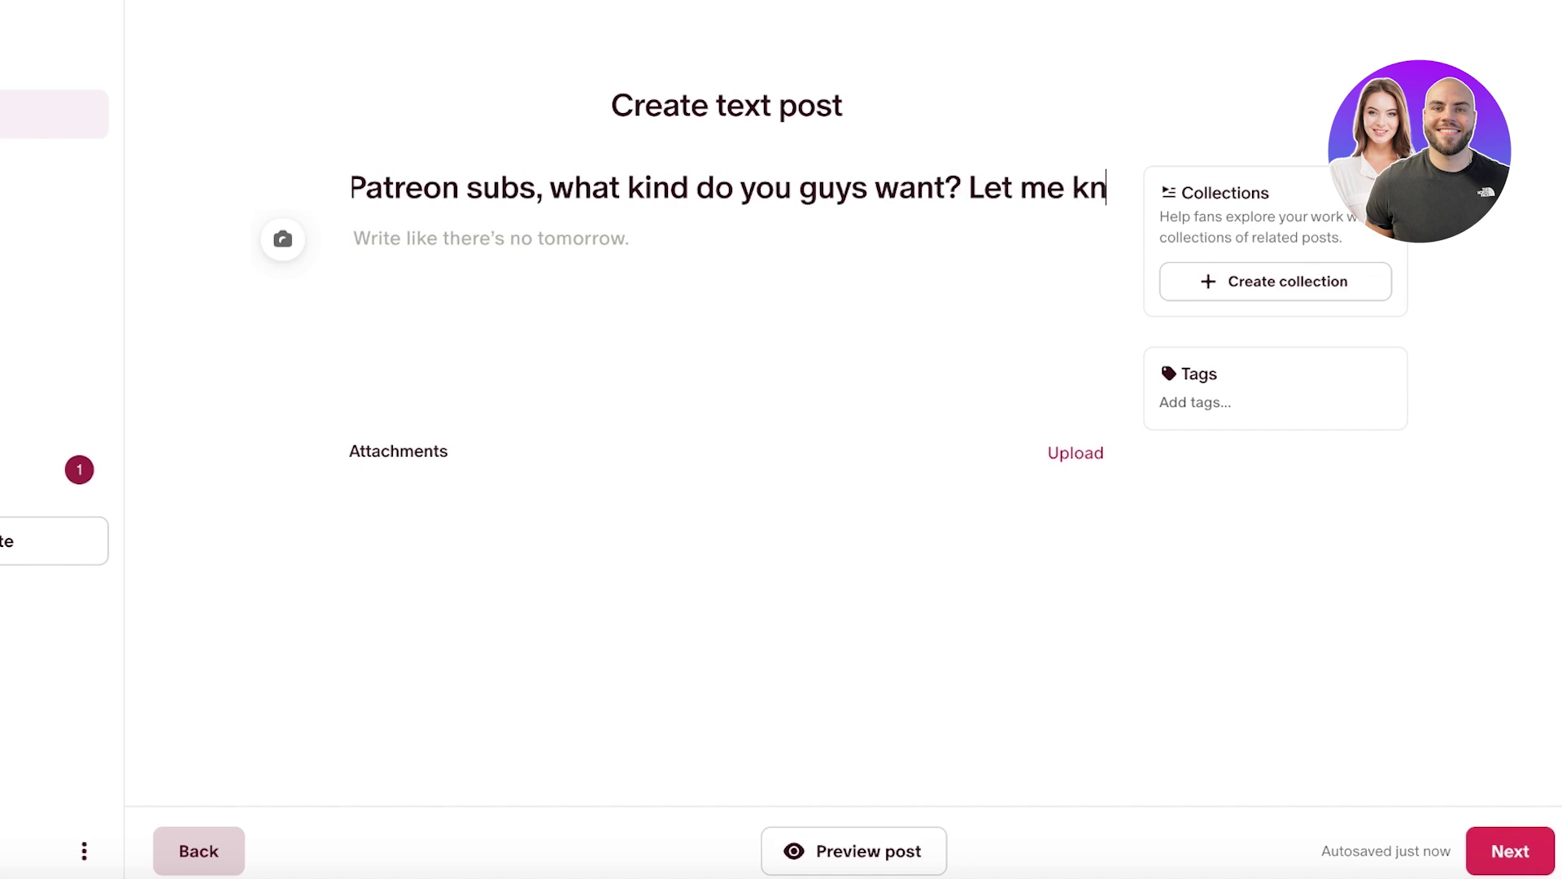
{"action": "type", "text": "ow in the next poll"}
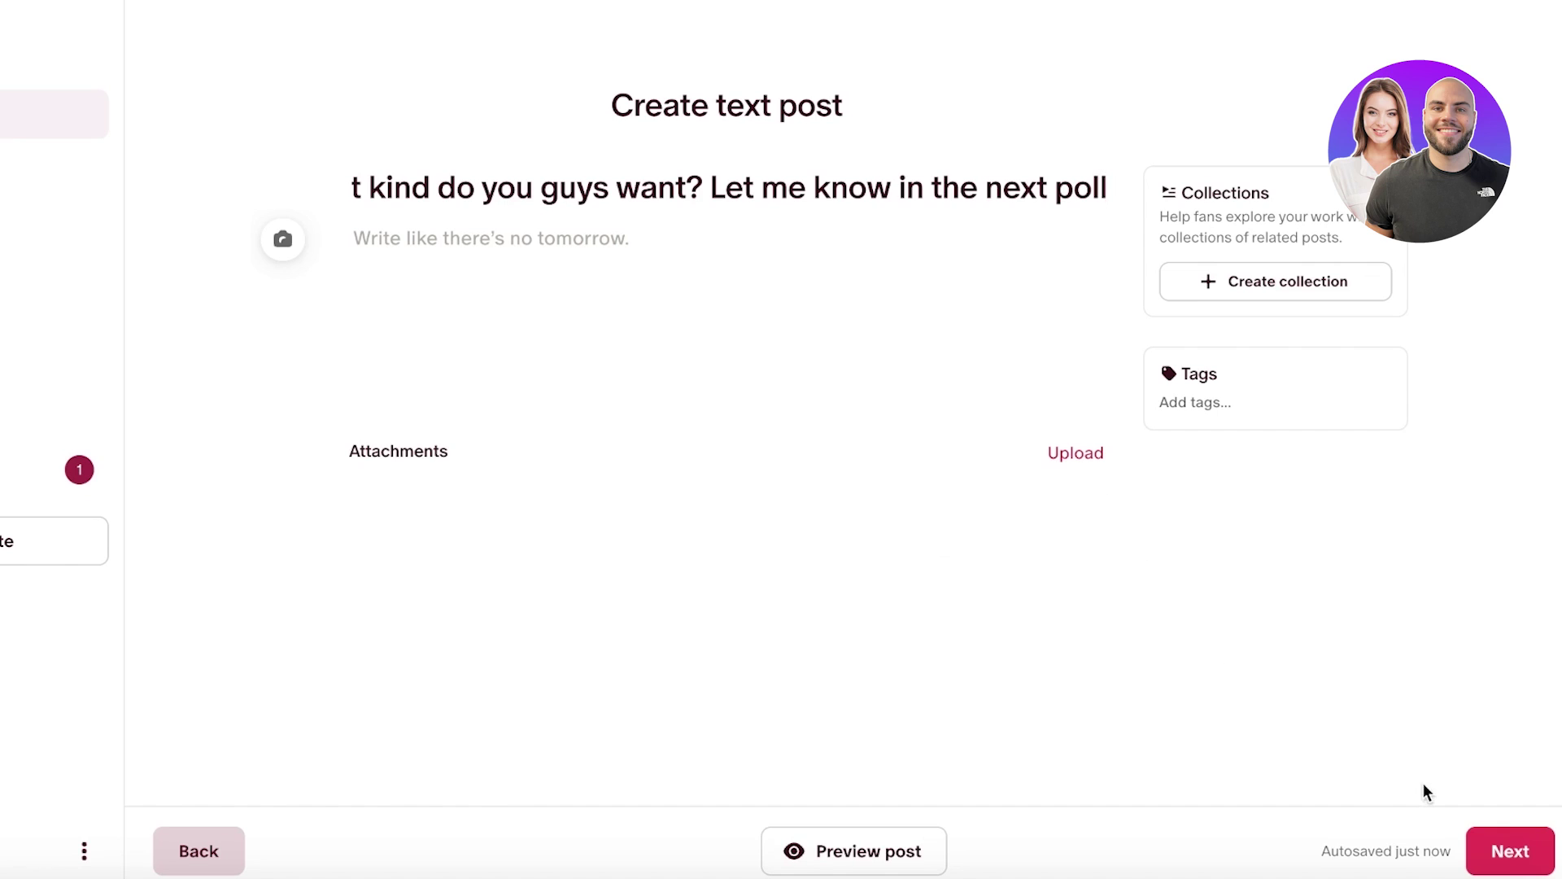
{"action": "left_click", "coordinate": [1523, 862]}
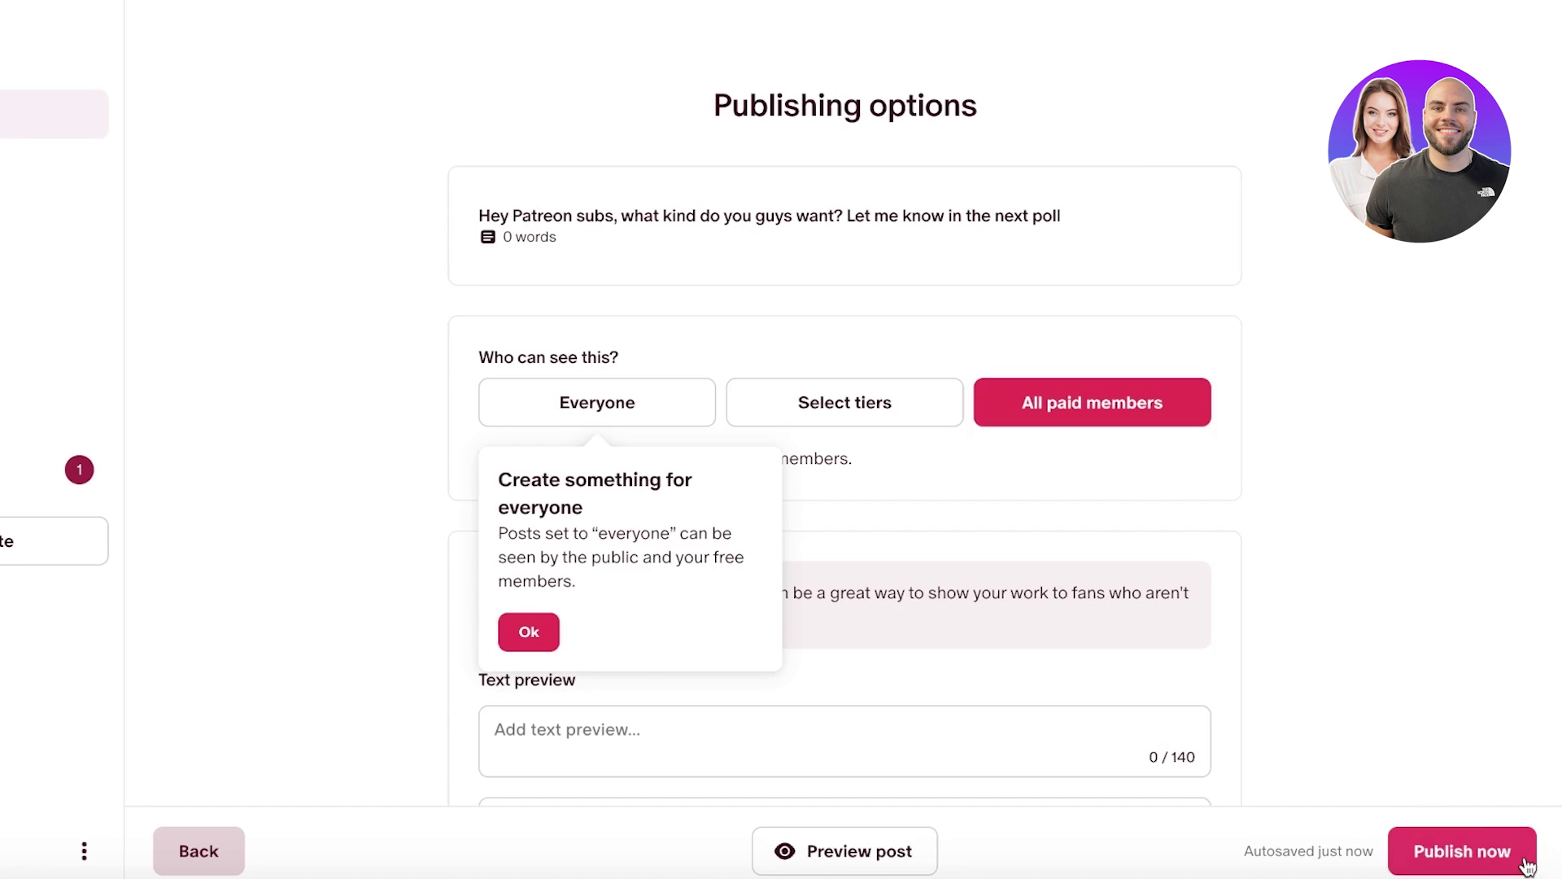
Set the post's visibility to All paid members and publish it now.
{"action": "left_click", "coordinate": [533, 402]}
{"action": "left_click", "coordinate": [1004, 424]}
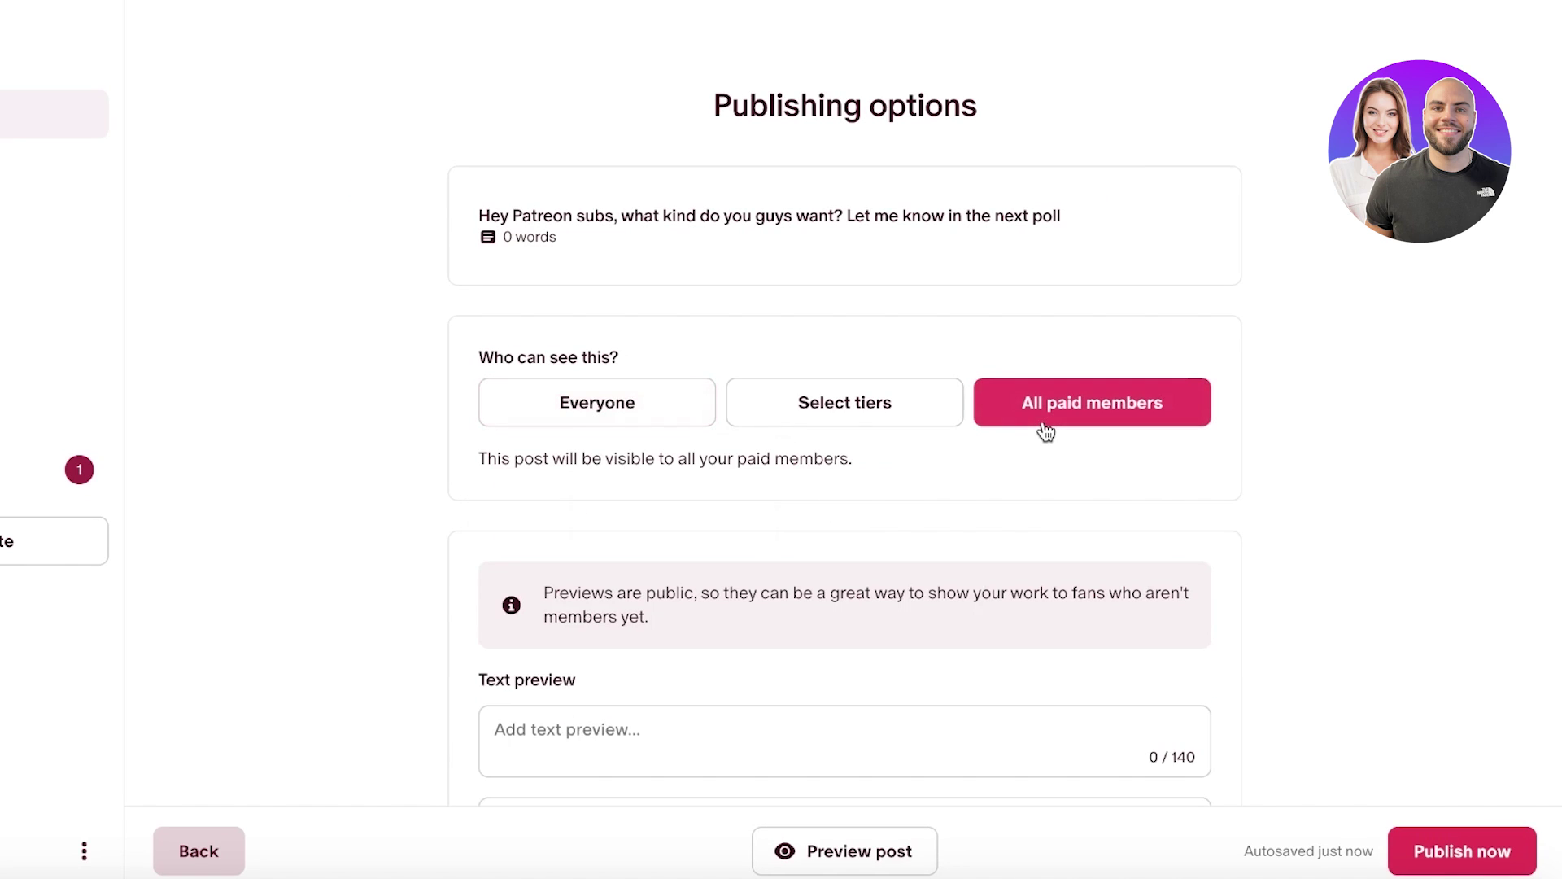
{"action": "left_click", "coordinate": [858, 409]}
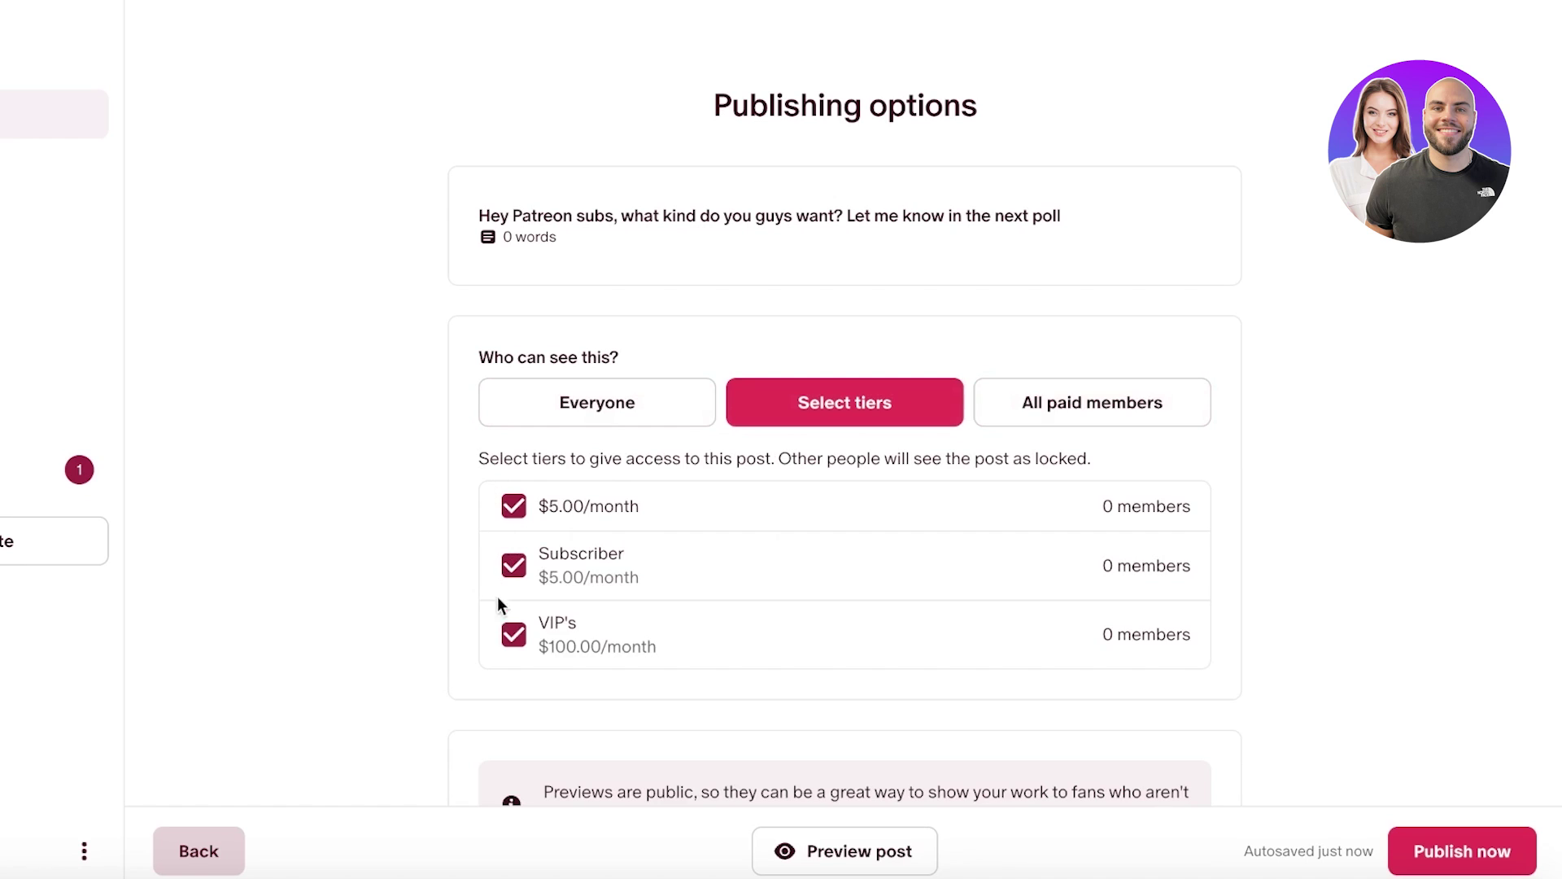
{"action": "left_click", "coordinate": [1009, 416]}
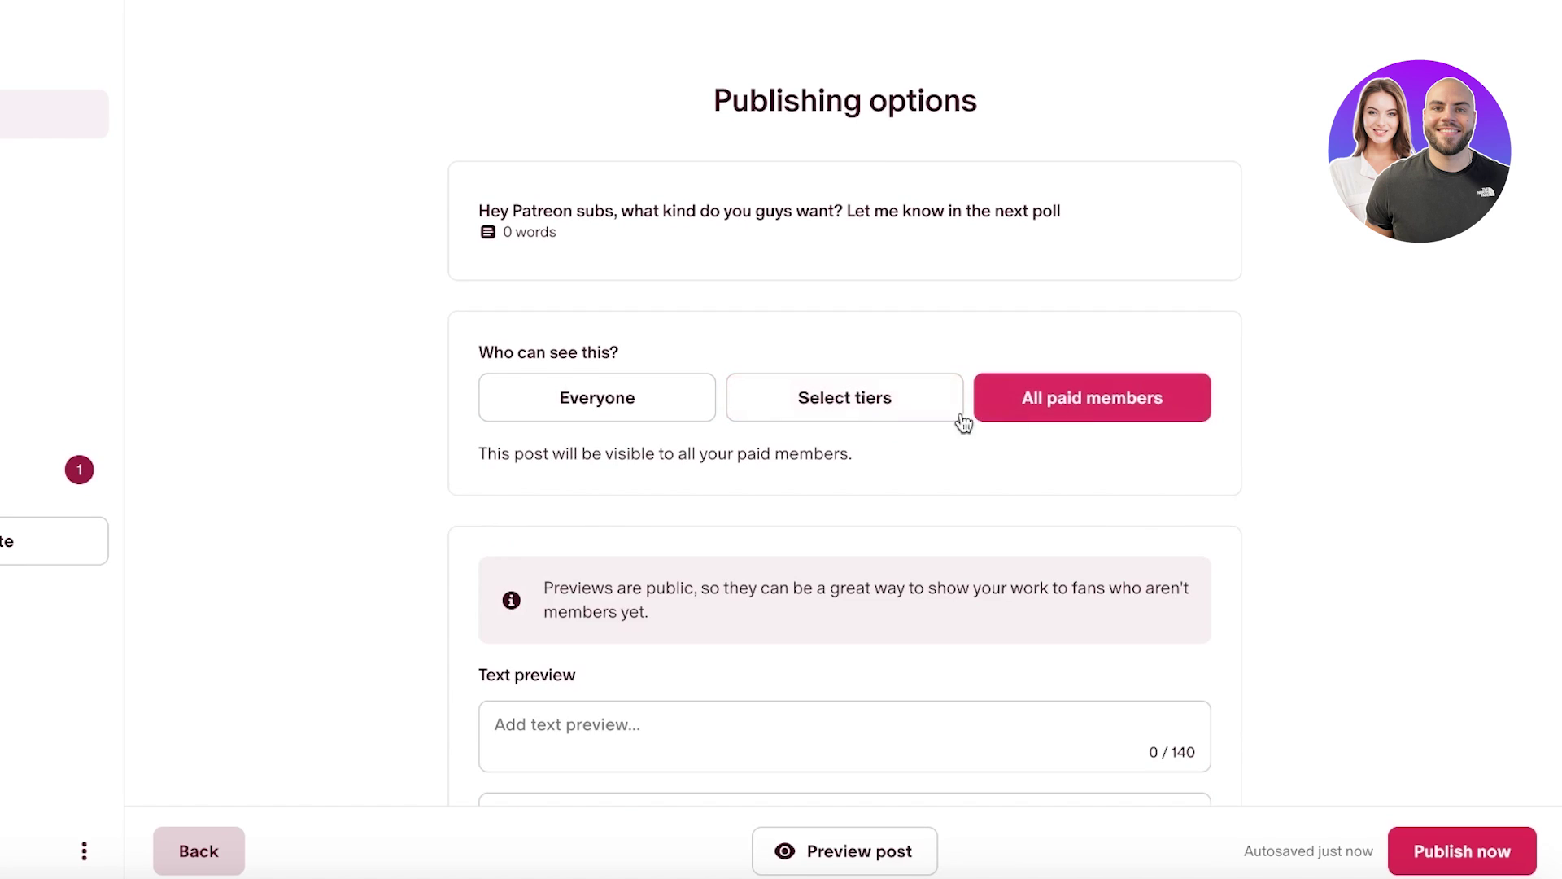
{"action": "scroll", "coordinate": [529, 446], "scroll_direction": "down", "scroll_amount": 3}
{"action": "left_click", "coordinate": [542, 428]}
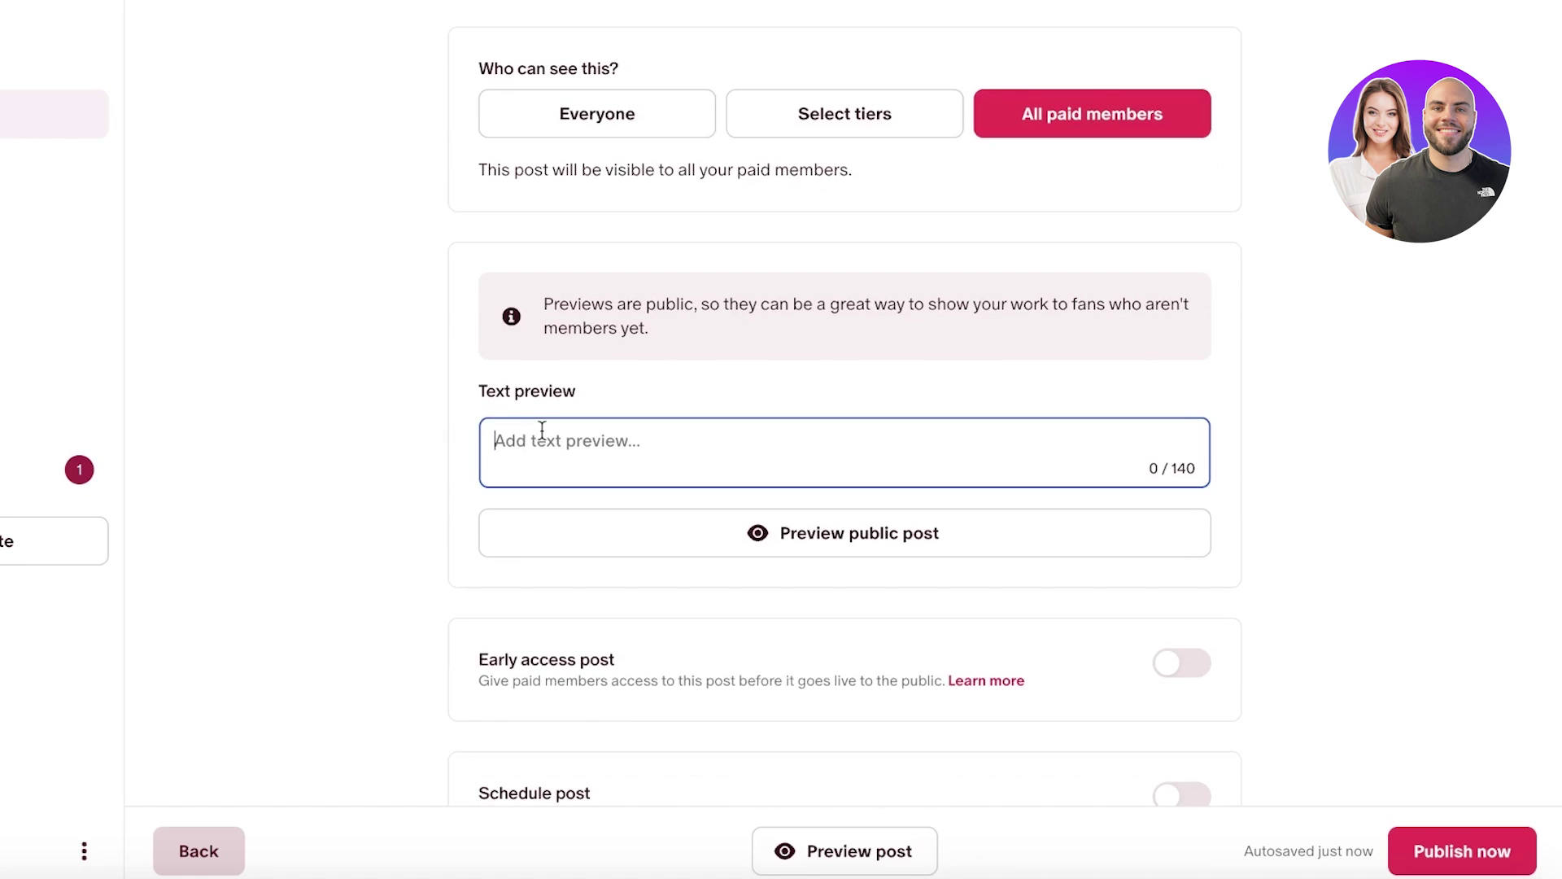
{"action": "scroll", "coordinate": [732, 529], "scroll_direction": "down", "scroll_amount": 3}
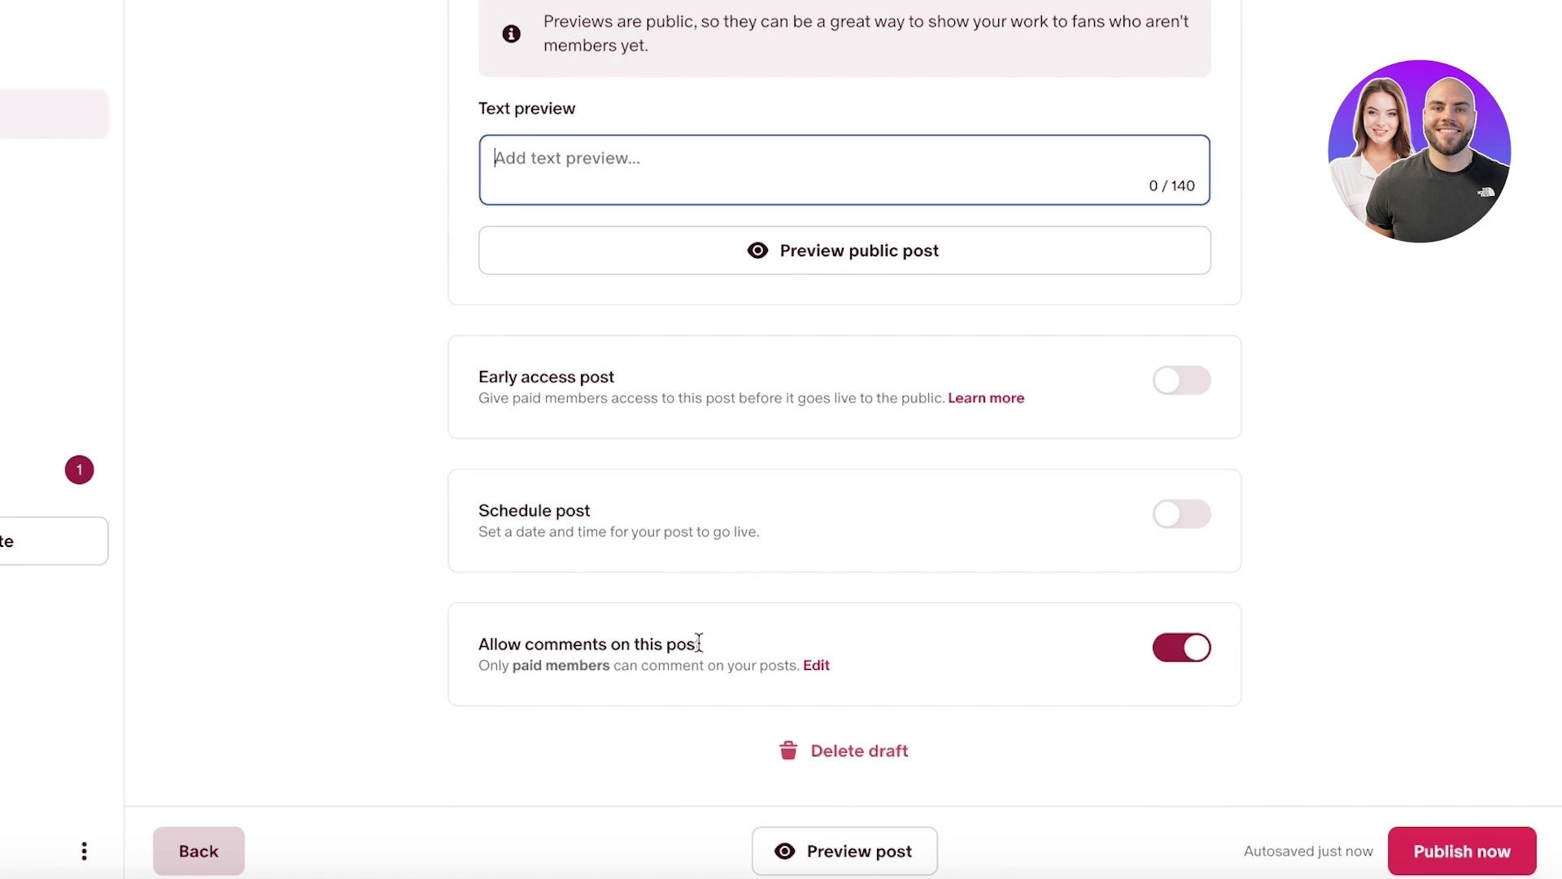
{"action": "left_click_drag", "start_coordinate": [460, 663], "coordinate": [838, 665]}
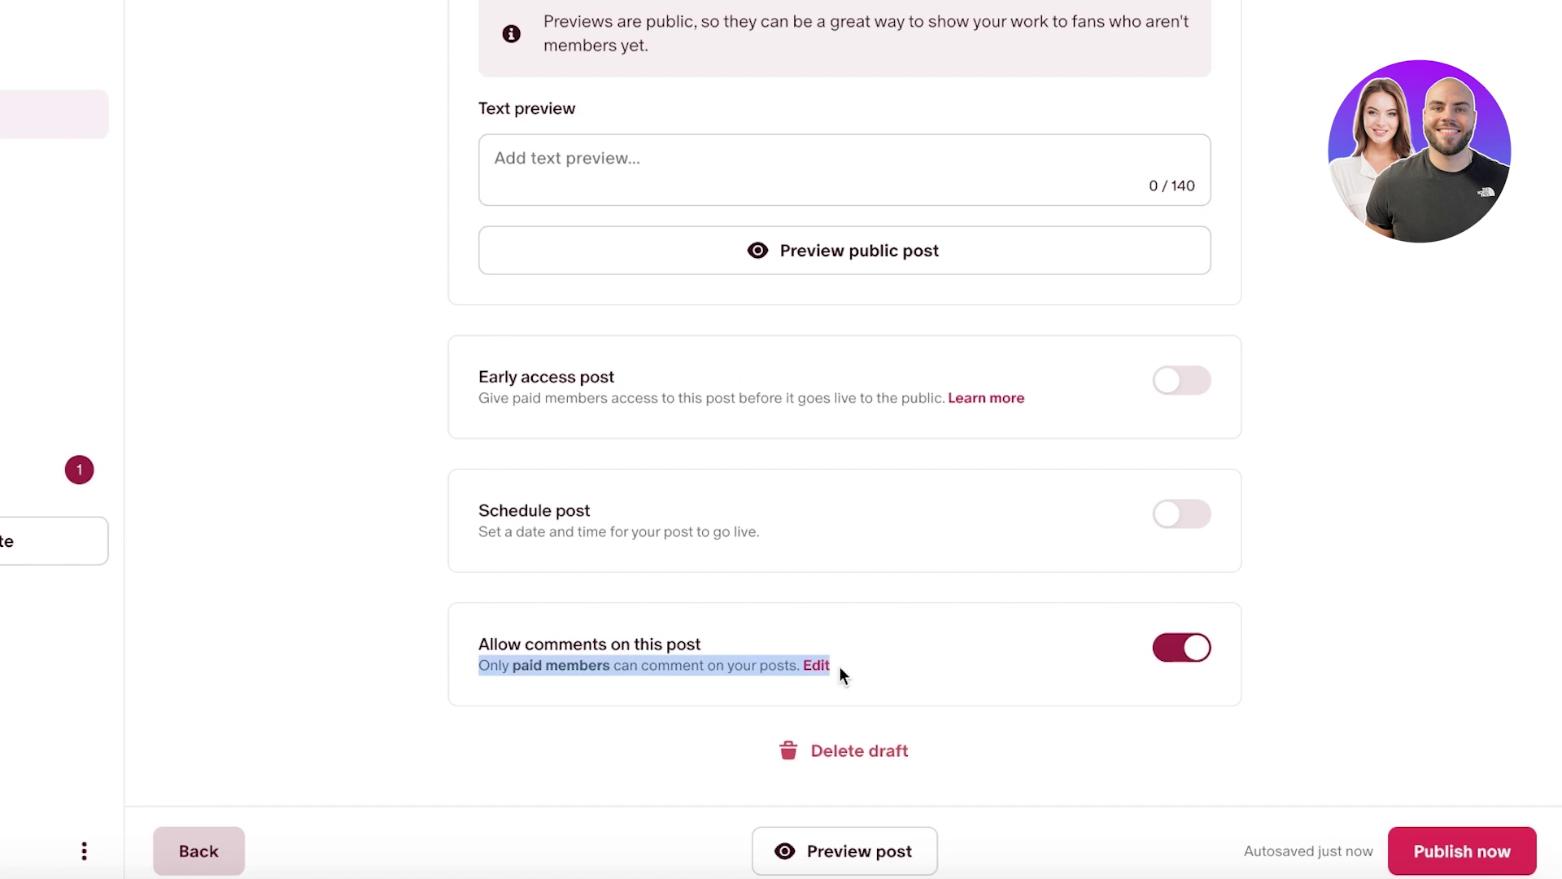
{"action": "scroll", "coordinate": [914, 641], "scroll_direction": "up", "scroll_amount": 6}
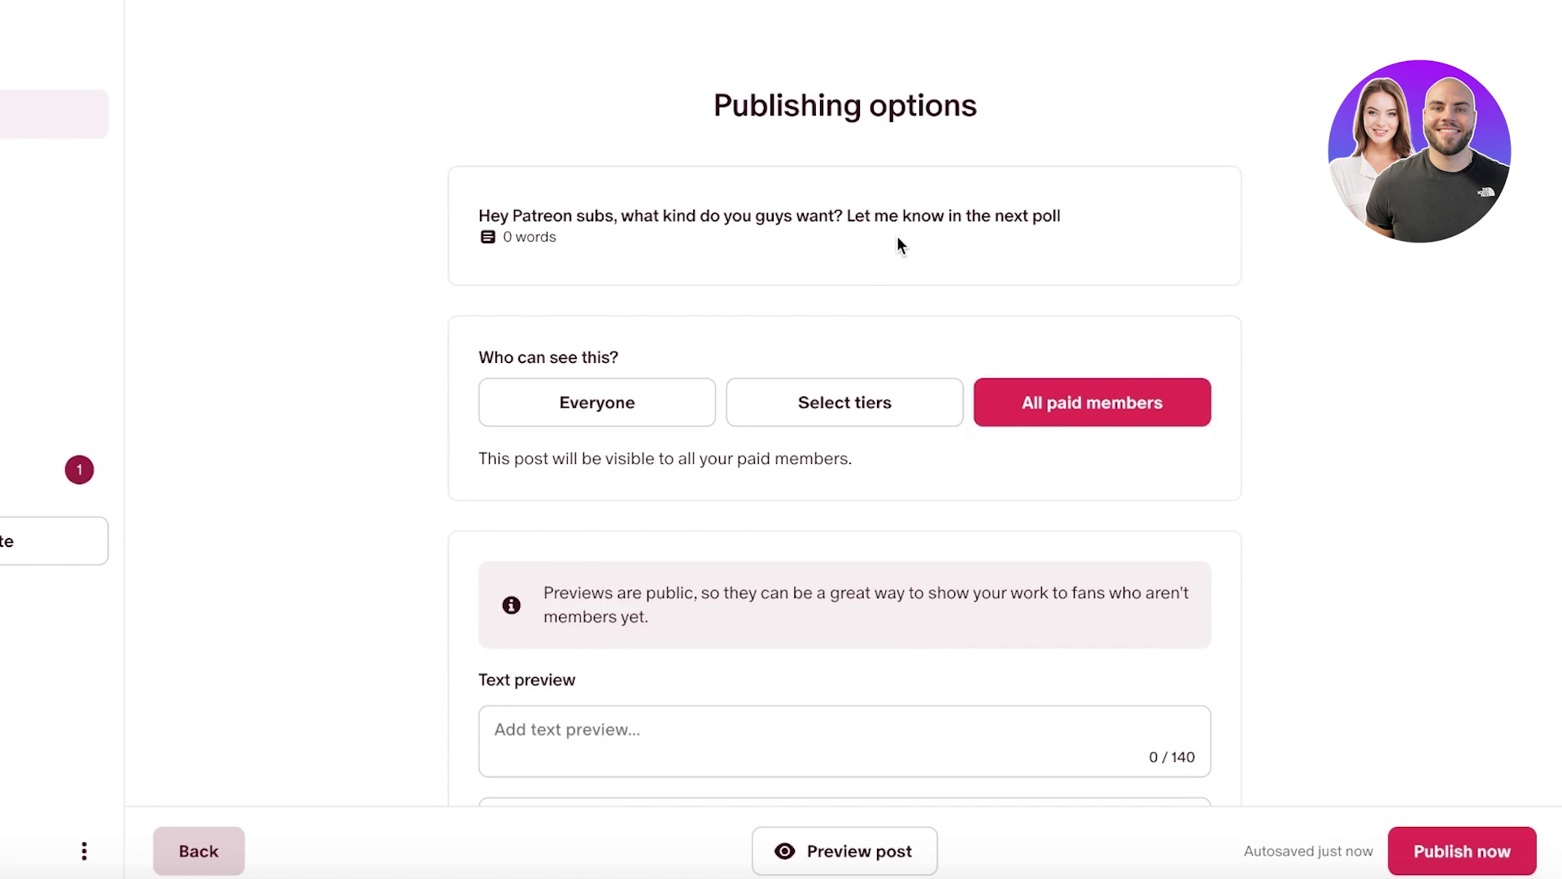
{"action": "scroll", "coordinate": [1005, 591], "scroll_direction": "down", "scroll_amount": 7}
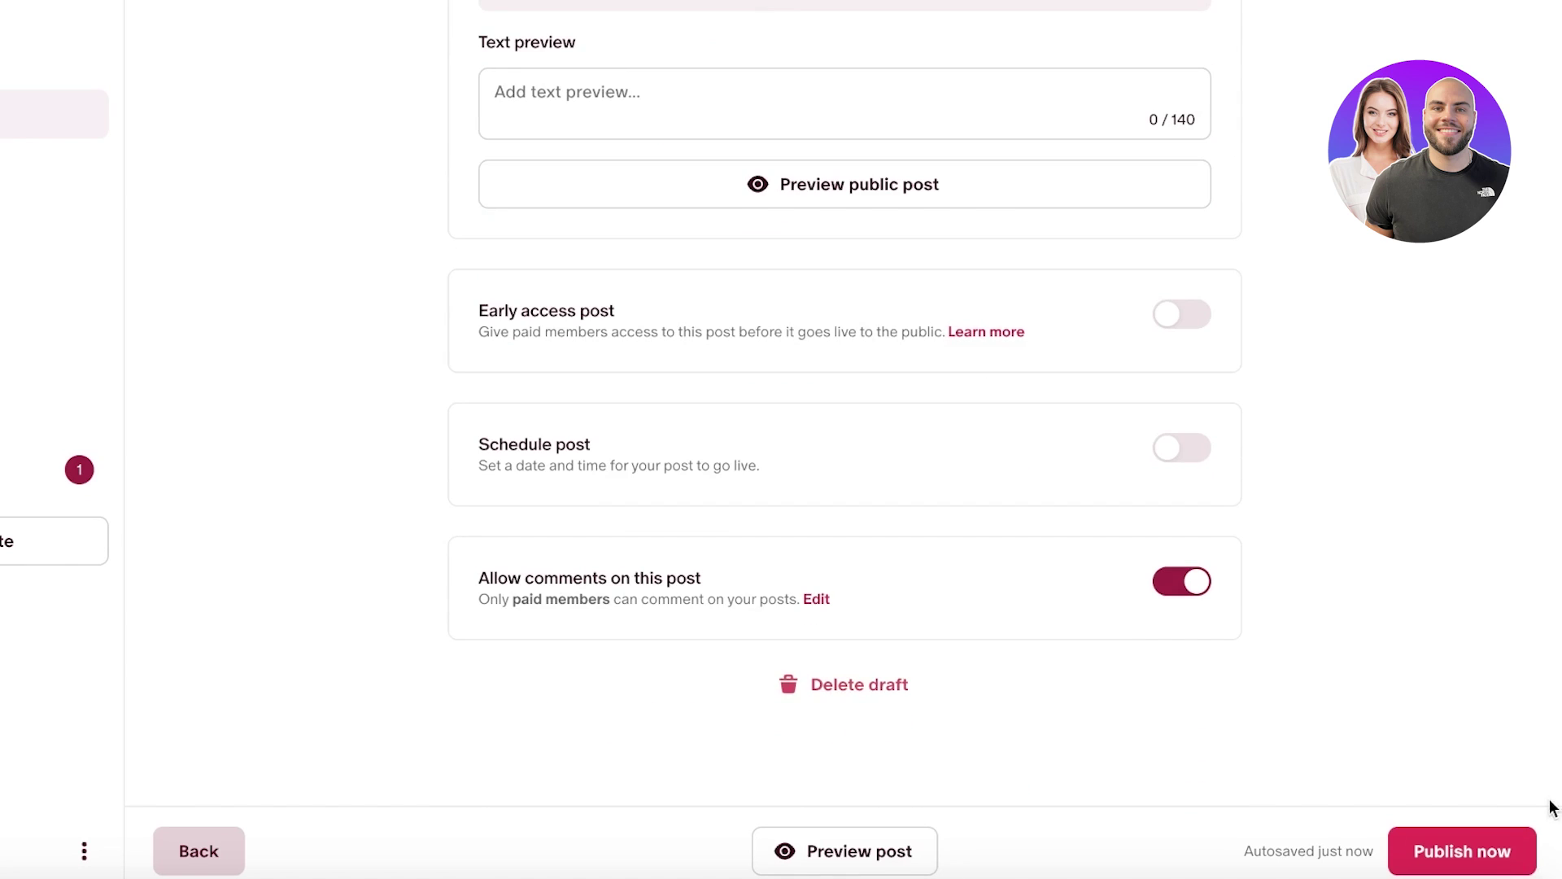
{"action": "left_click", "coordinate": [1448, 848]}
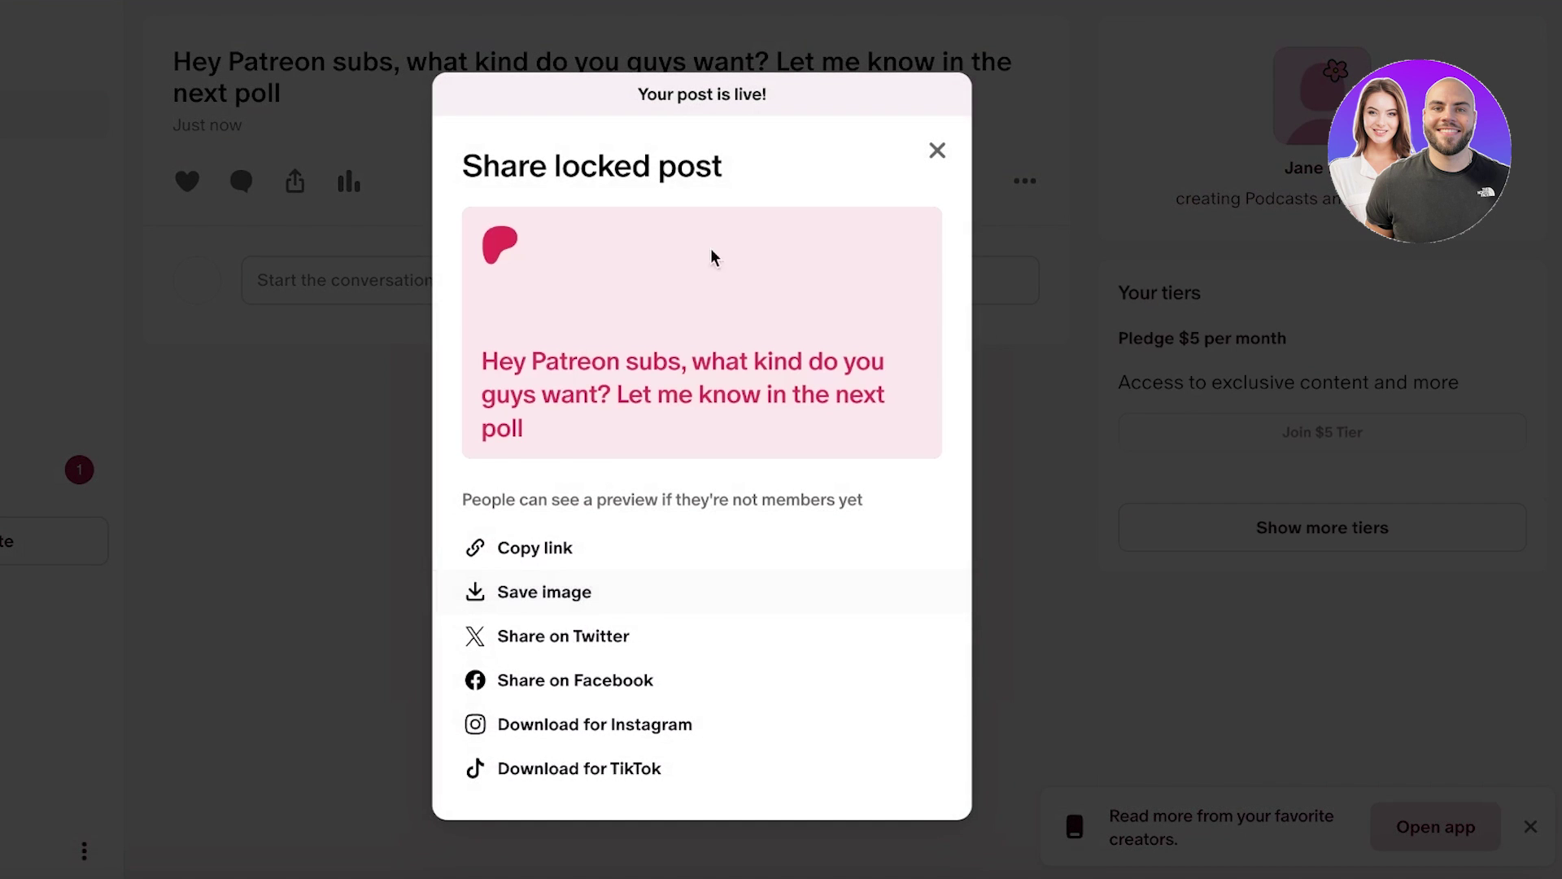
Close the Share locked post dialog and return to the creator Home page via My page.
{"action": "left_click", "coordinate": [937, 150]}
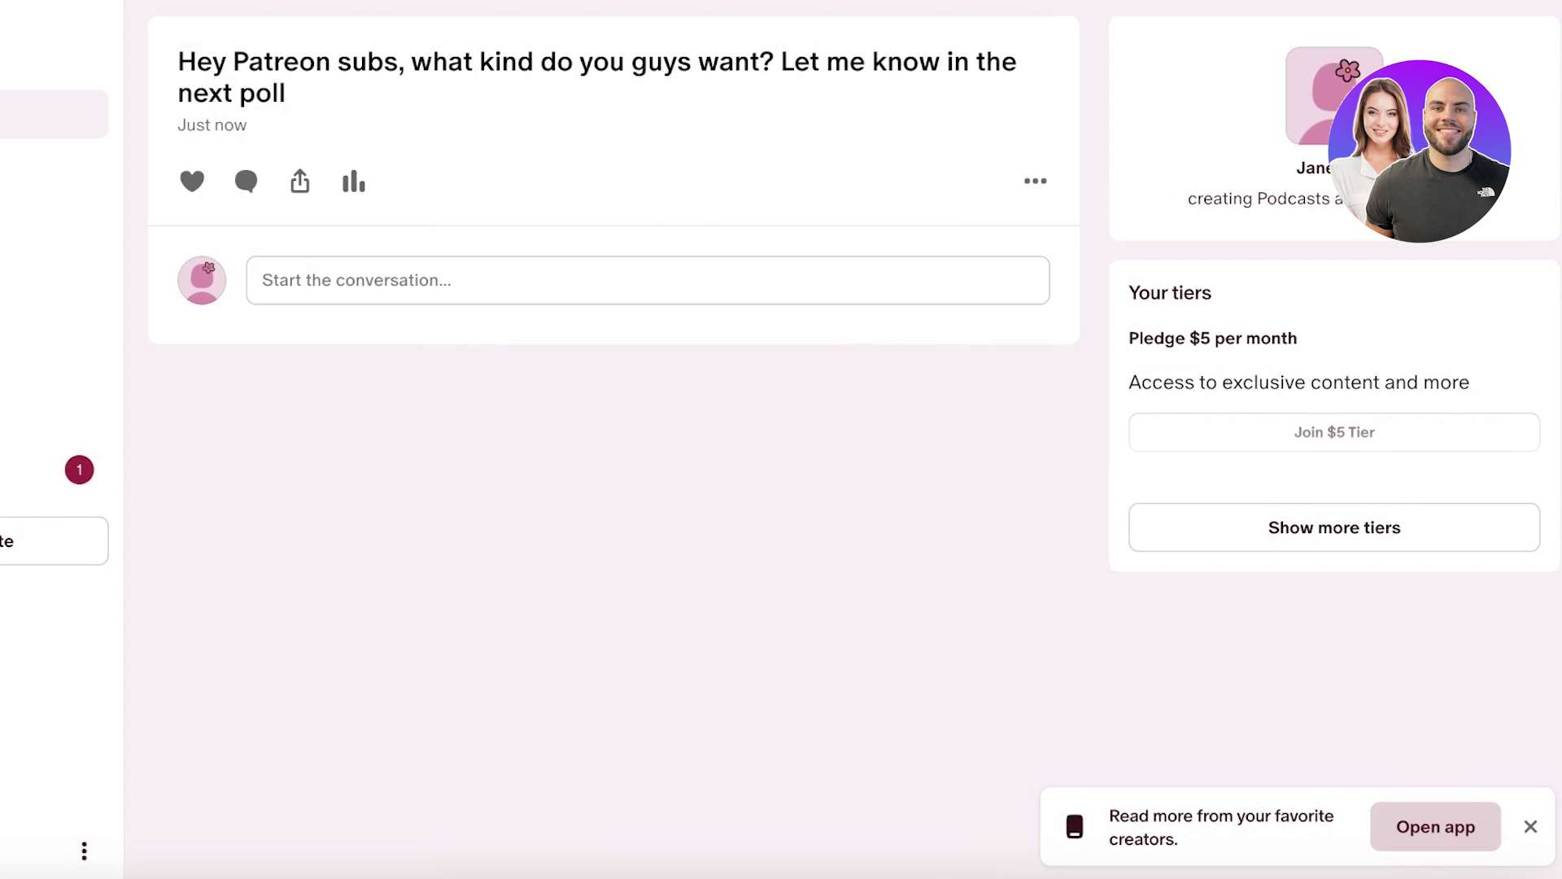
{"action": "left_click", "coordinate": [8, 138]}
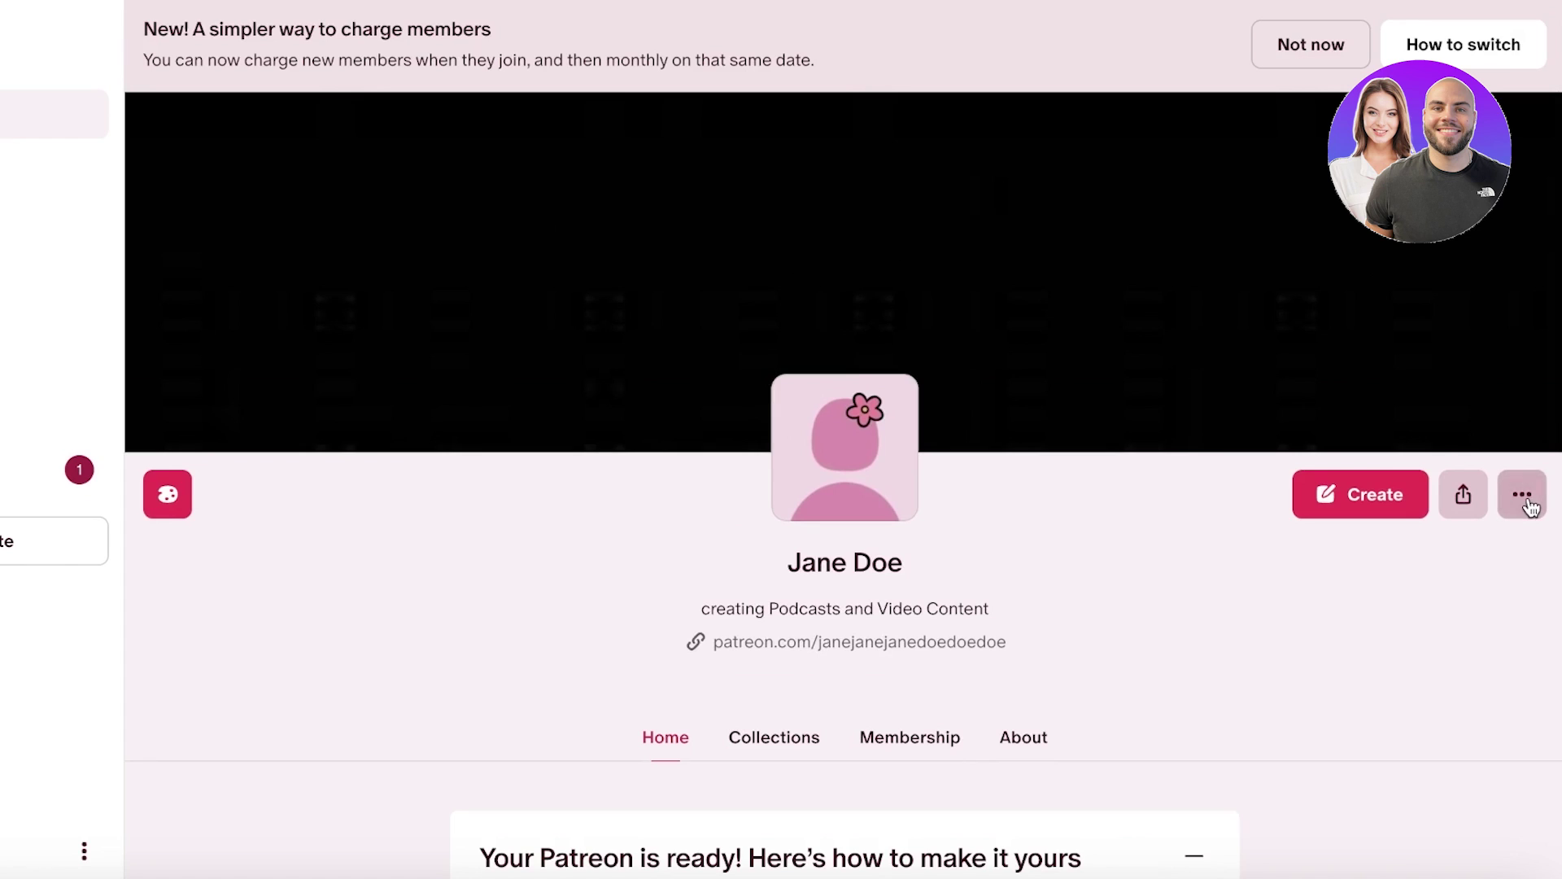
{"action": "left_click", "coordinate": [1526, 498]}
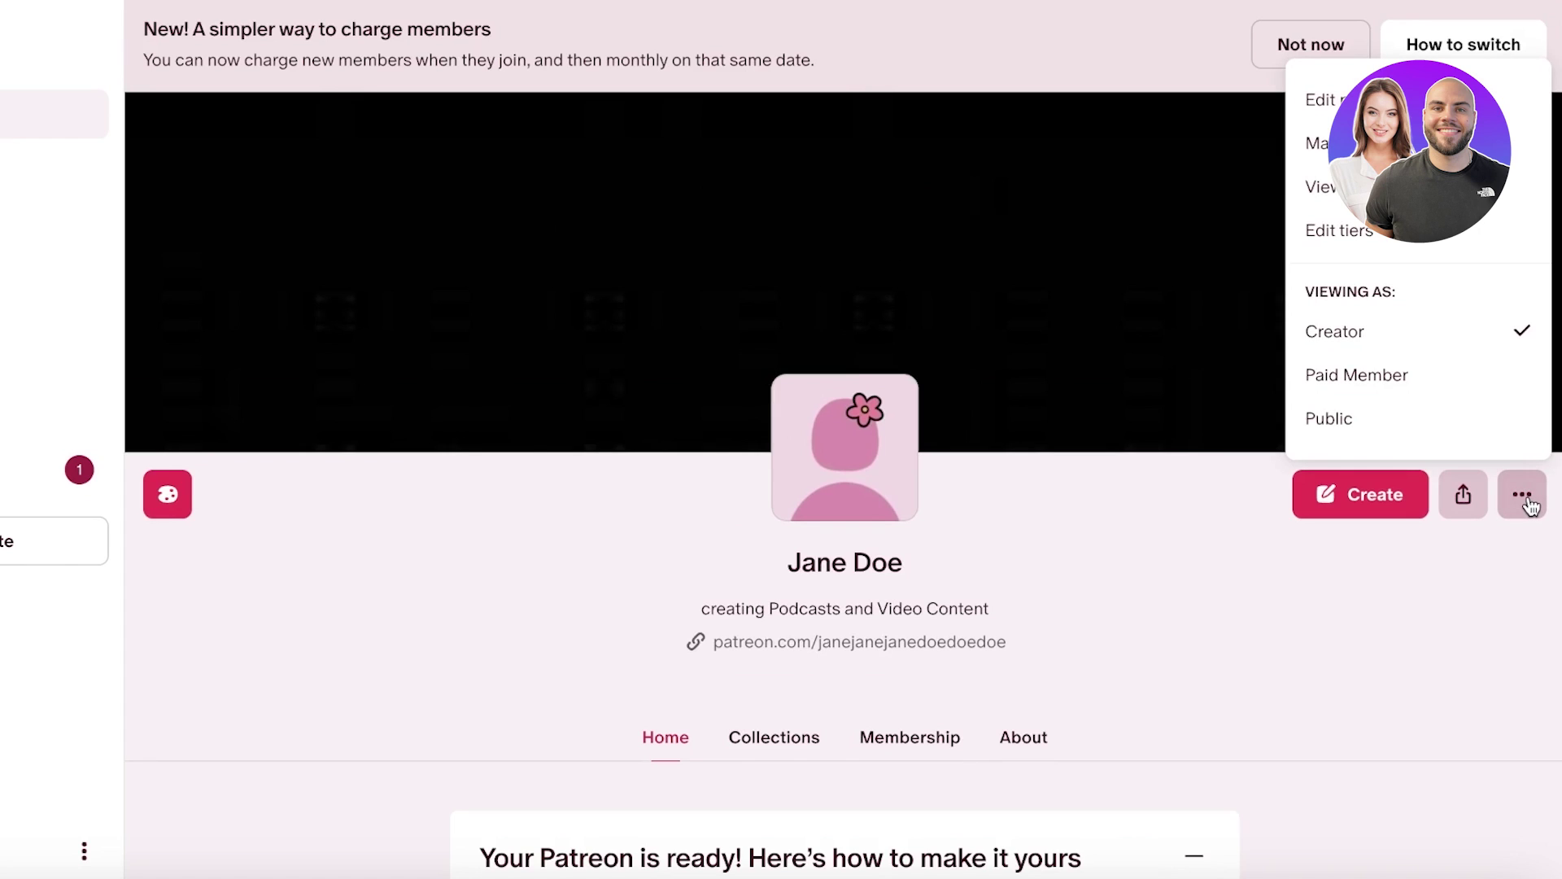
{"action": "left_click", "coordinate": [1313, 393]}
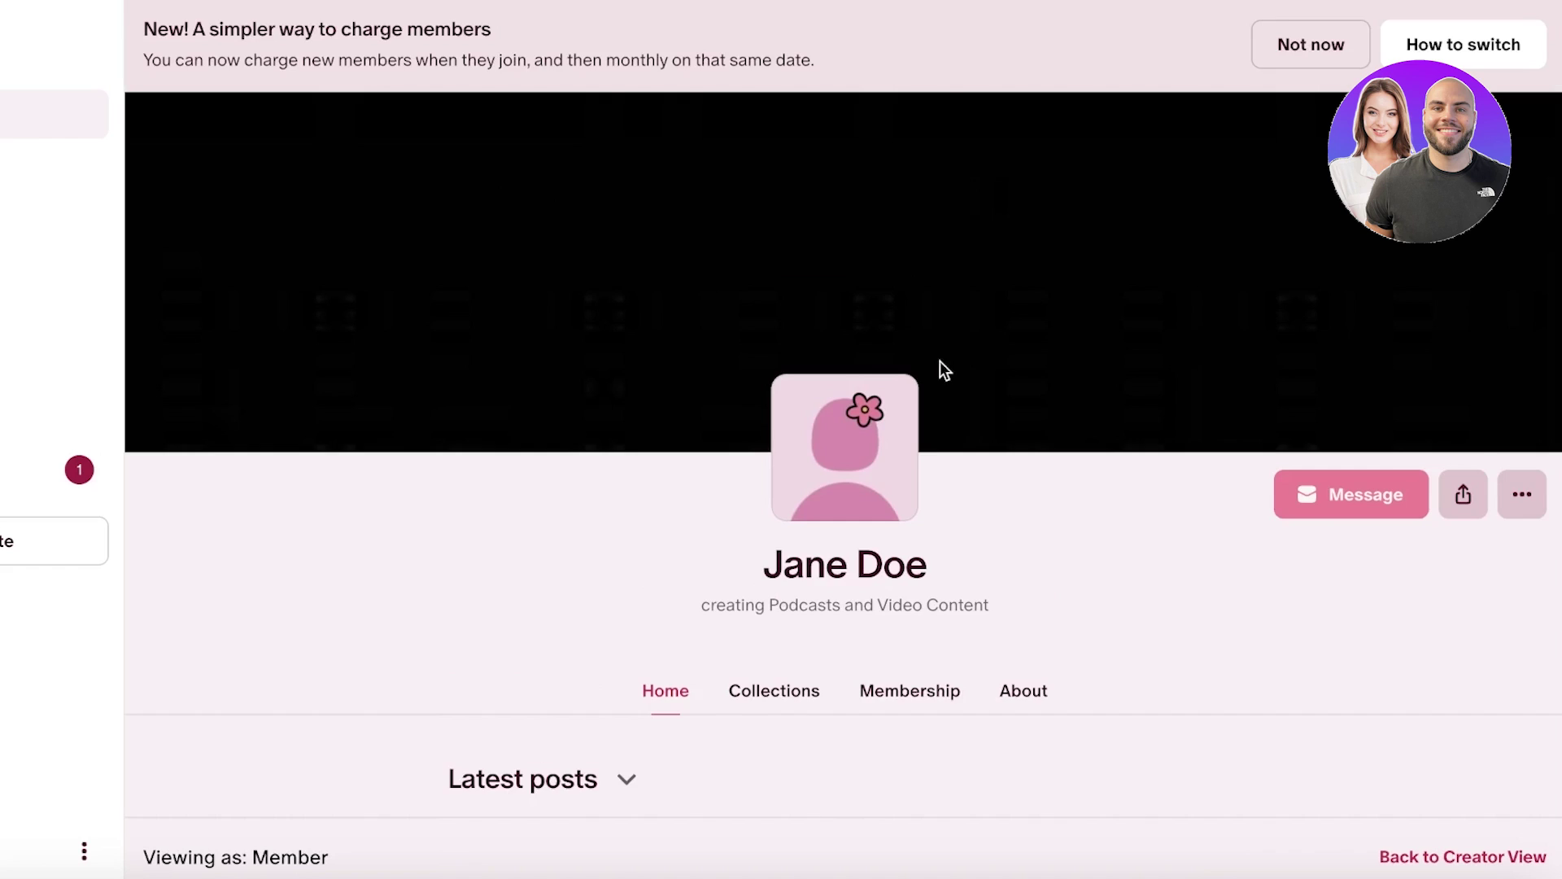
{"action": "scroll", "coordinate": [944, 370], "scroll_direction": "down", "scroll_amount": 5}
{"action": "scroll", "coordinate": [756, 122], "scroll_direction": "up", "scroll_amount": 5}
{"action": "left_click", "coordinate": [1506, 493]}
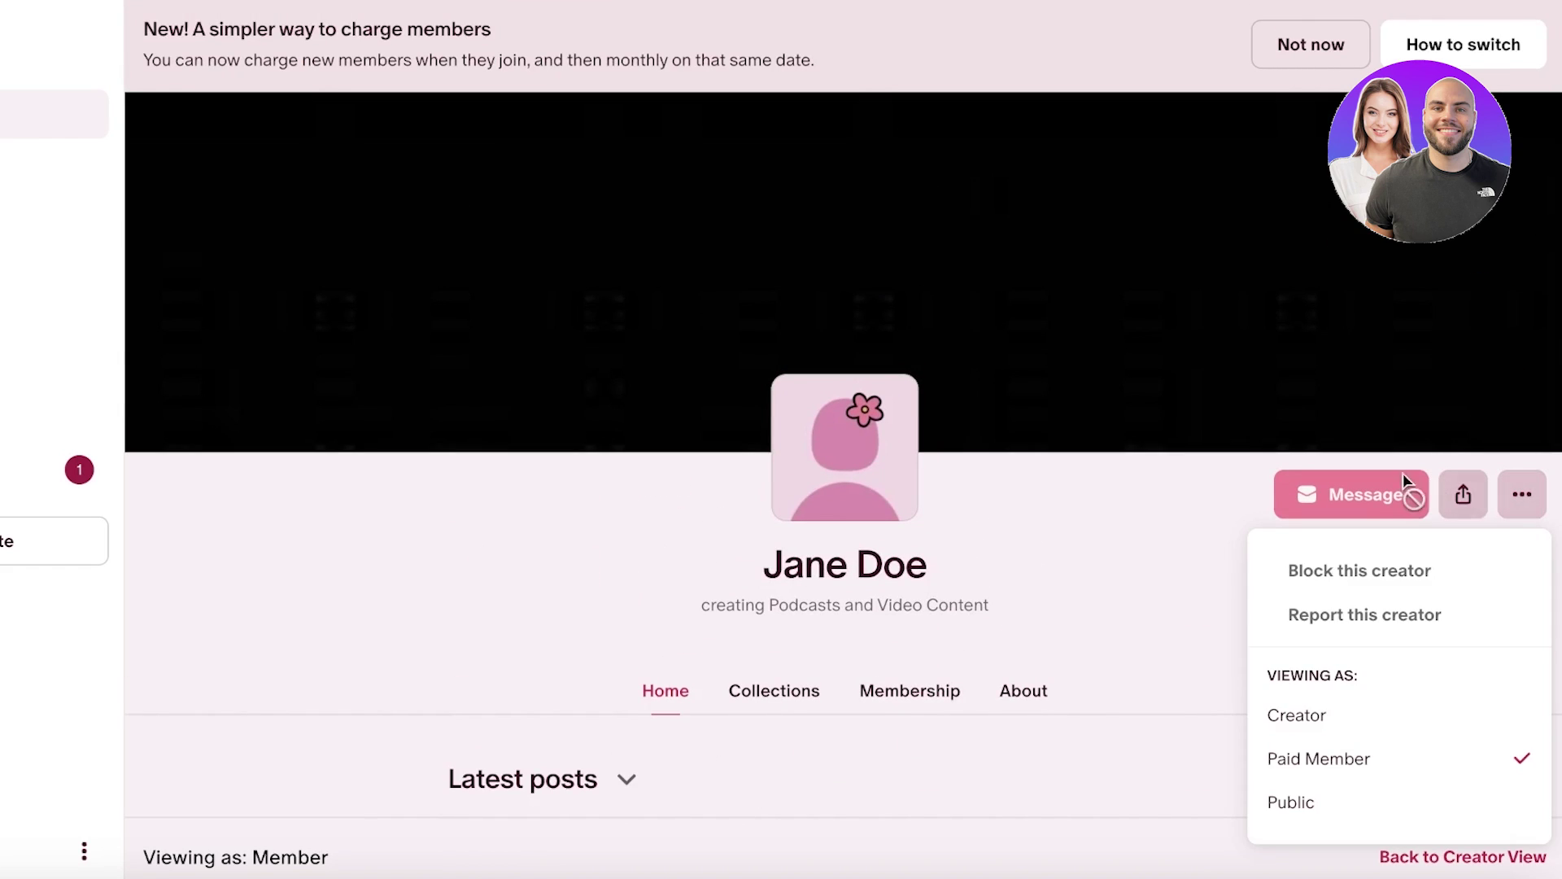
{"action": "left_click", "coordinate": [1344, 715]}
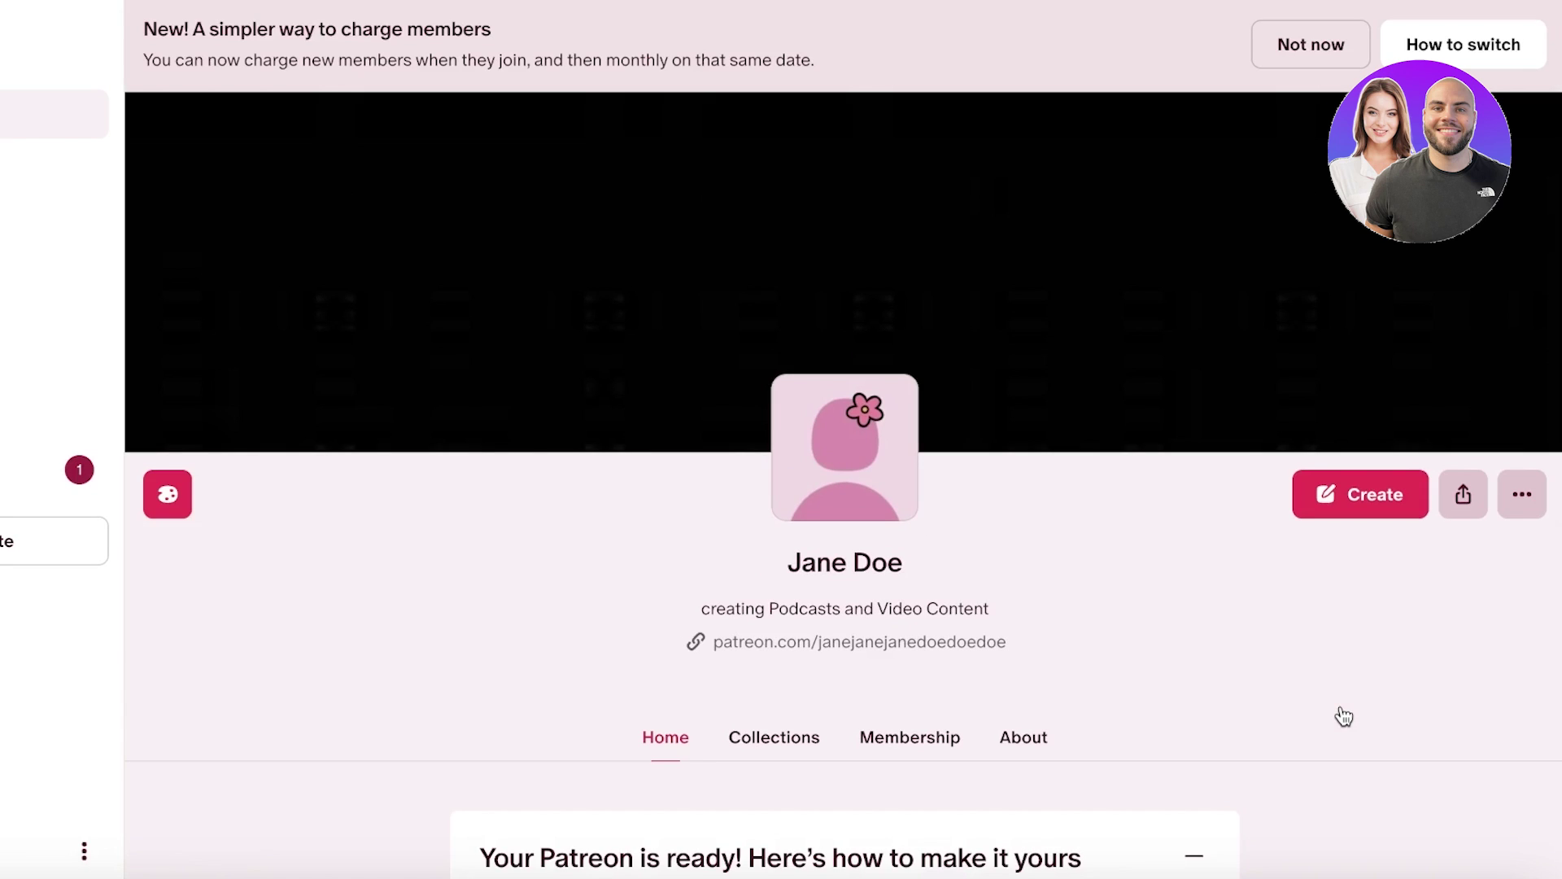
{"action": "scroll", "coordinate": [1221, 746], "scroll_direction": "down", "scroll_amount": 10}
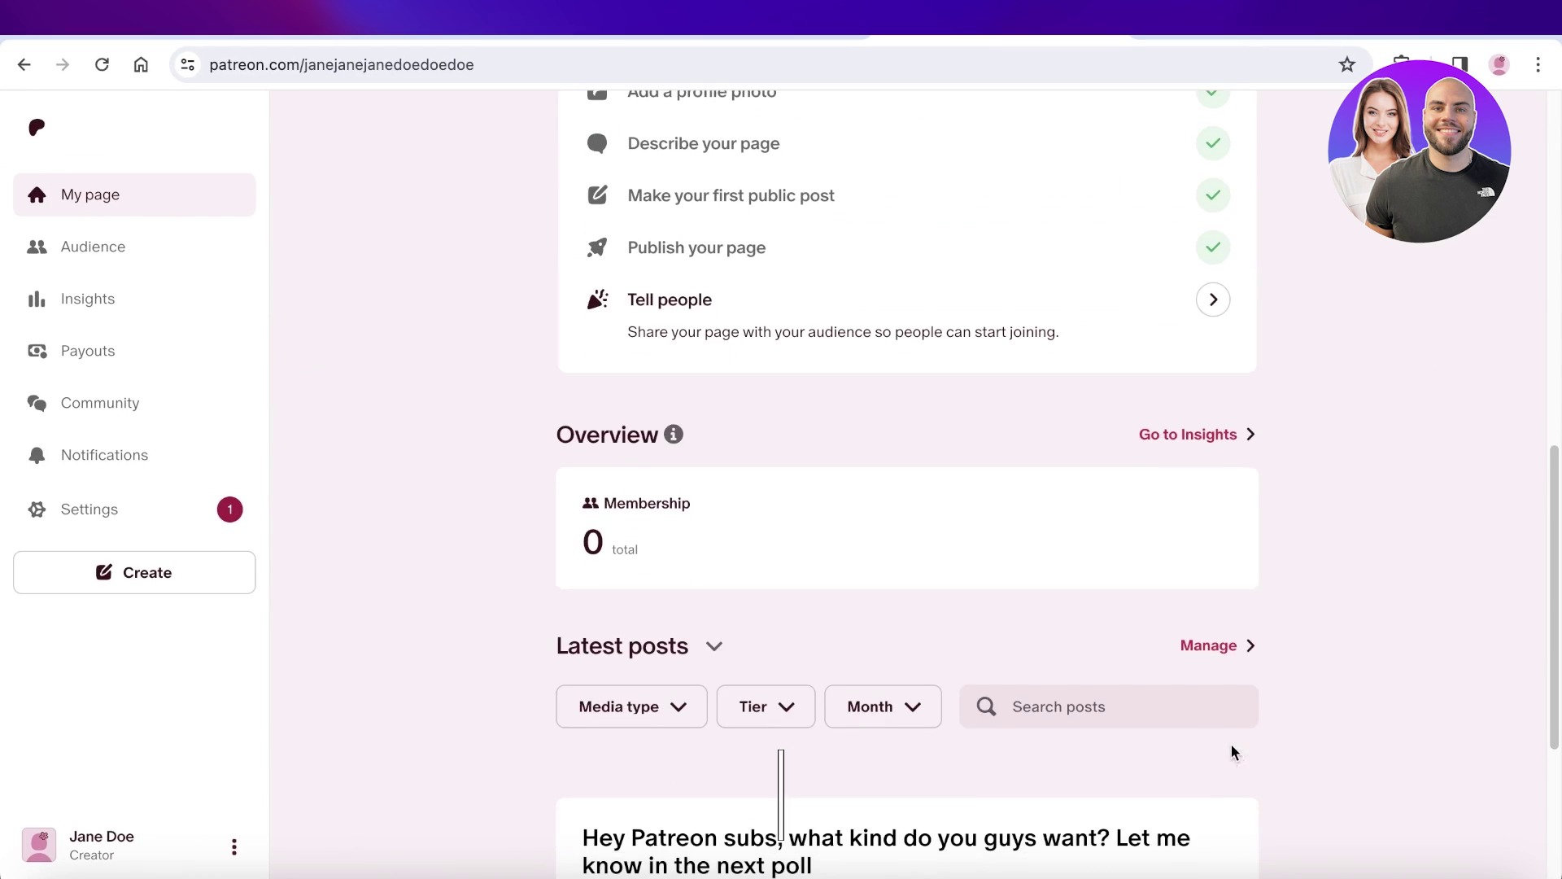
{"action": "scroll", "coordinate": [1322, 631], "scroll_direction": "up", "scroll_amount": 8}
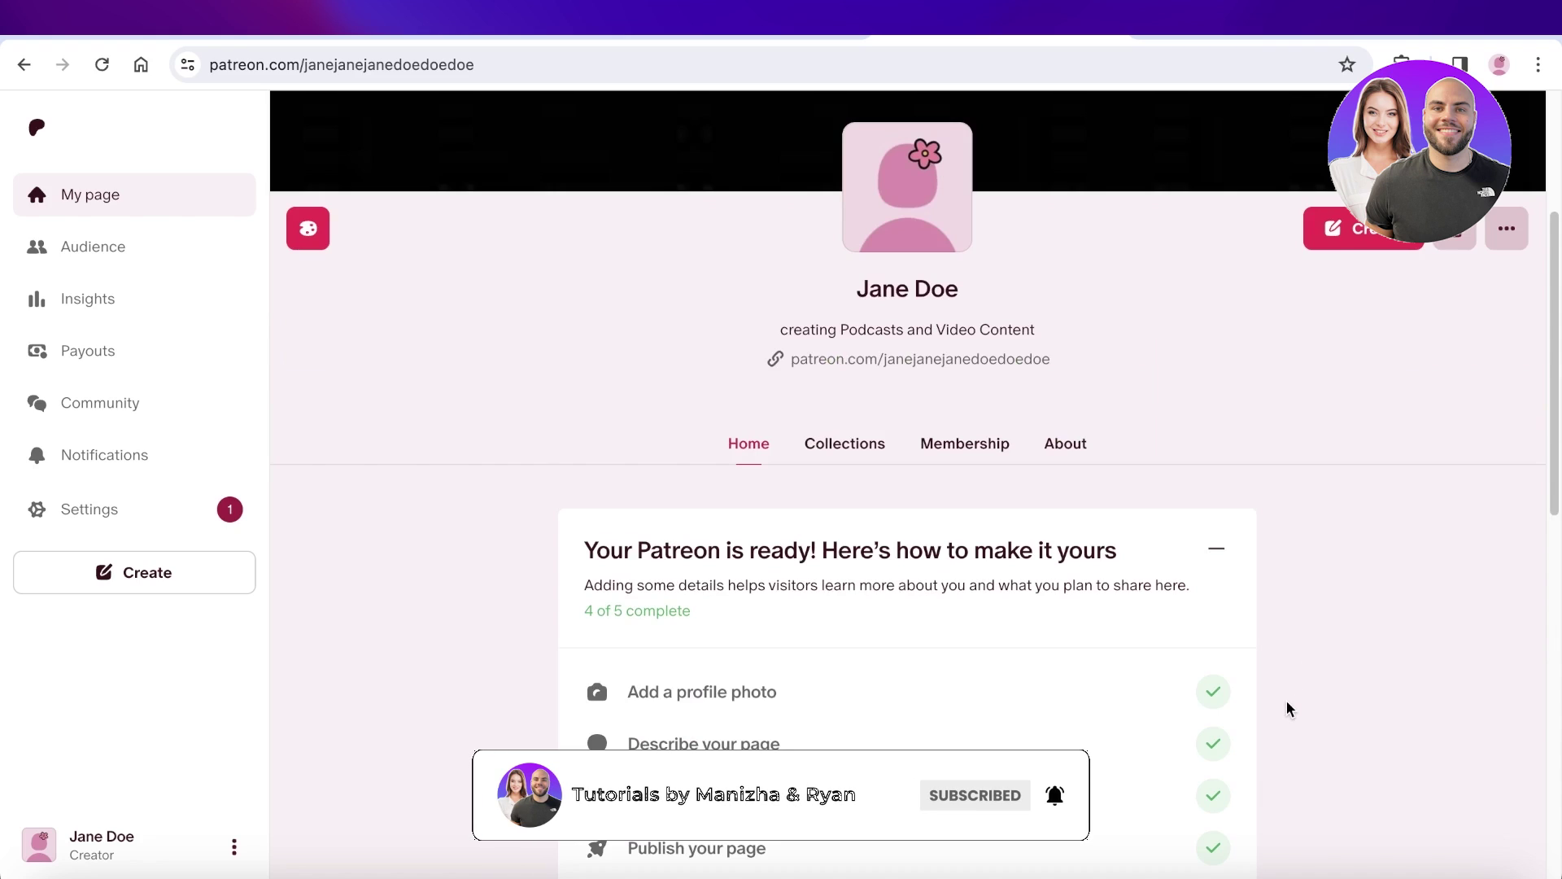
{"action": "scroll", "coordinate": [1288, 708], "scroll_direction": "down", "scroll_amount": 6}
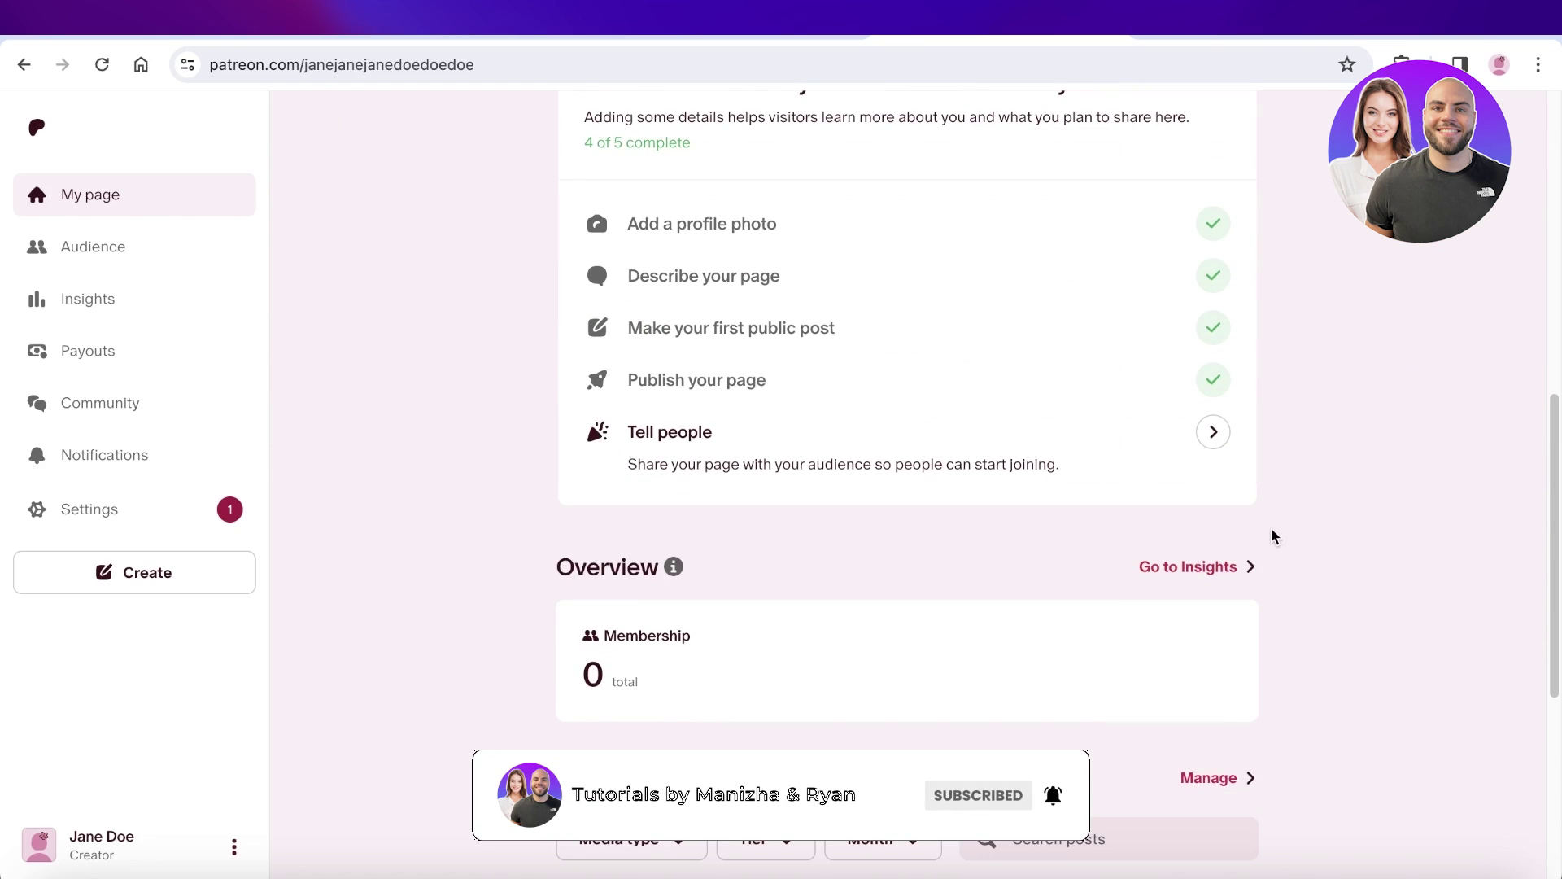